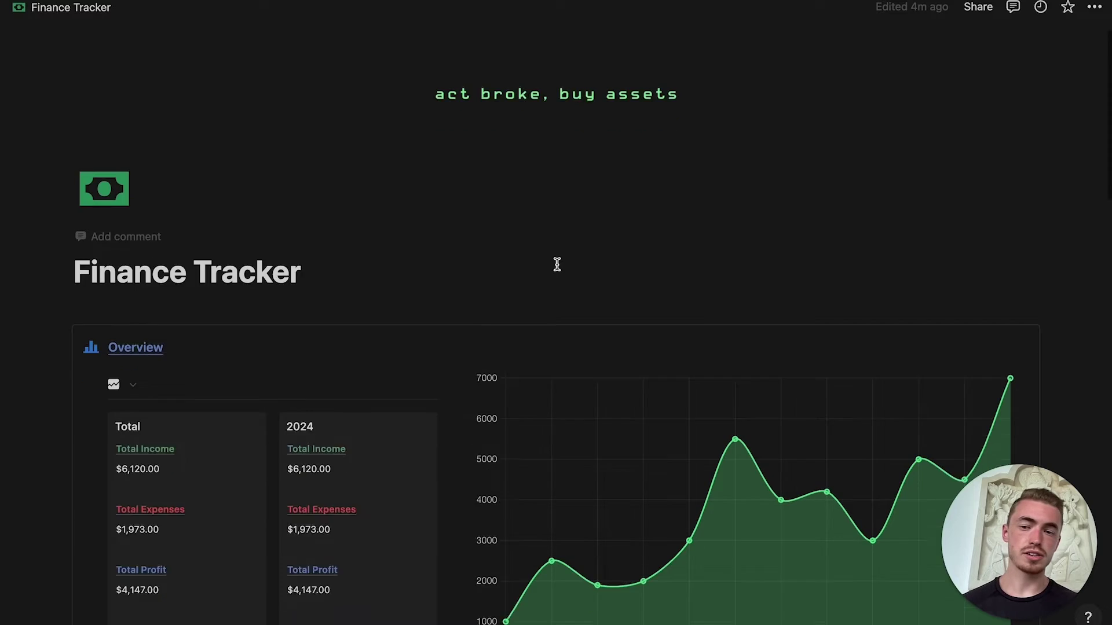
- Examine the Finance Tracker page's overview, bank accounts, subscriptions and calendar sections
scroll(557, 266, down, 5)
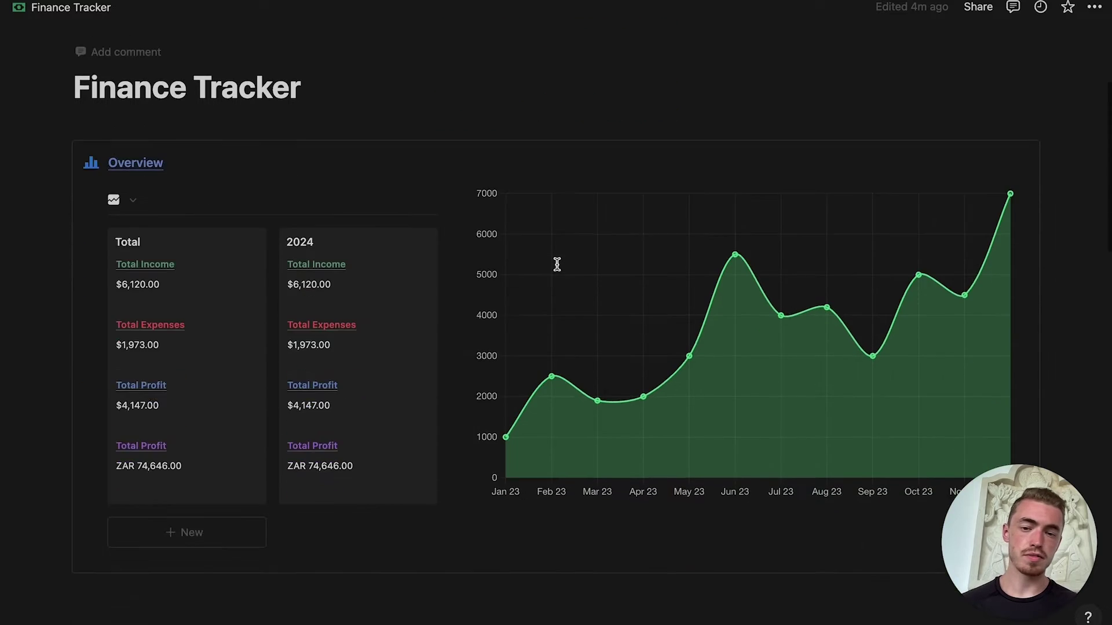
scroll(556, 266, down, 10)
click(399, 250)
scroll(373, 382, down, 6)
scroll(380, 387, down, 5)
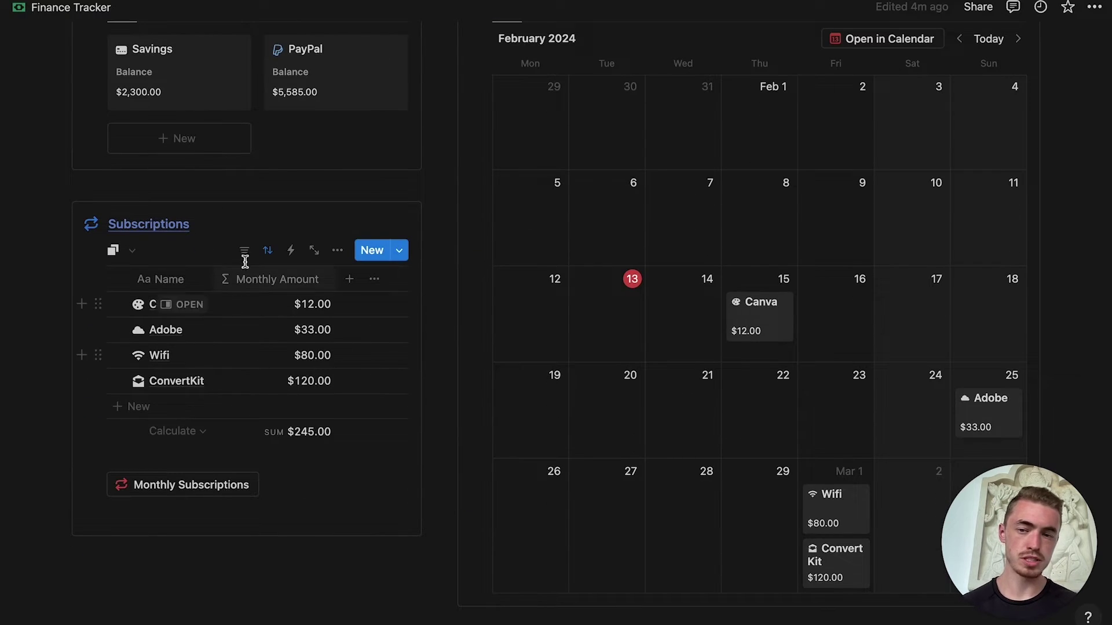
scroll(551, 298, up, 1)
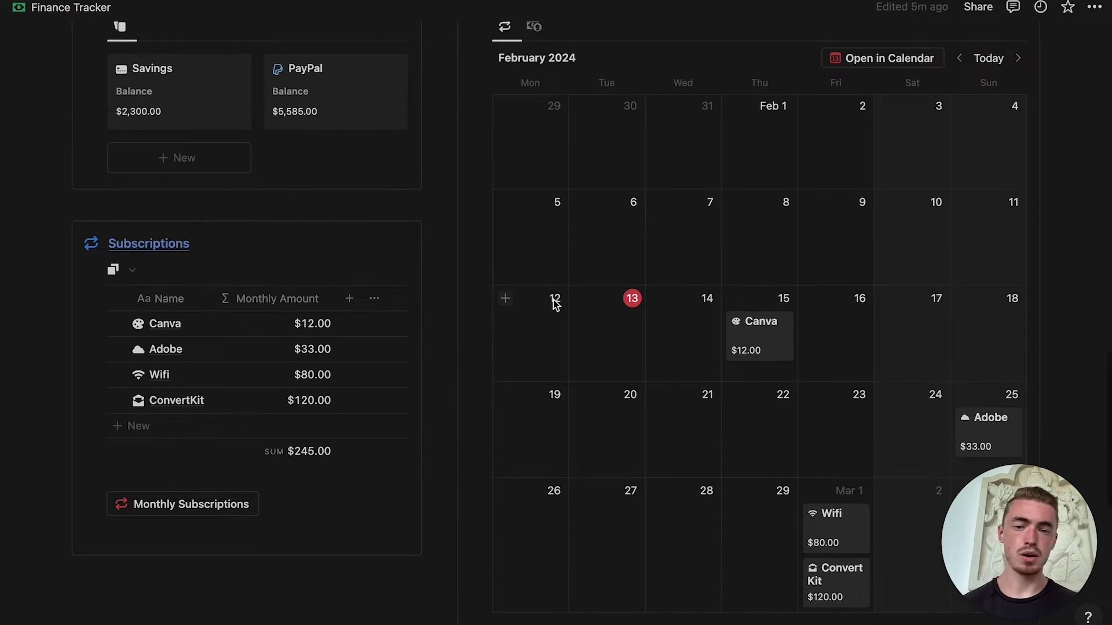
scroll(553, 300, up, 12)
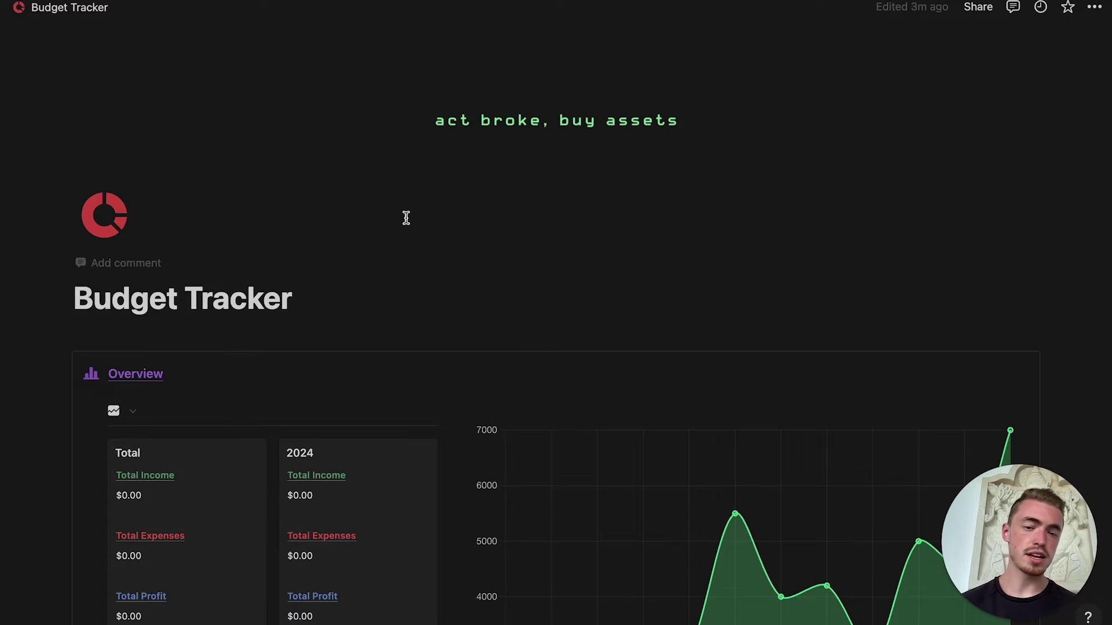
- Review the income and expenses views of the Budget Tracker database on the Budget Tracker page
scroll(404, 220, down, 8)
scroll(407, 225, down, 4)
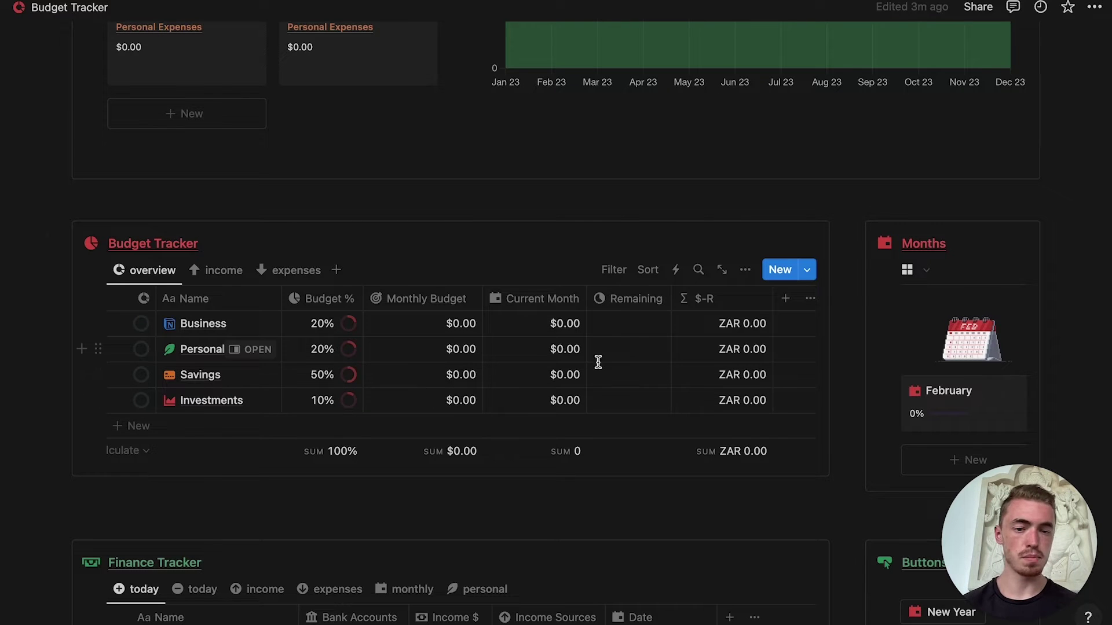
click(226, 271)
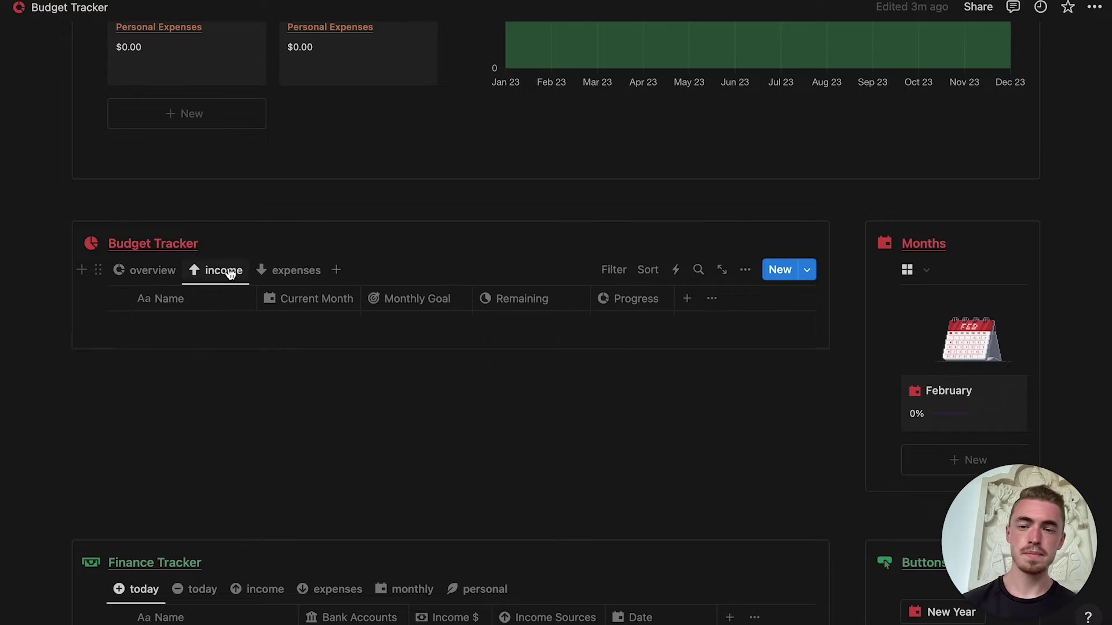
click(296, 270)
click(212, 272)
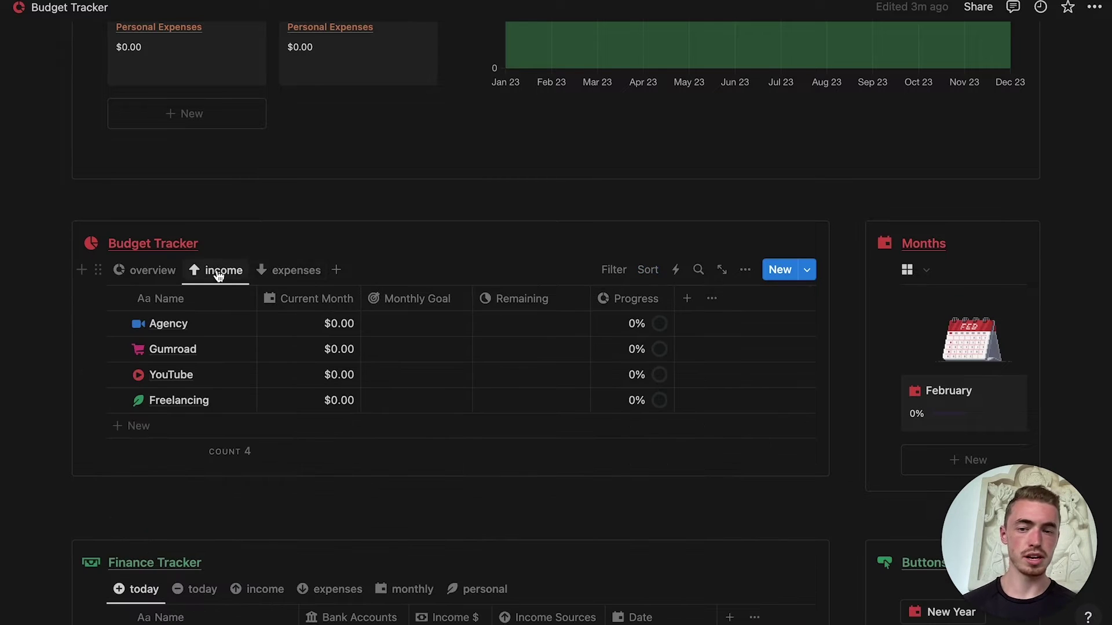
click(270, 272)
scroll(486, 368, down, 3)
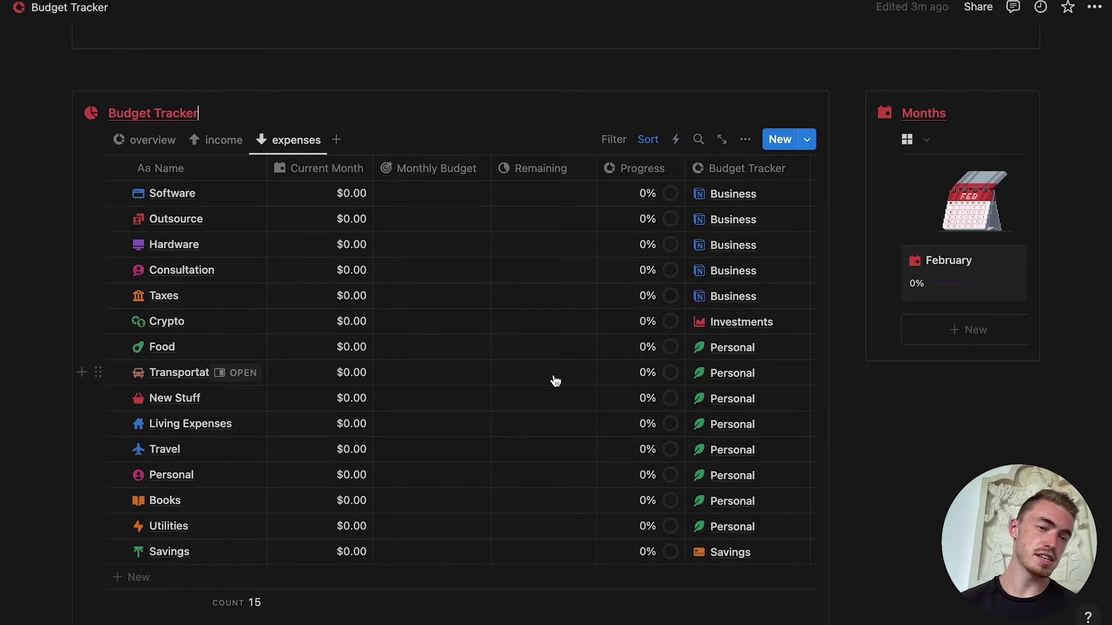
scroll(956, 219, down, 1)
- Look through the Budget Tracker page's finance, bank account, subscription, calendar and currency sections, and return its budget database to the overview view
scroll(957, 219, down, 10)
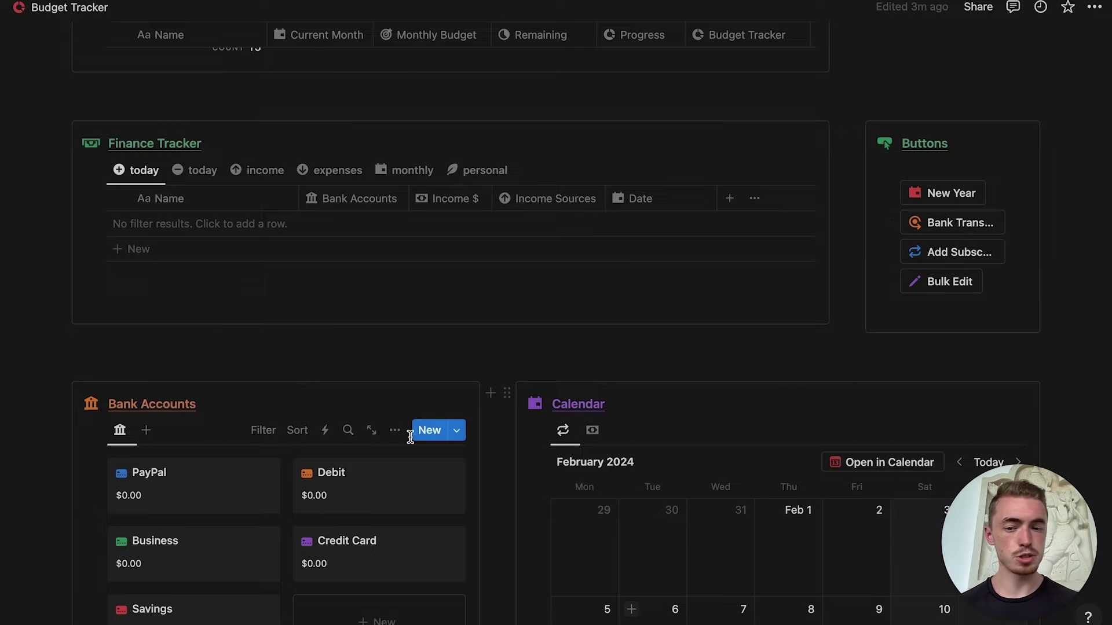
scroll(394, 431, down, 4)
scroll(615, 356, down, 8)
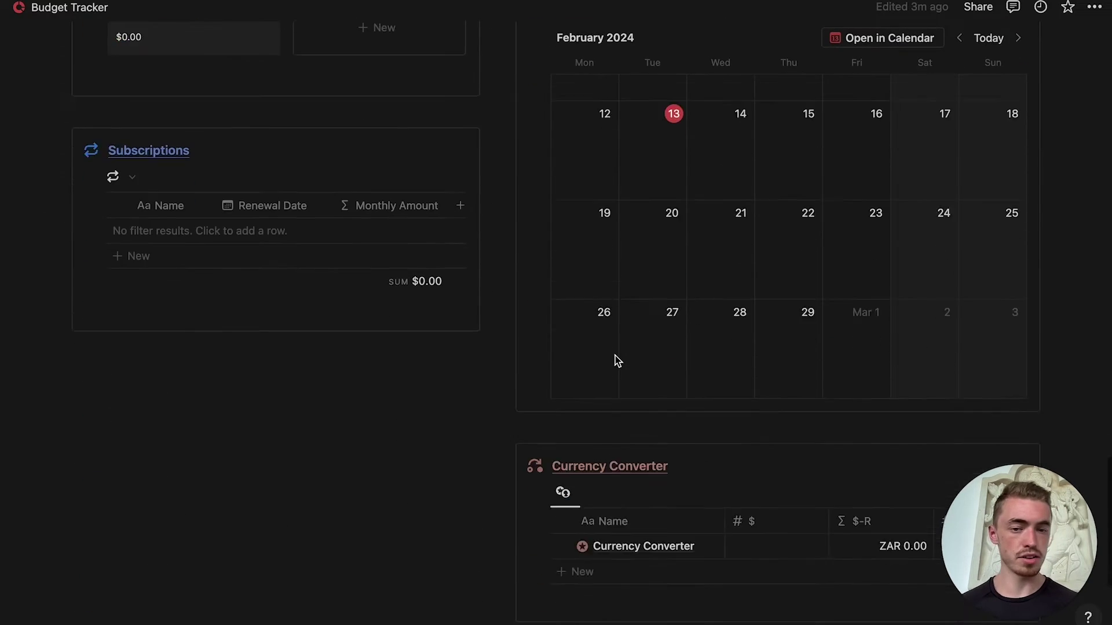
scroll(615, 355, up, 4)
scroll(615, 356, up, 2)
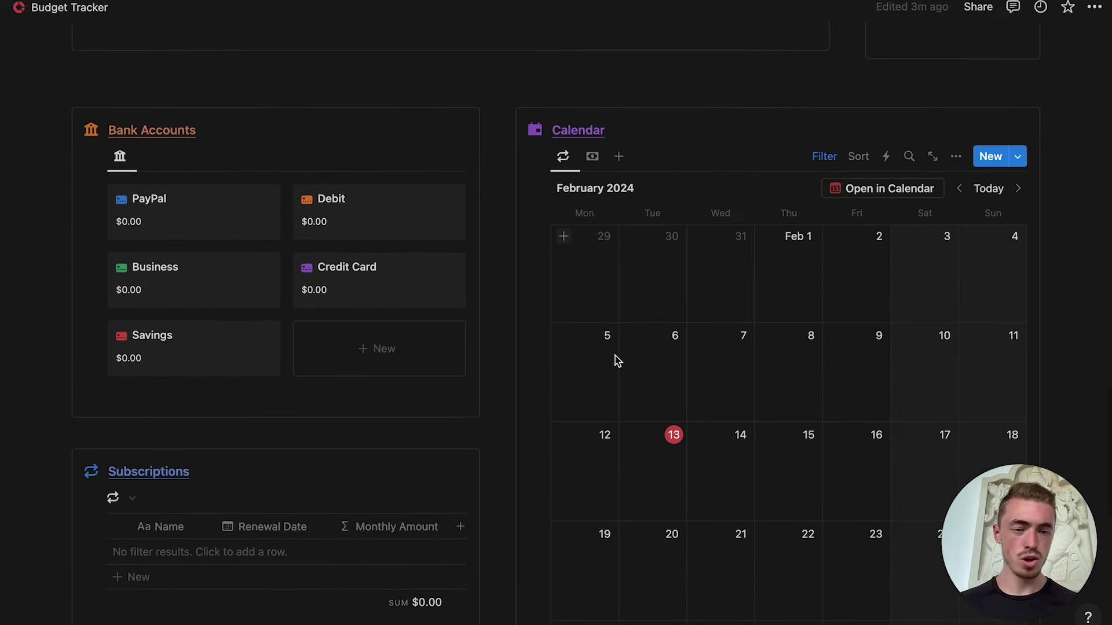
scroll(615, 356, up, 5)
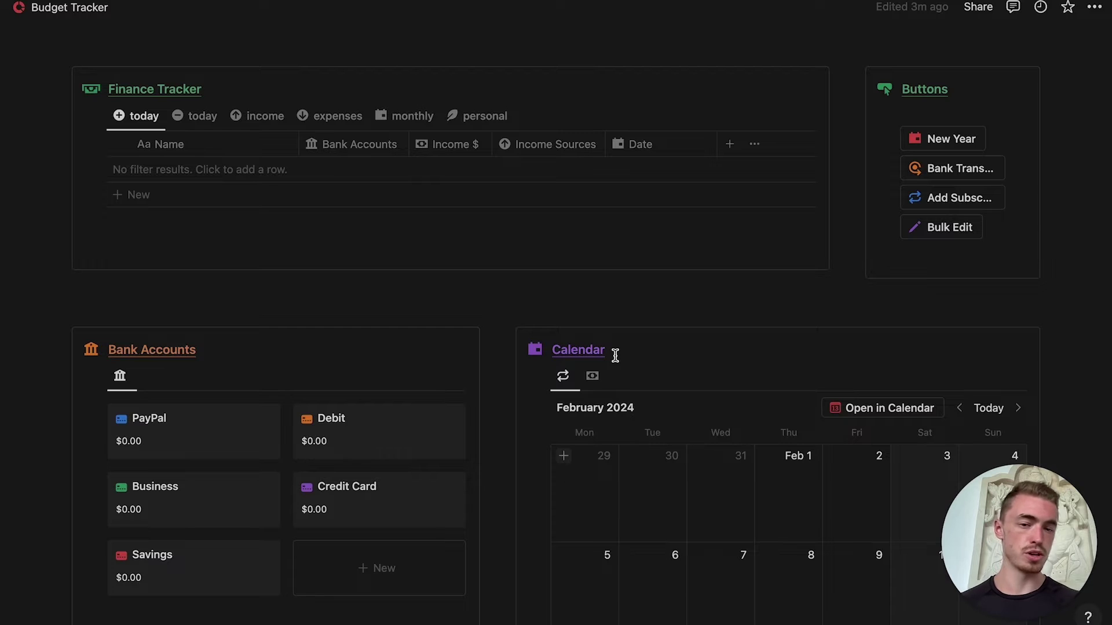
scroll(383, 102, up, 10)
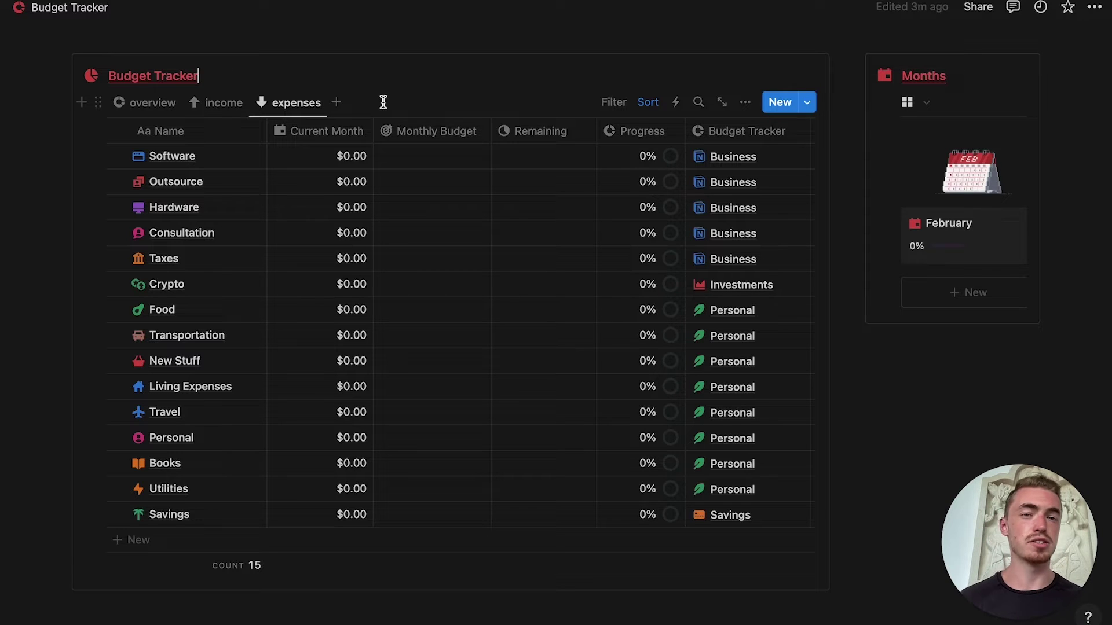
click(149, 103)
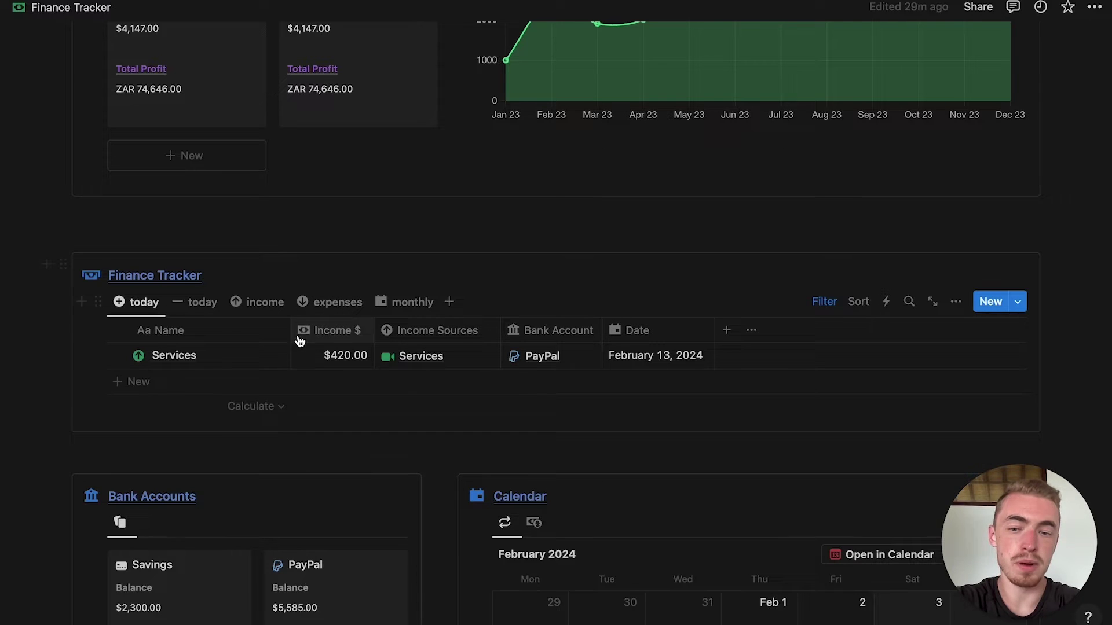
- Compare the Services income record in the Finance Tracker page with the properties of the untitled February 13, 2024 entry in the Budget Tracker page
click(274, 364)
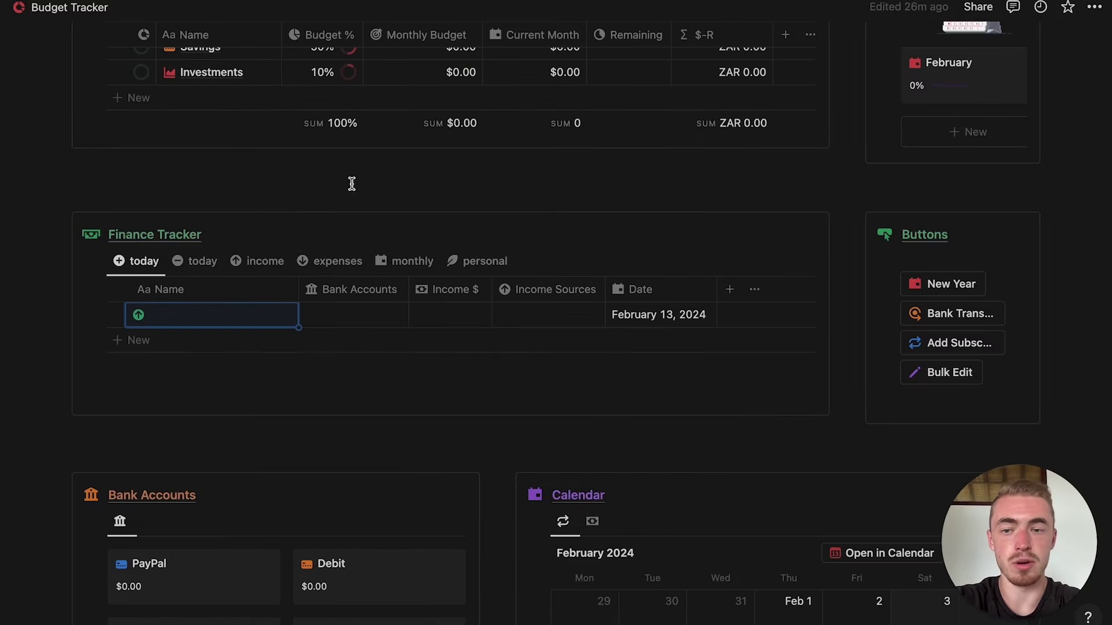
click(275, 315)
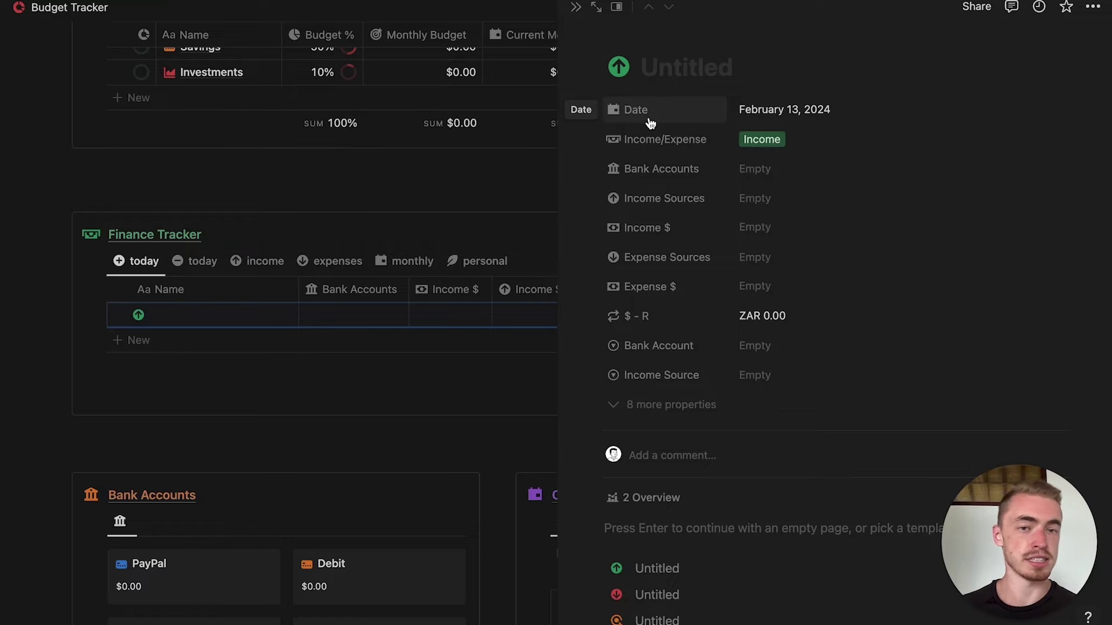
click(758, 168)
click(777, 197)
click(777, 194)
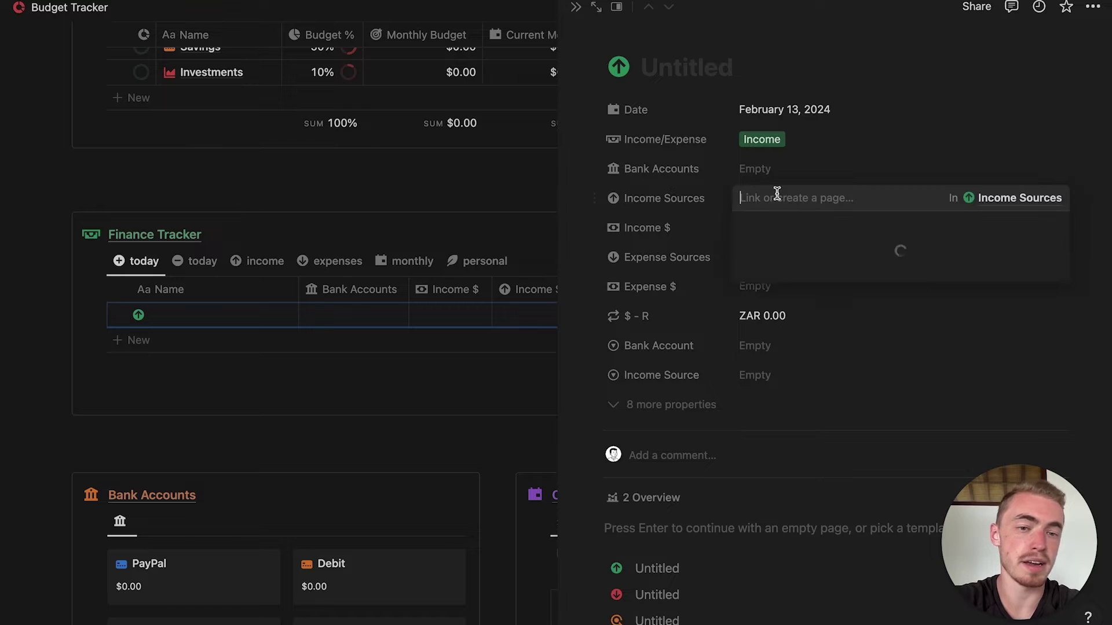
click(684, 194)
click(762, 263)
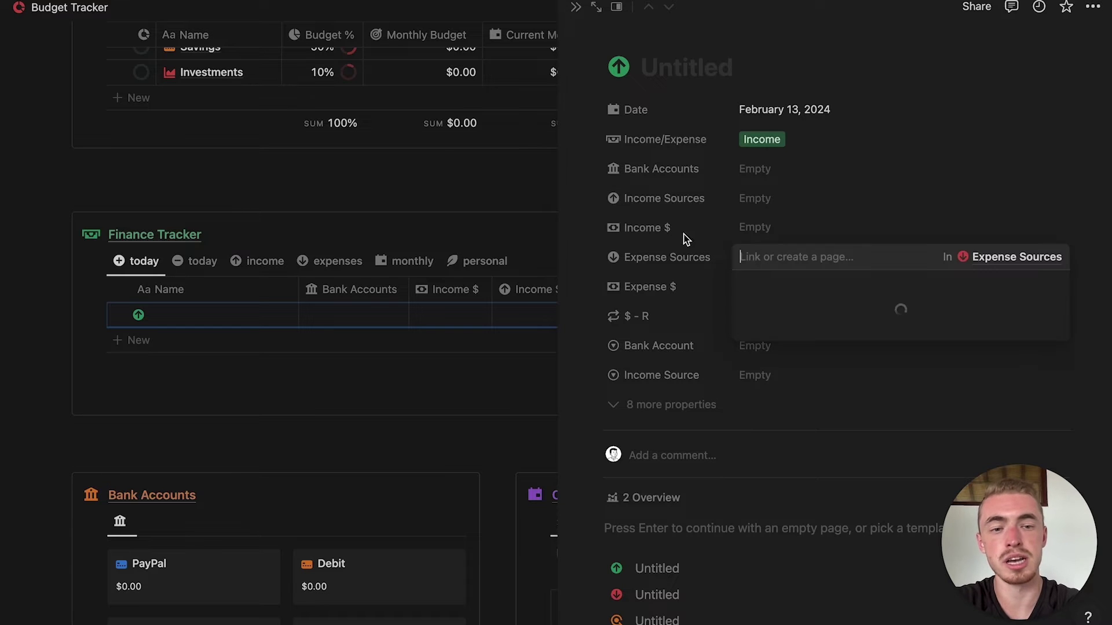
click(666, 227)
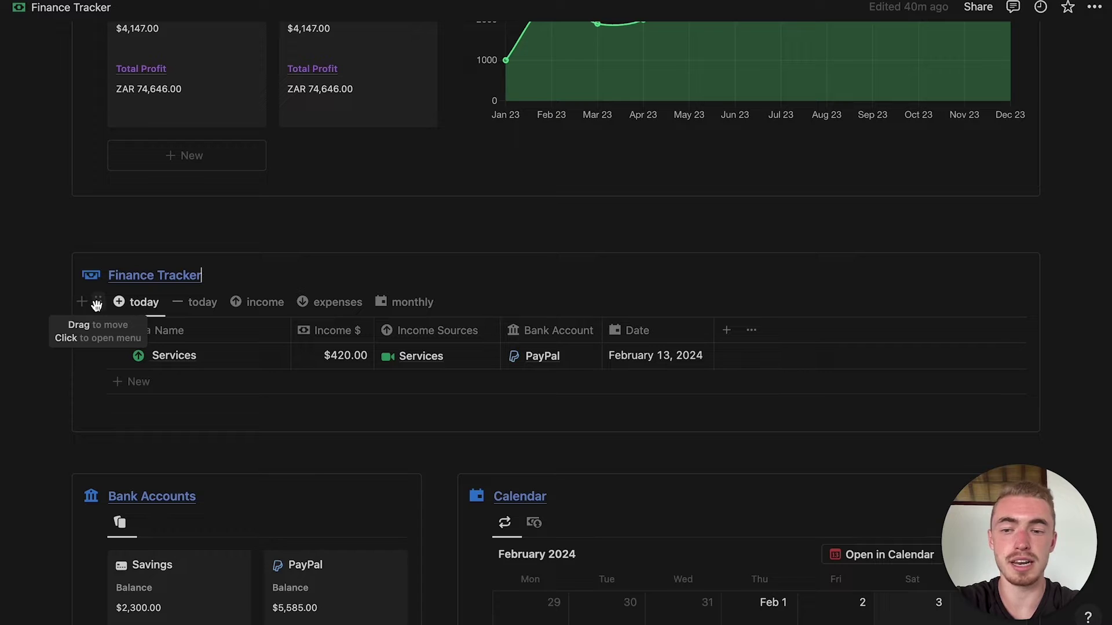
- Open the Finance Tracker database holding the Services record as a full page and bring up its export settings
click(97, 303)
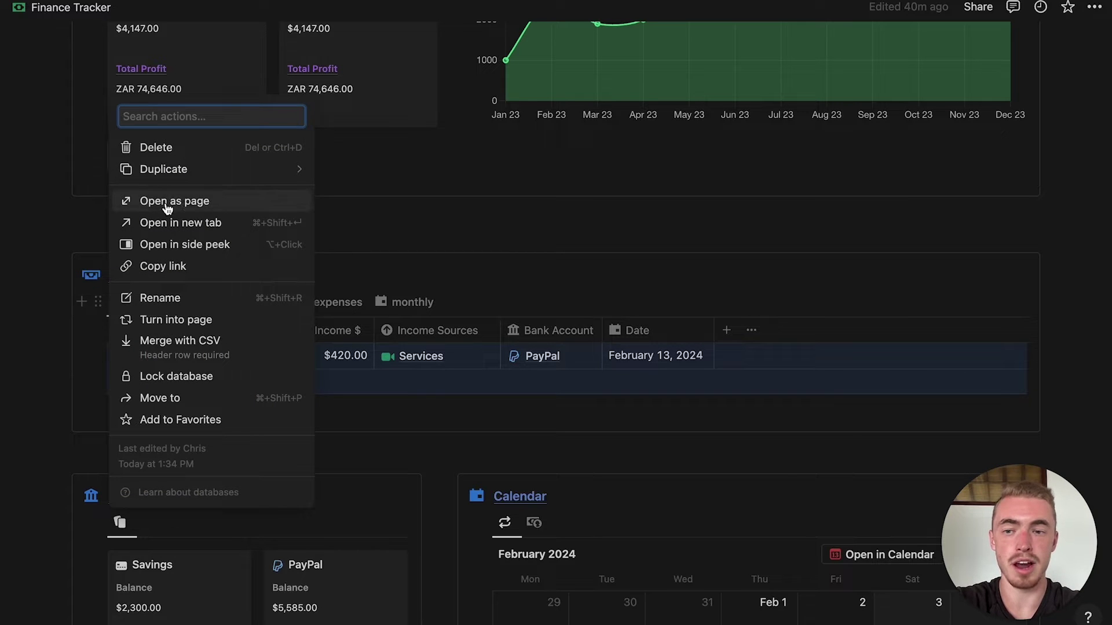
click(186, 202)
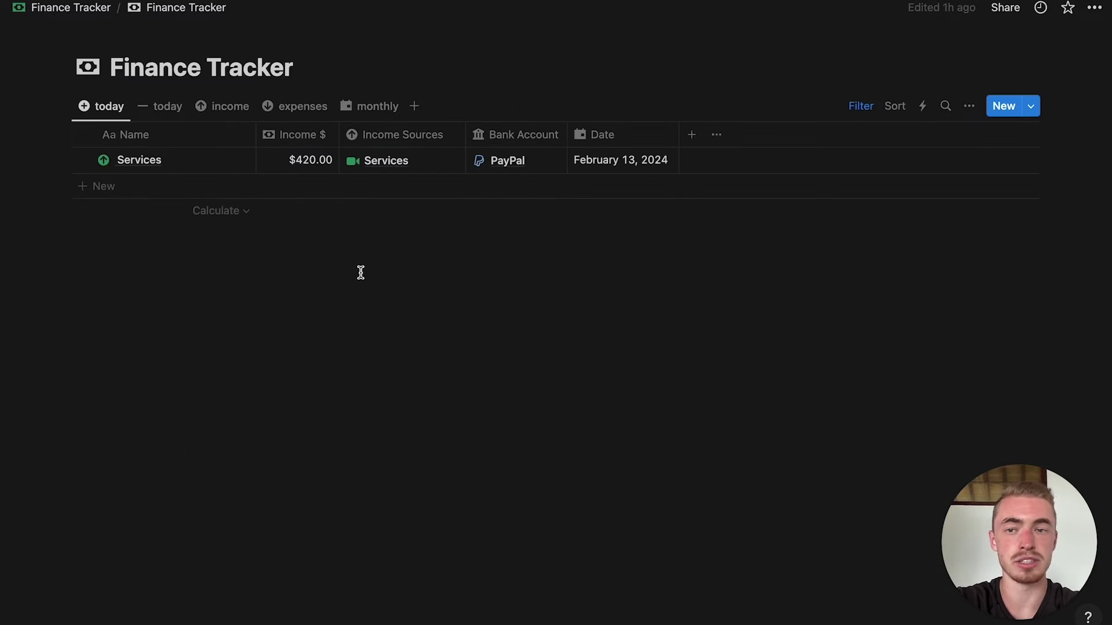
click(1094, 8)
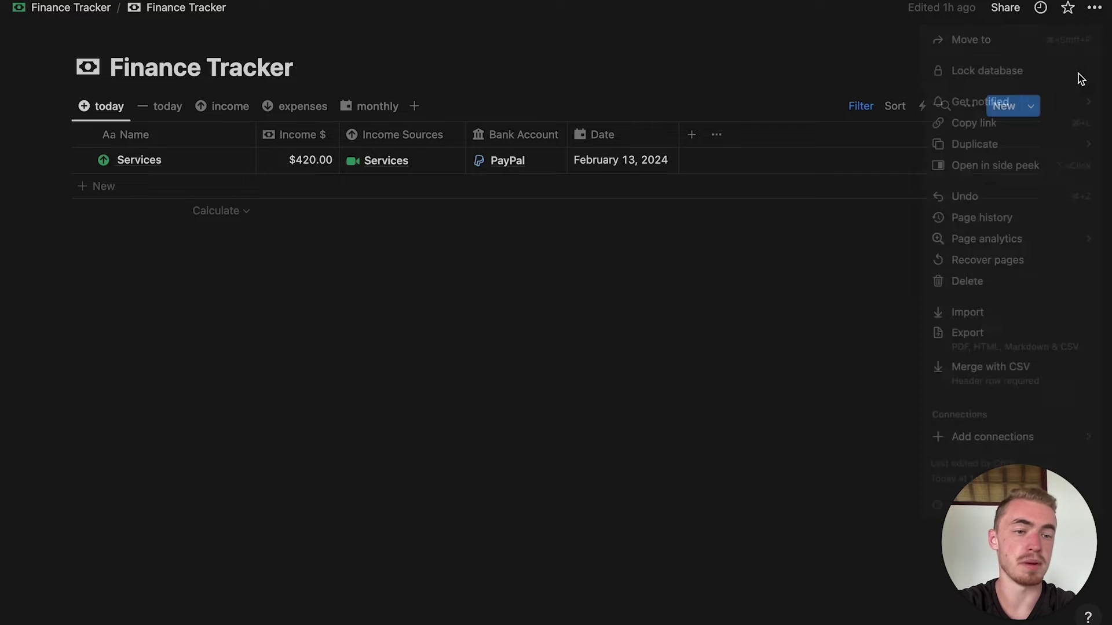
click(968, 342)
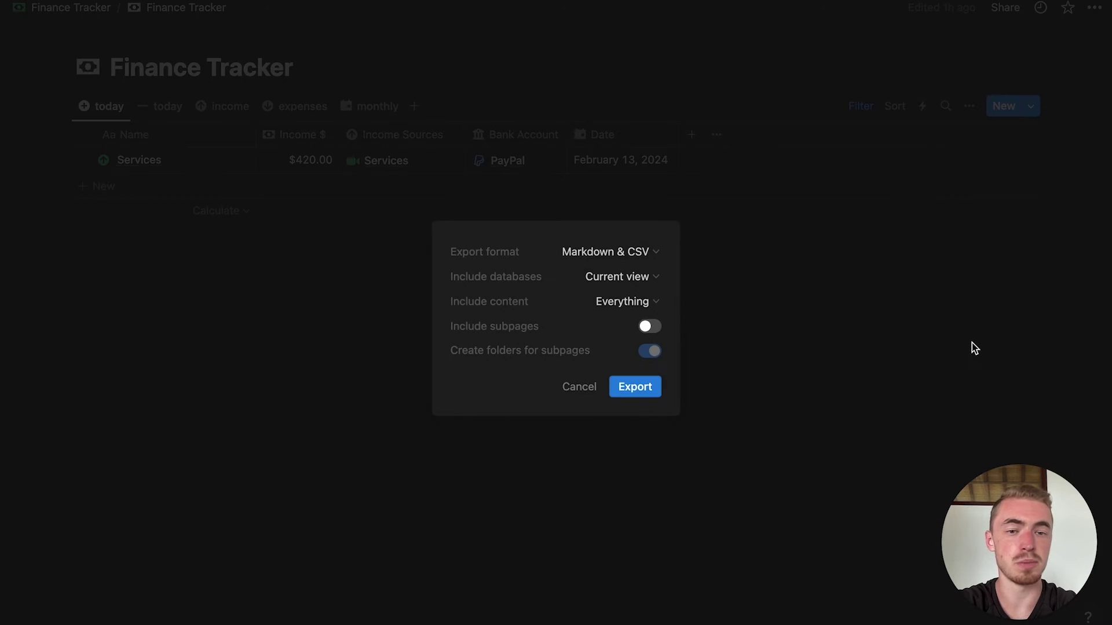
- Export the database as Markdown & CSV using Default View, and save the archive to the Downloads folder
click(602, 258)
click(617, 324)
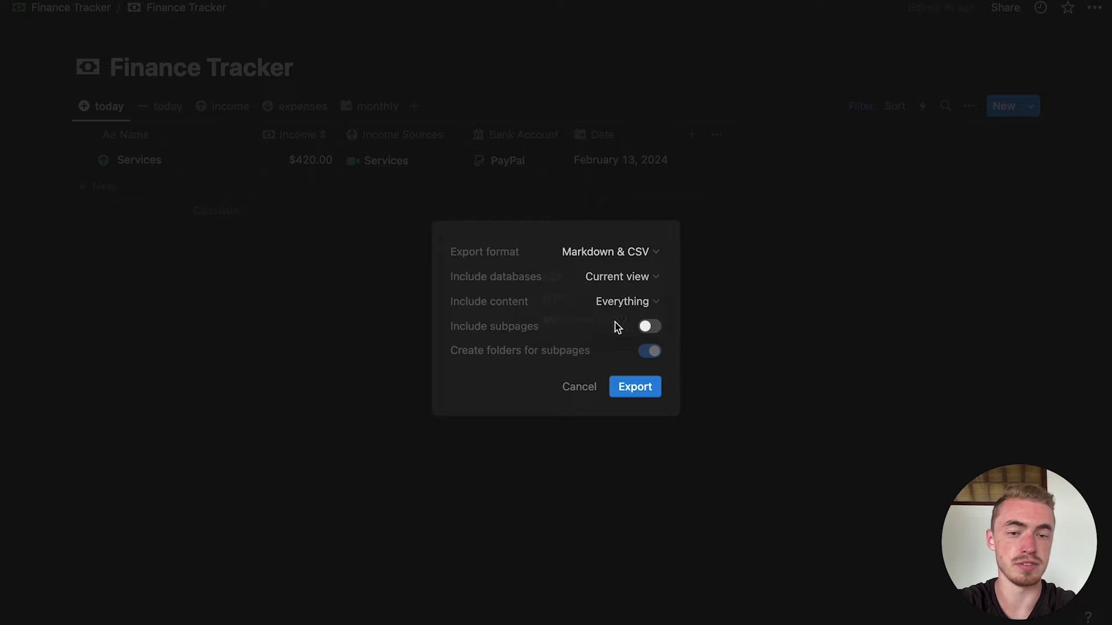
click(627, 283)
click(598, 327)
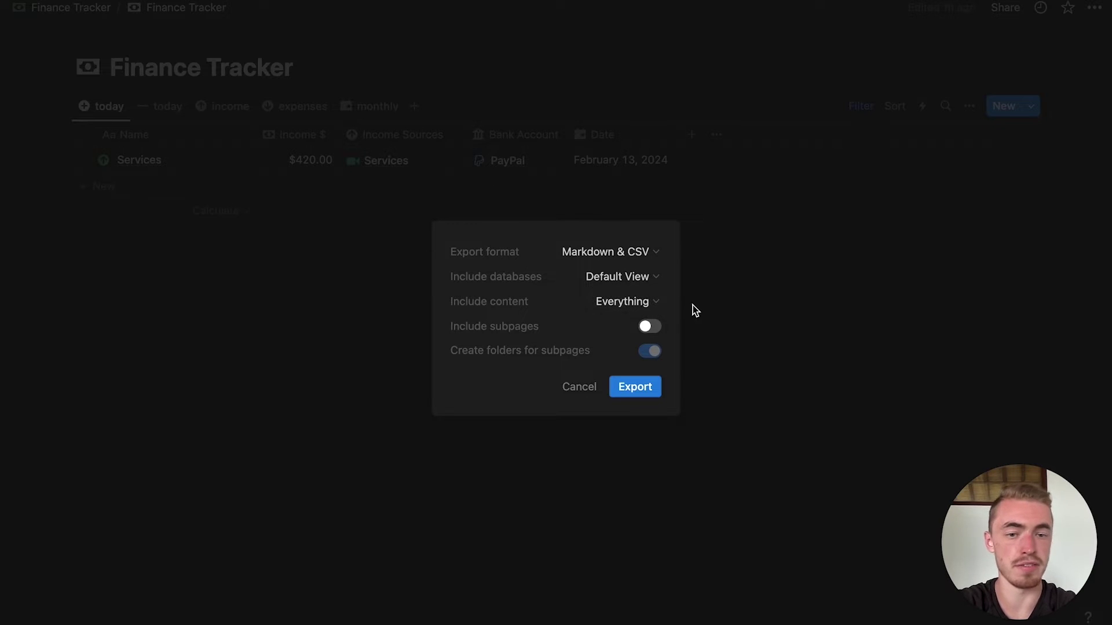
click(634, 385)
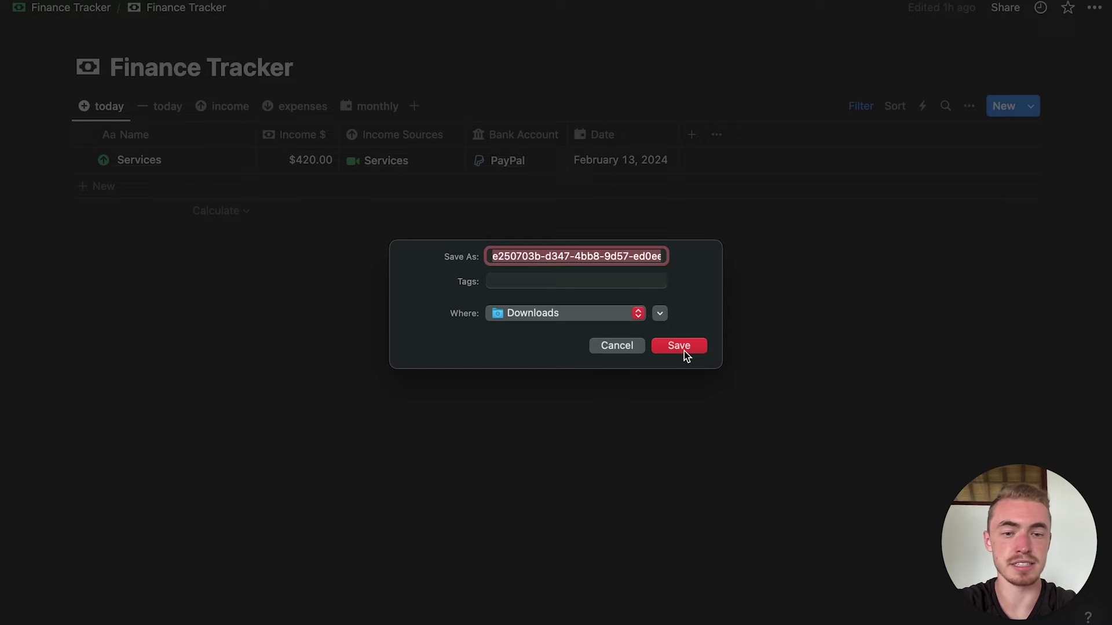
click(684, 350)
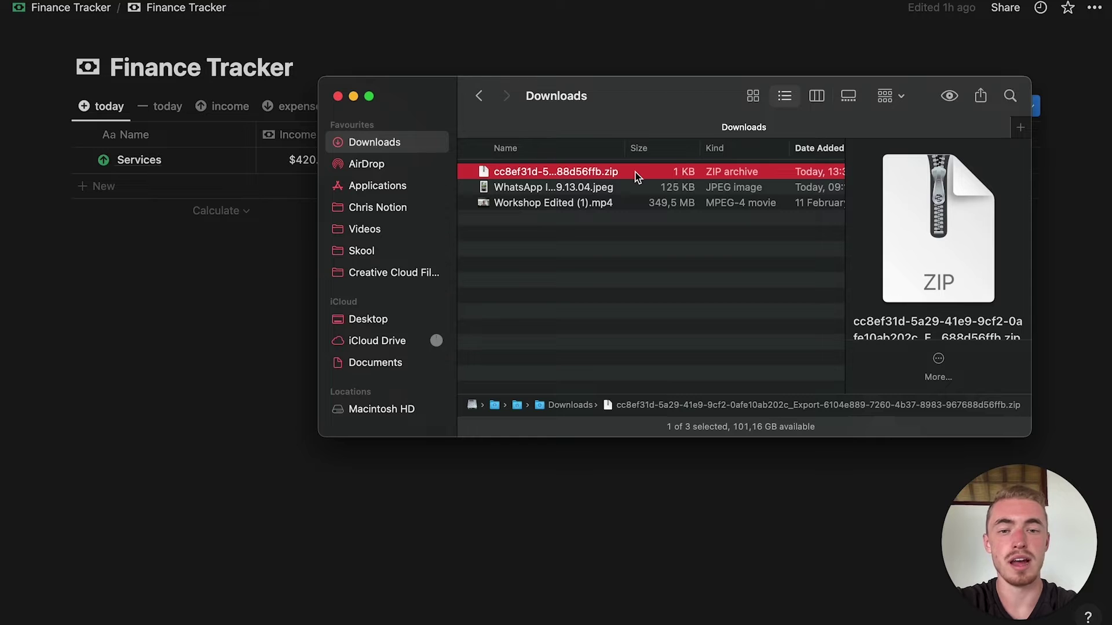
- Extract the exported ZIP archive in Downloads and select the Finance Tracker file ending in _all.csv in its folder
double_click(635, 172)
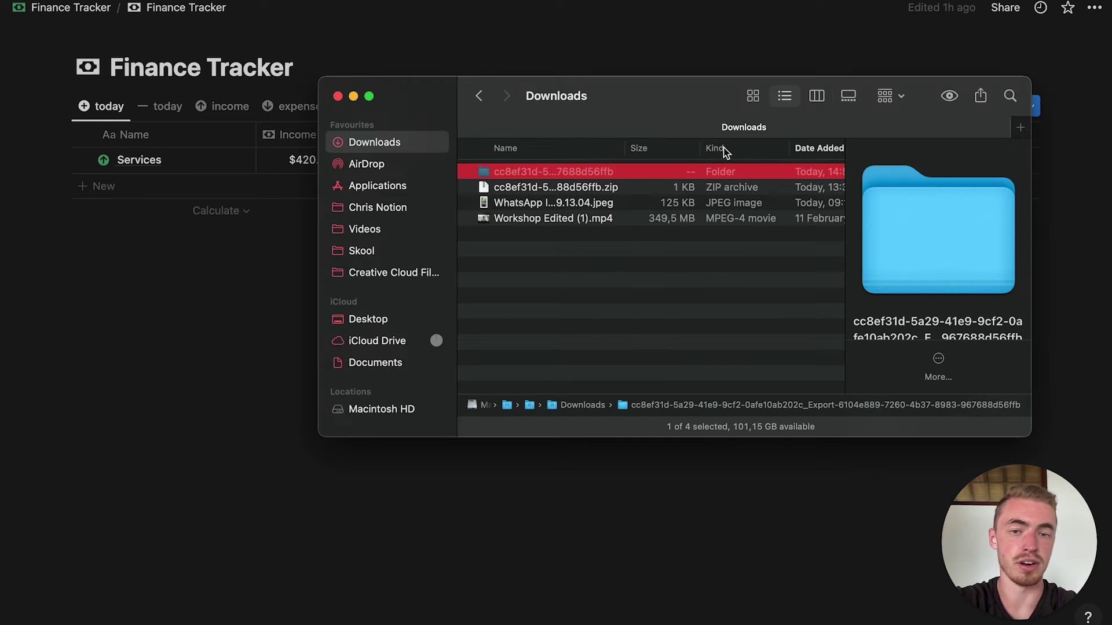
double_click(632, 176)
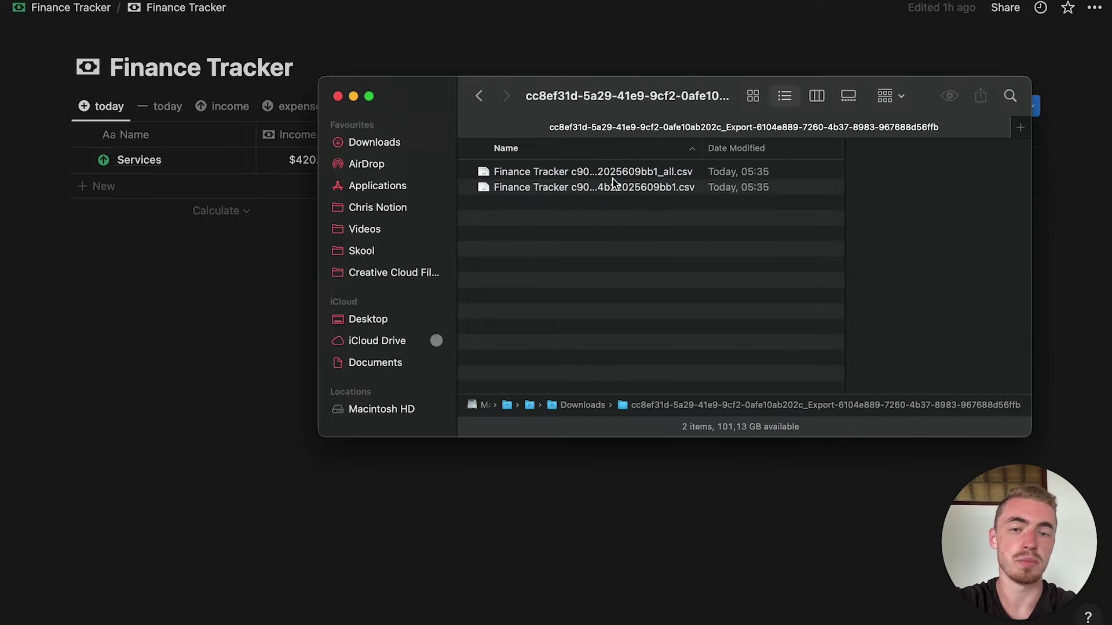
click(651, 191)
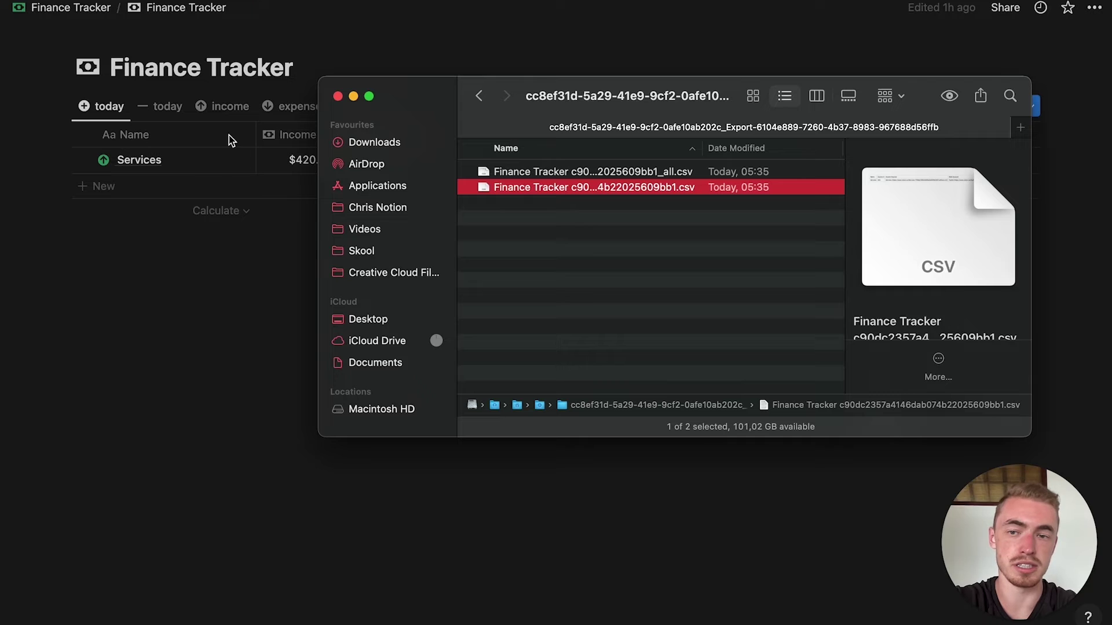
click(613, 174)
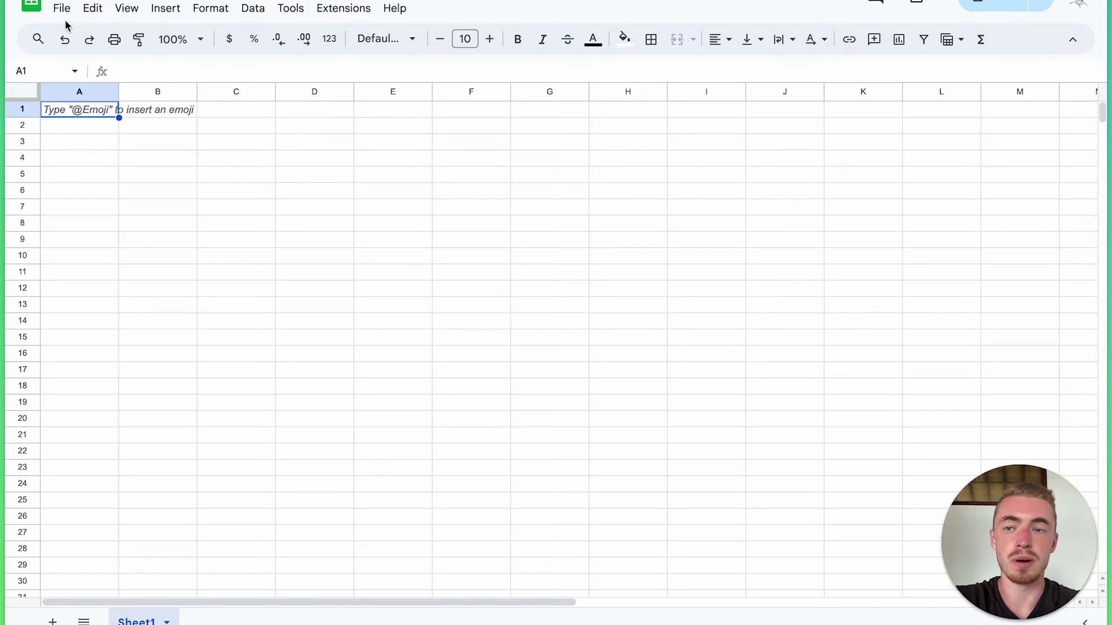
- Import the Finance Tracker file ending in _all.csv into the blank spreadsheet, replacing the spreadsheet and detecting the separator automatically
click(62, 8)
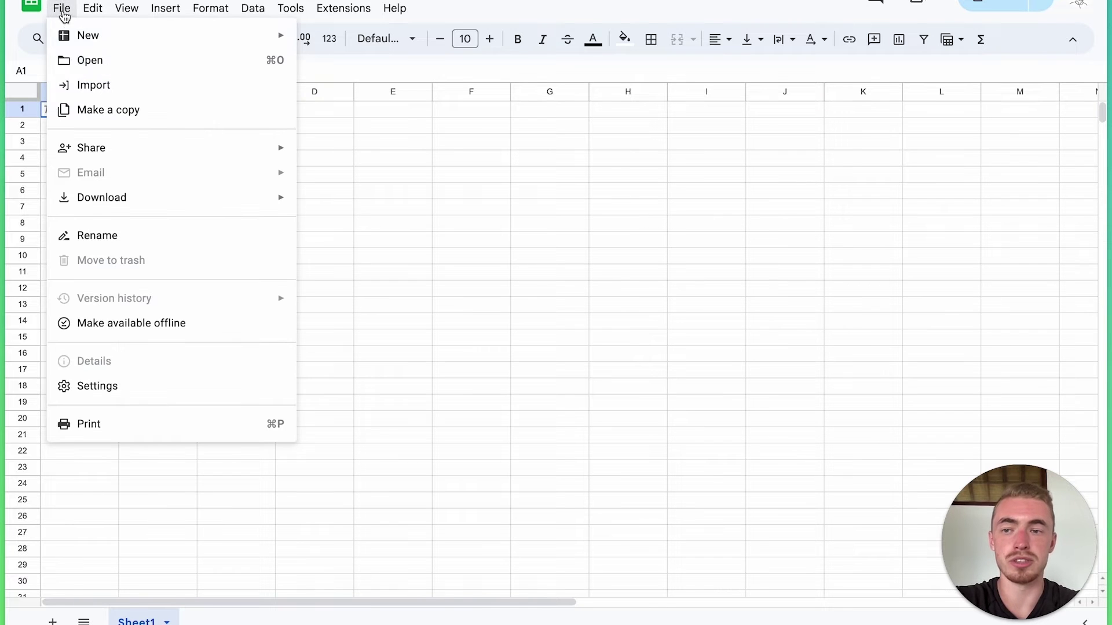
click(155, 90)
click(434, 131)
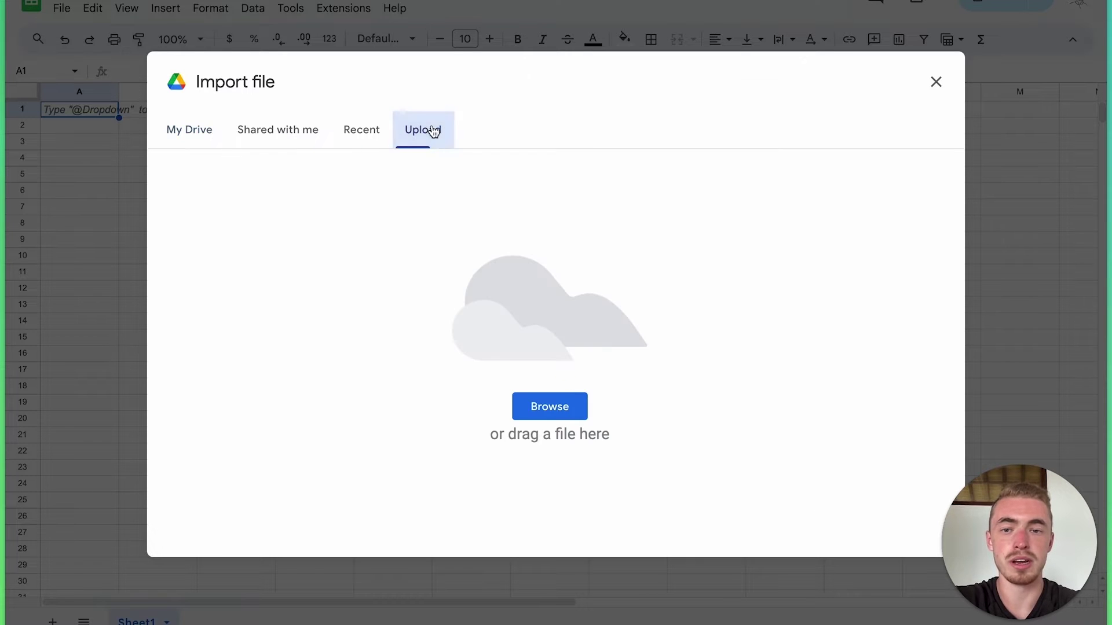
click(558, 399)
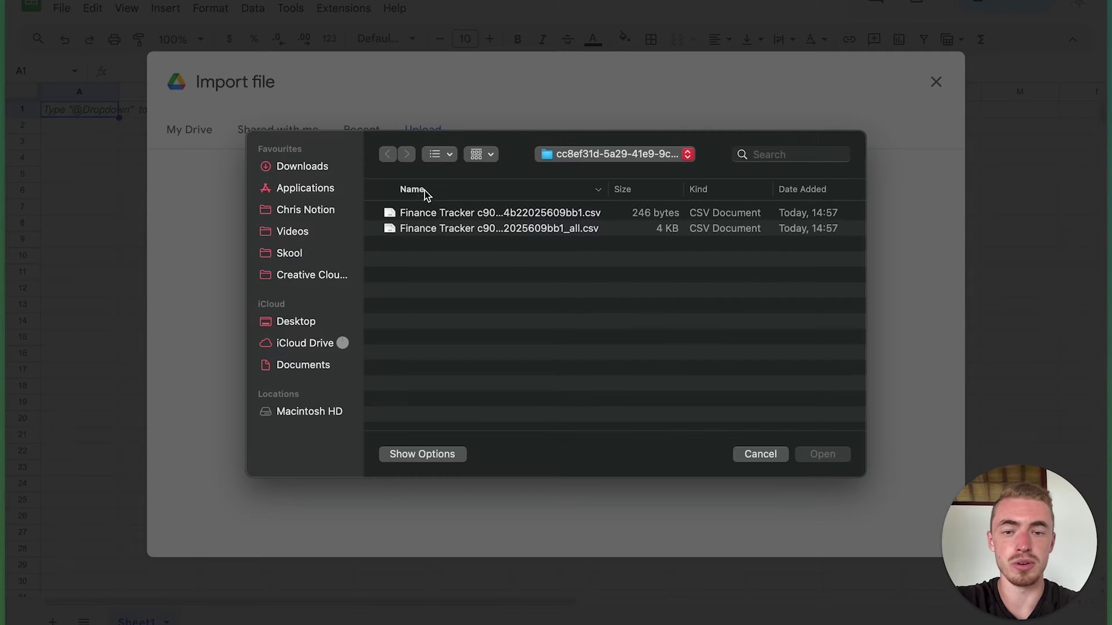
click(481, 232)
click(842, 458)
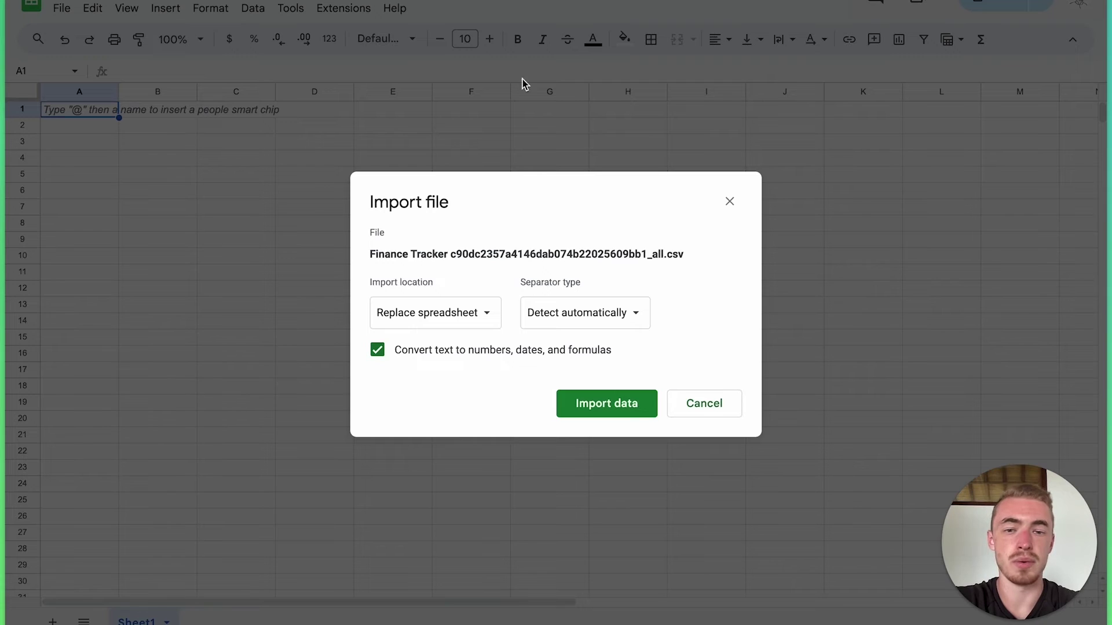
click(603, 411)
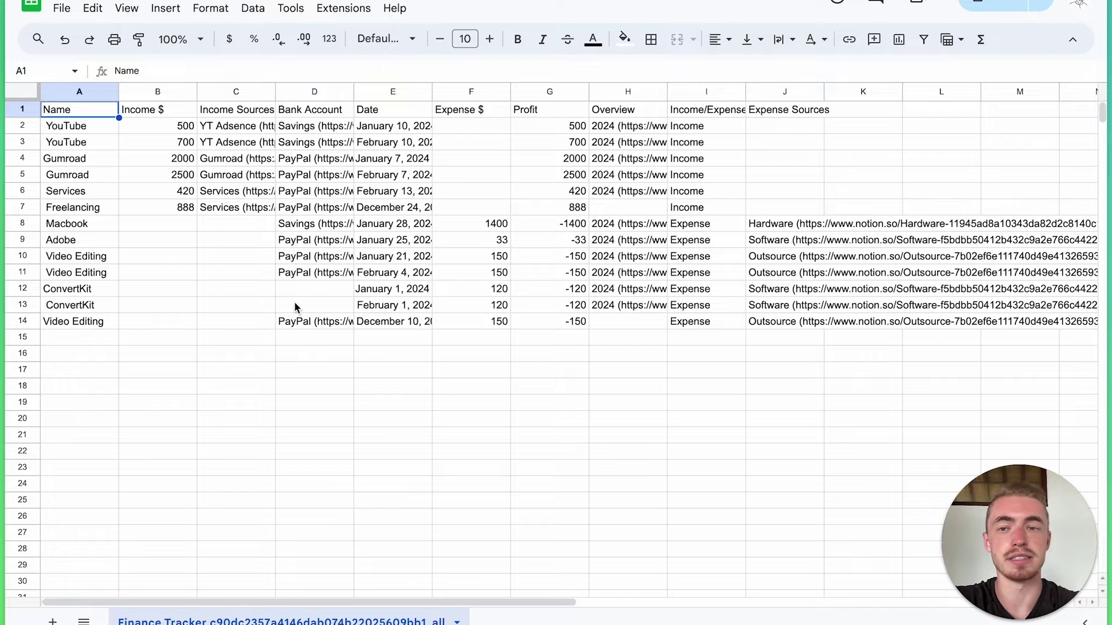
- Format the header row in bold with font size 12
click(8, 111)
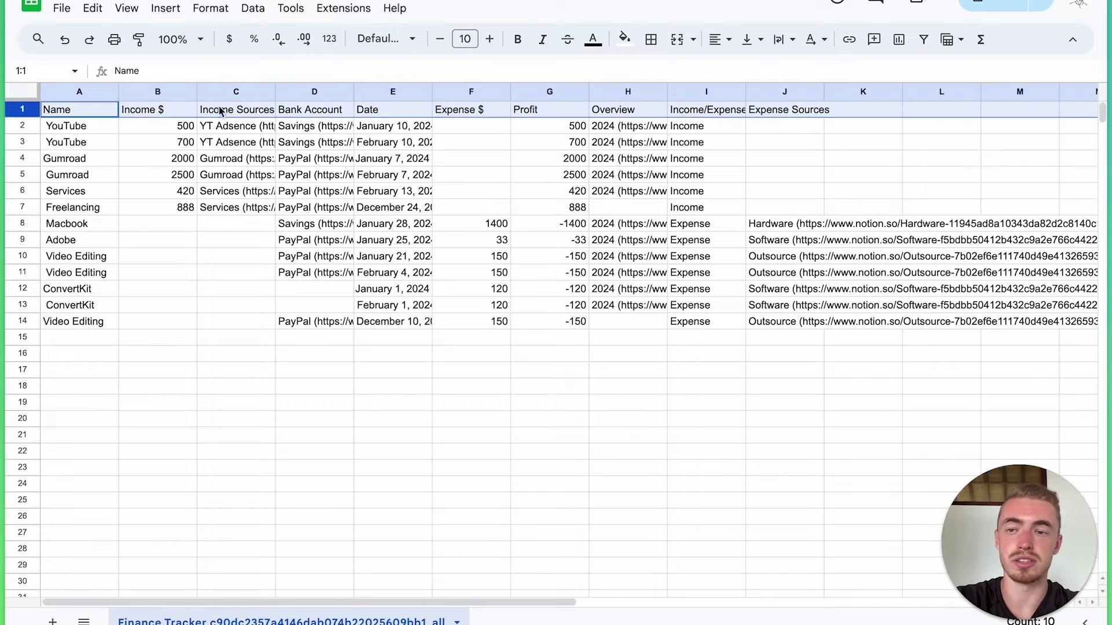
click(518, 40)
click(492, 40)
click(492, 40)
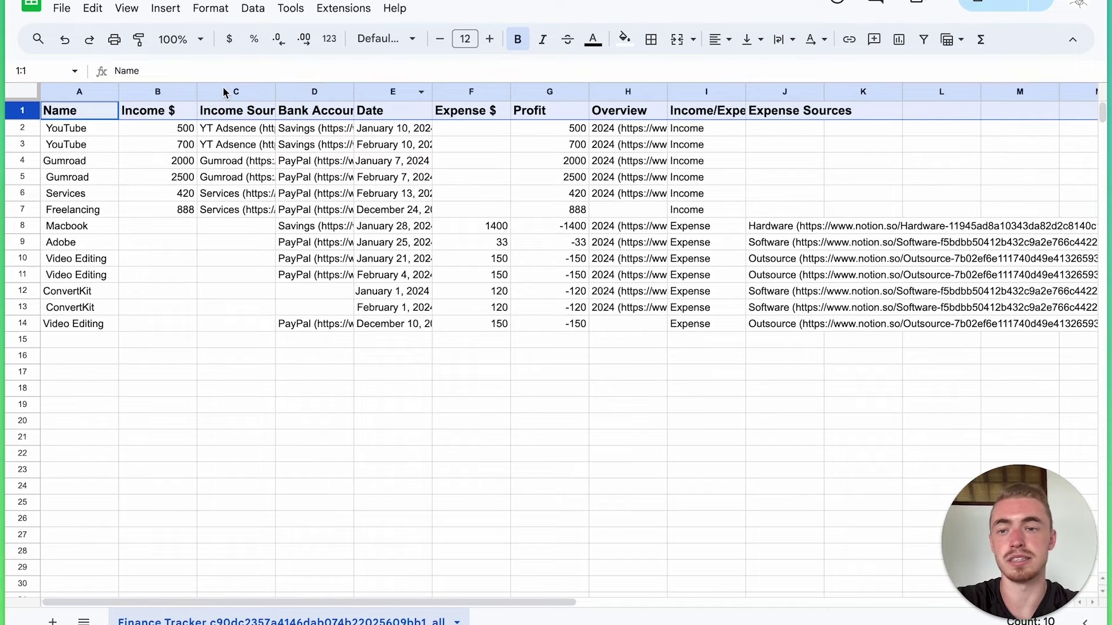
- Fit the widths of the columns to their contents, from Name through Expense Sources
drag(197, 92, 178, 91)
drag(256, 91, 259, 91)
double_click(259, 91)
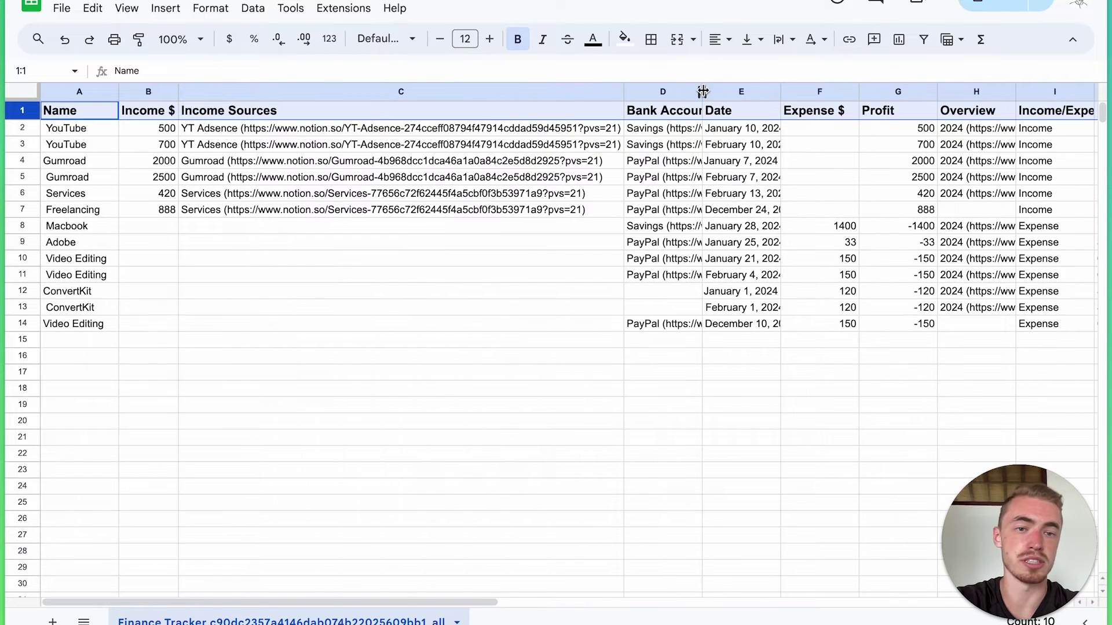
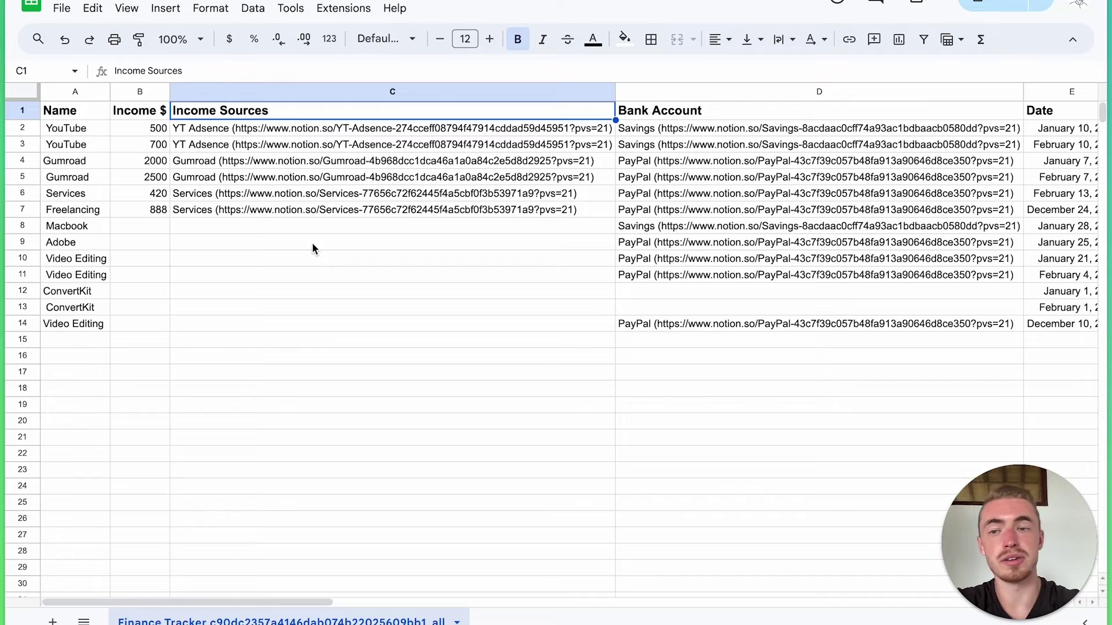
scroll(309, 243, left, 15)
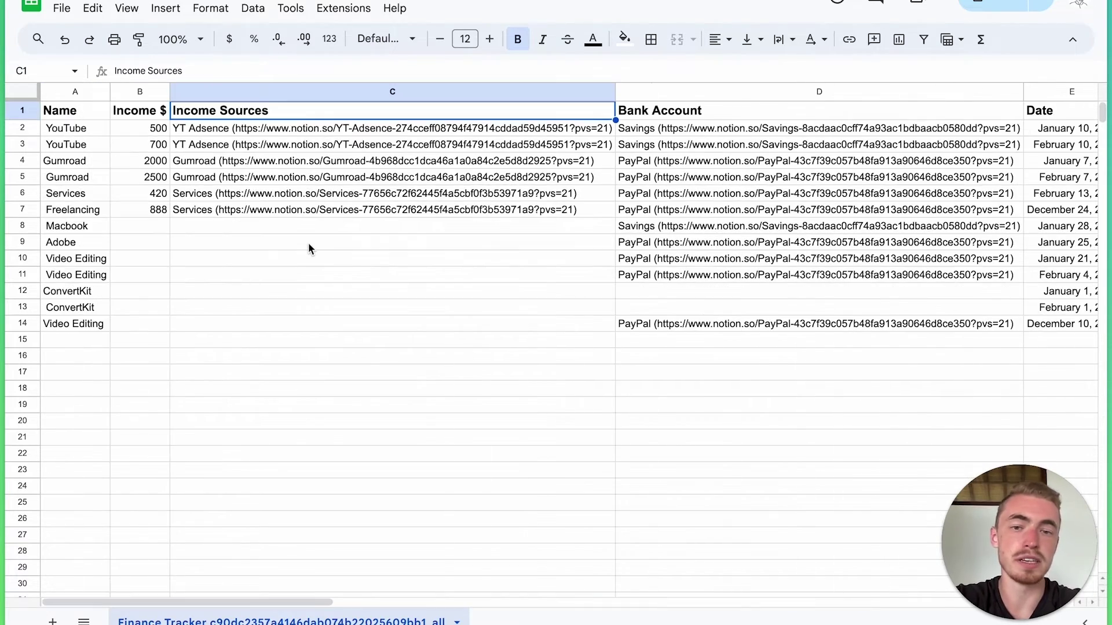
- Compare the Income Sources and Bank Account headers with the property names of the February 13, 2024 entry in the Budget Tracker page
click(666, 113)
click(387, 113)
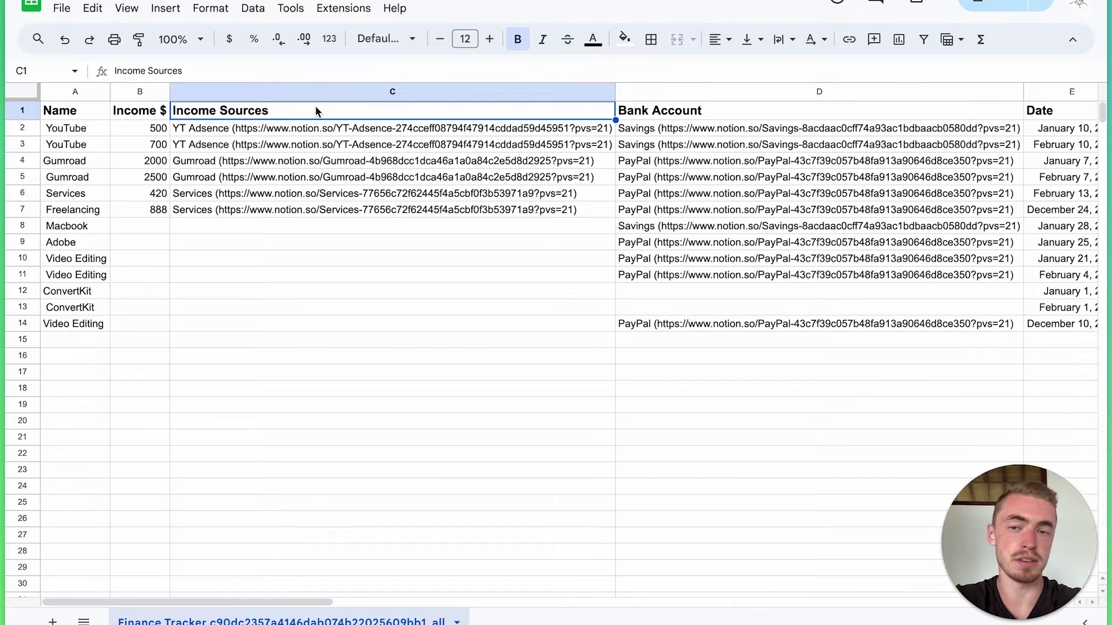
click(310, 145)
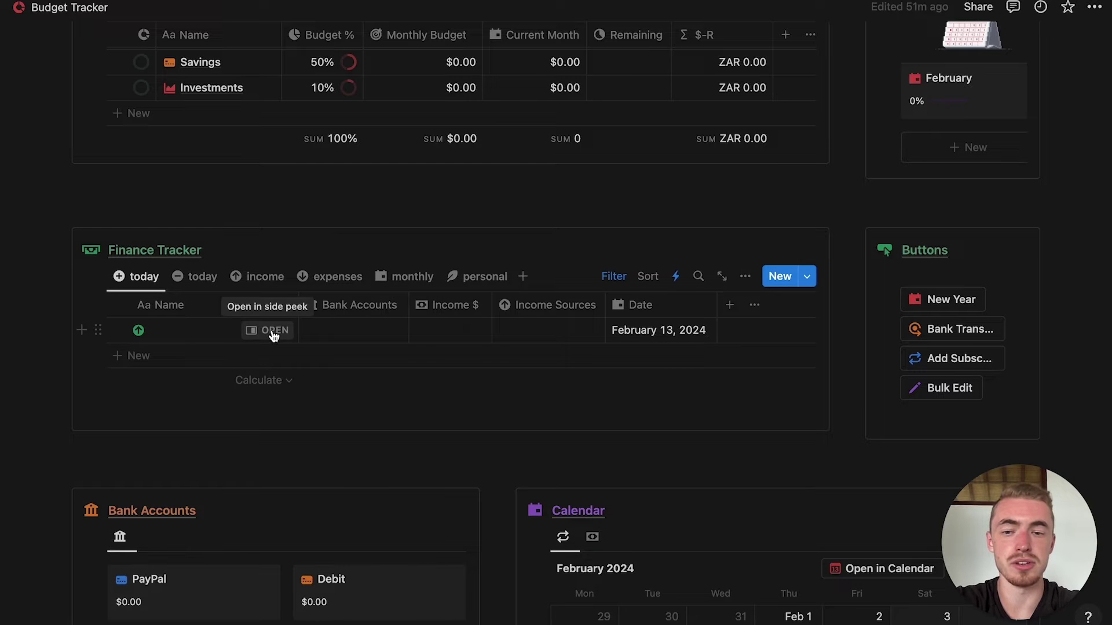
click(246, 328)
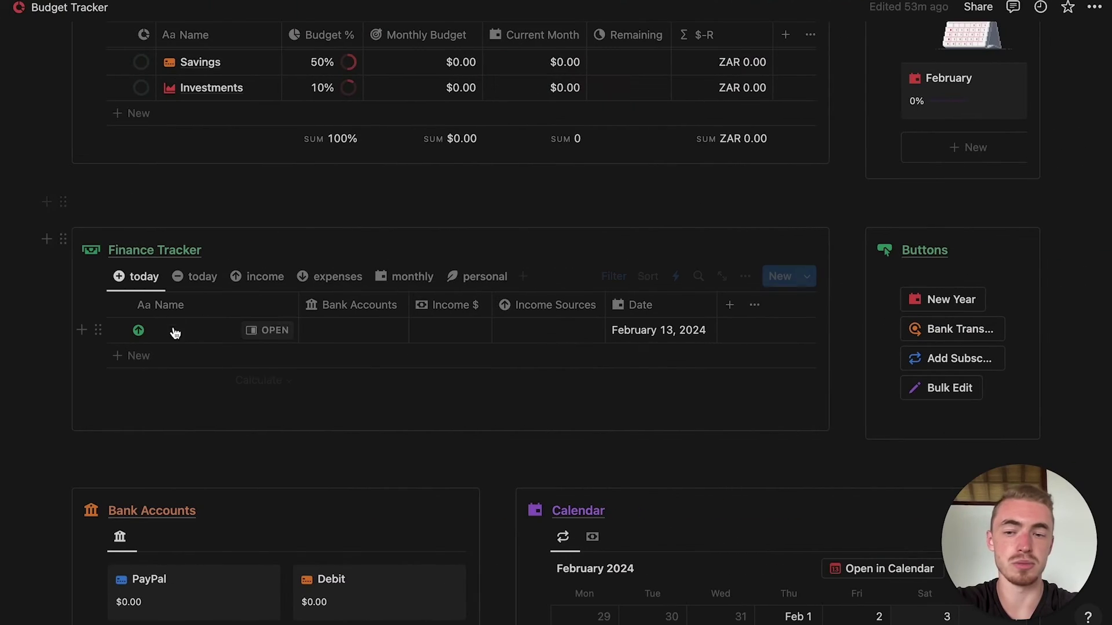
click(275, 331)
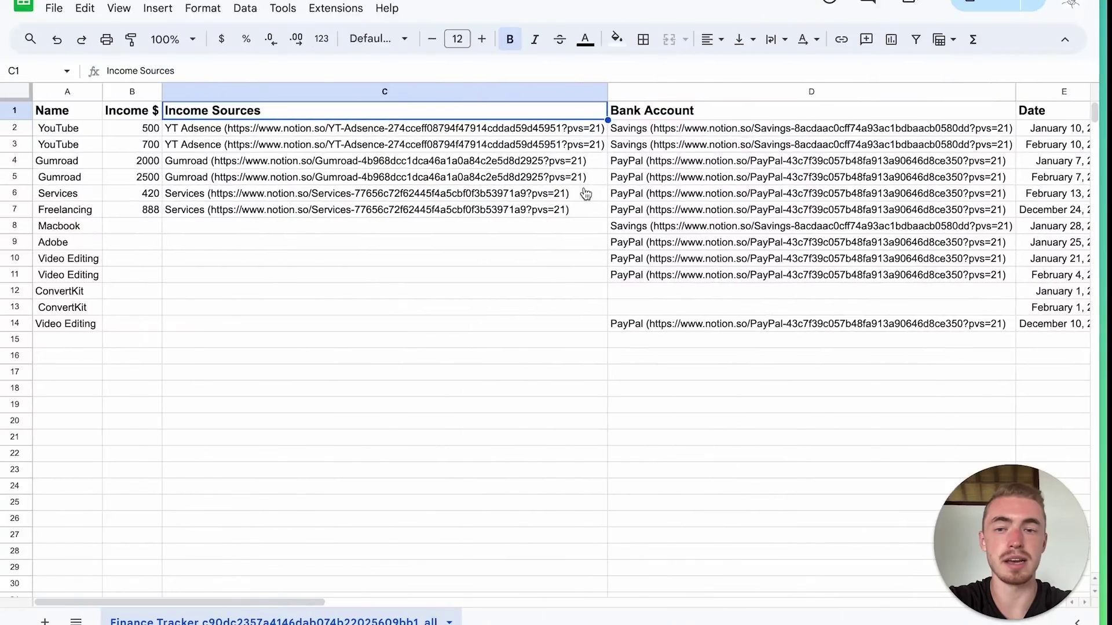
- Rename the Income Sources header in cell C1 of the spreadsheet to Income Source
double_click(294, 114)
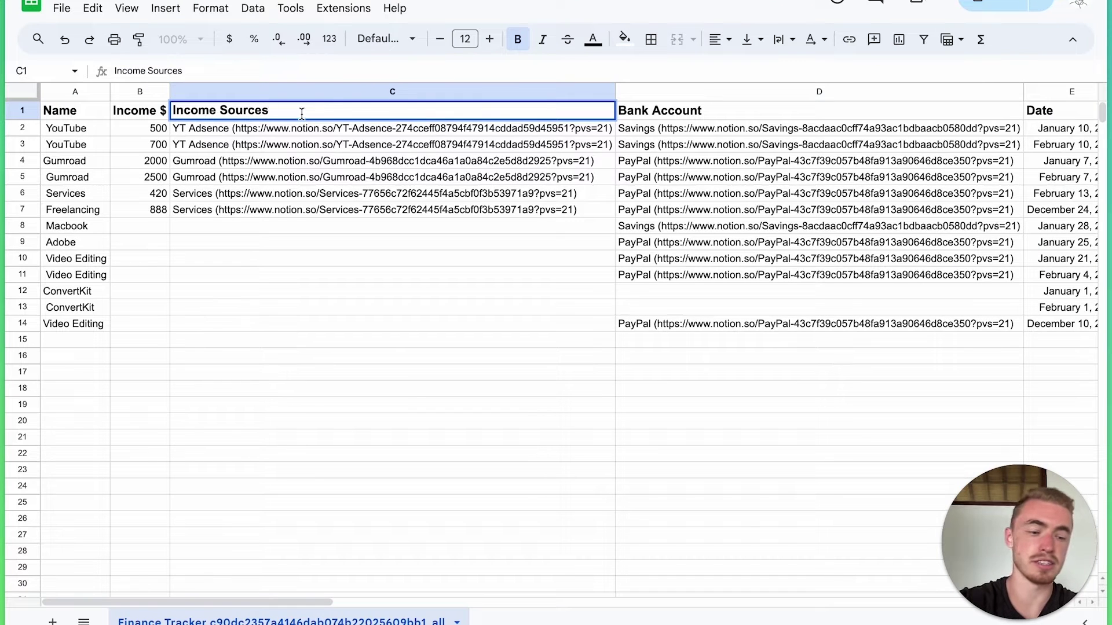
key(BackSpace)
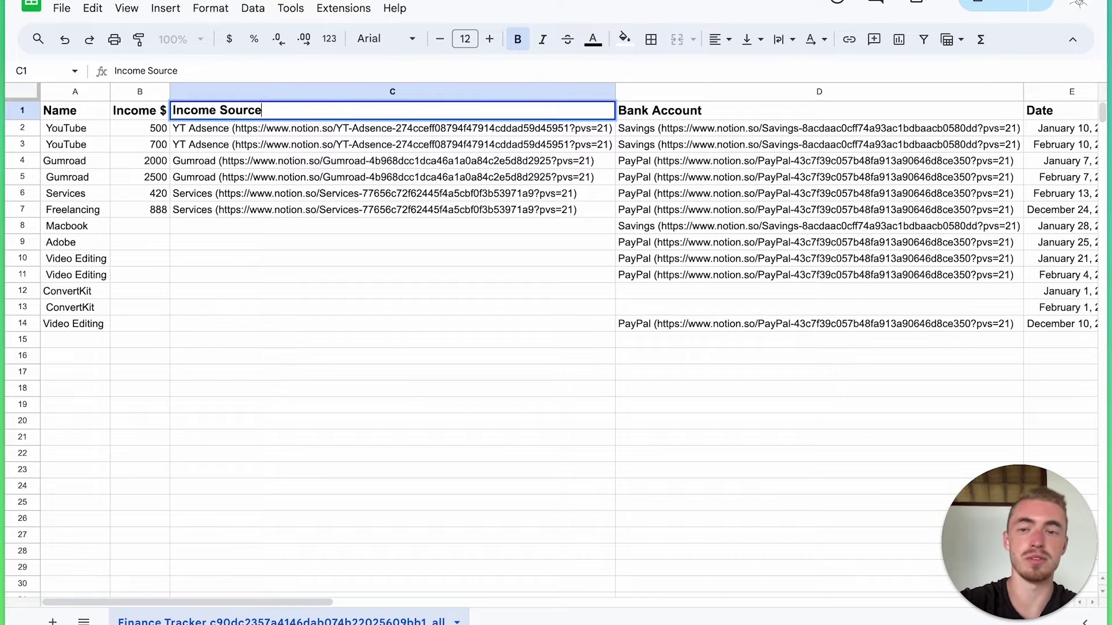
click(259, 247)
click(582, 112)
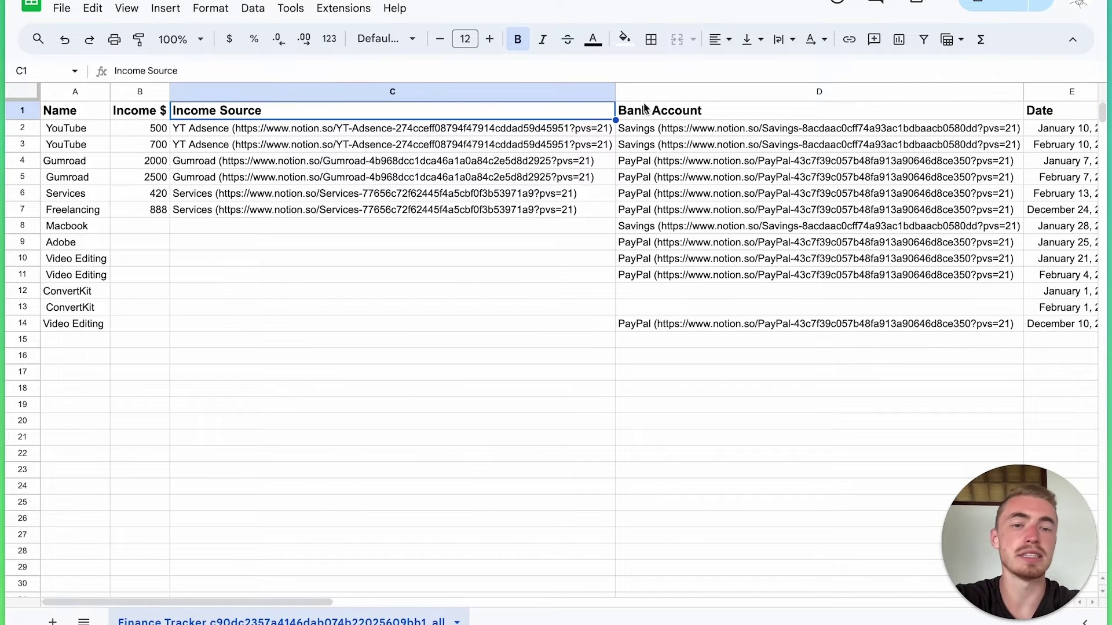
- Check the Bank Account header and extend the Overview header in cell H1 with text starting with "Re"
click(667, 112)
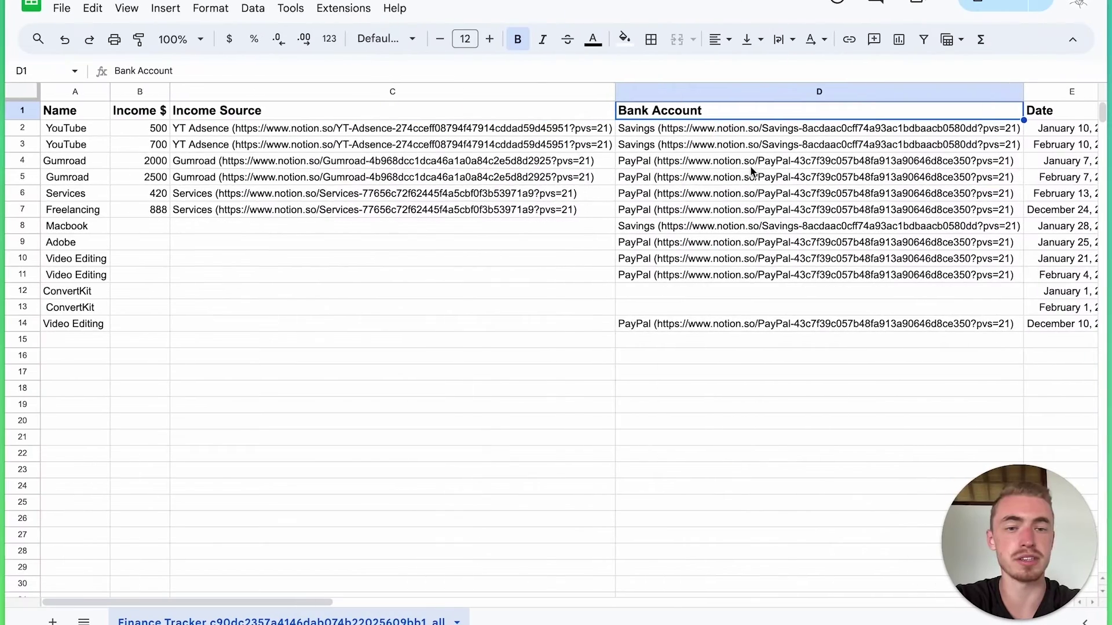
scroll(754, 171, right, 3)
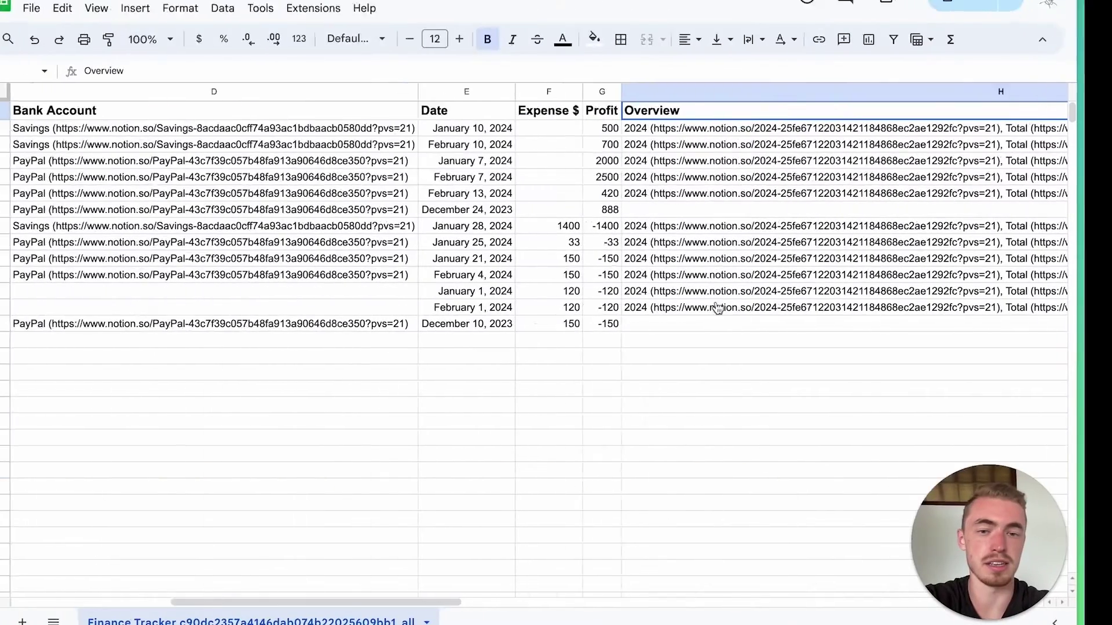
click(797, 109)
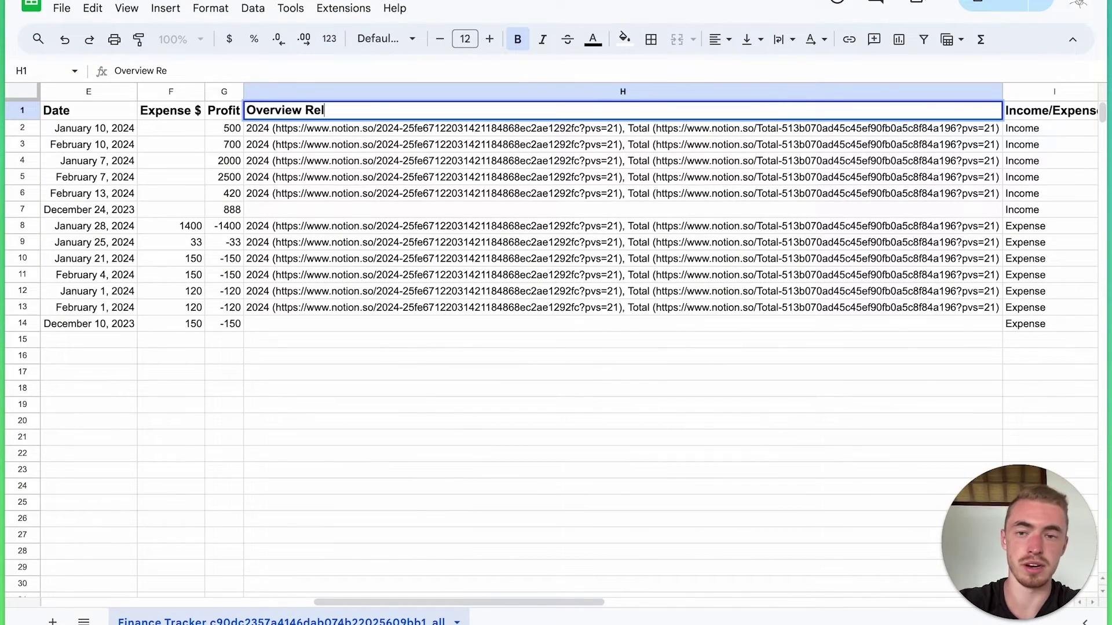
key(Right)
key(Right)
scroll(740, 221, right, 10)
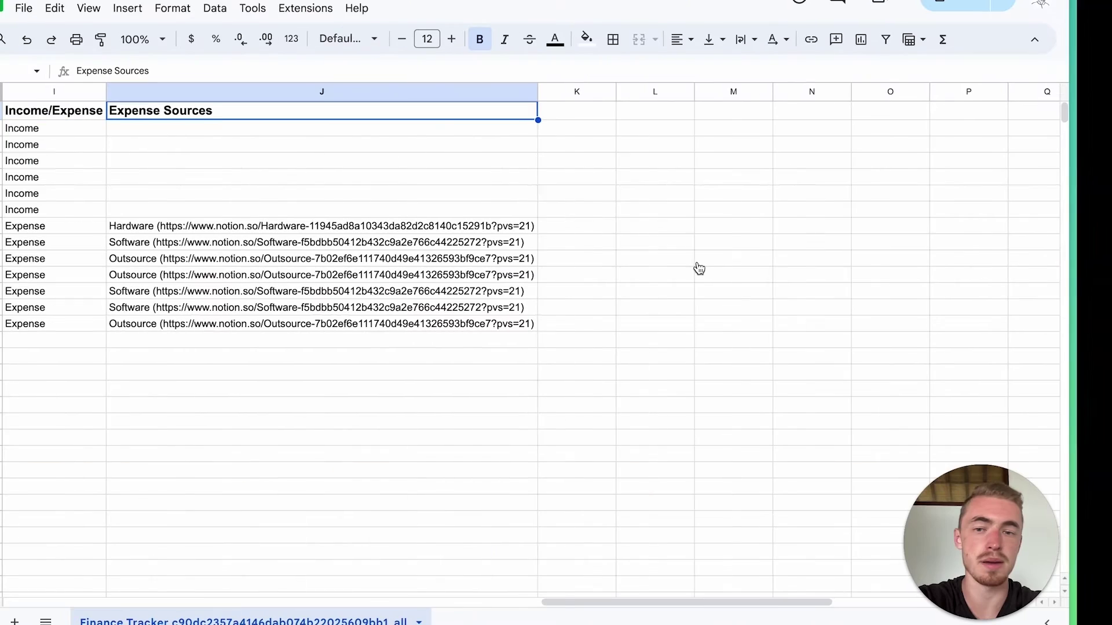
- Rename the Expense Sources header in cell J1 to Expense Source
double_click(392, 119)
key(BackSpace)
key(Return)
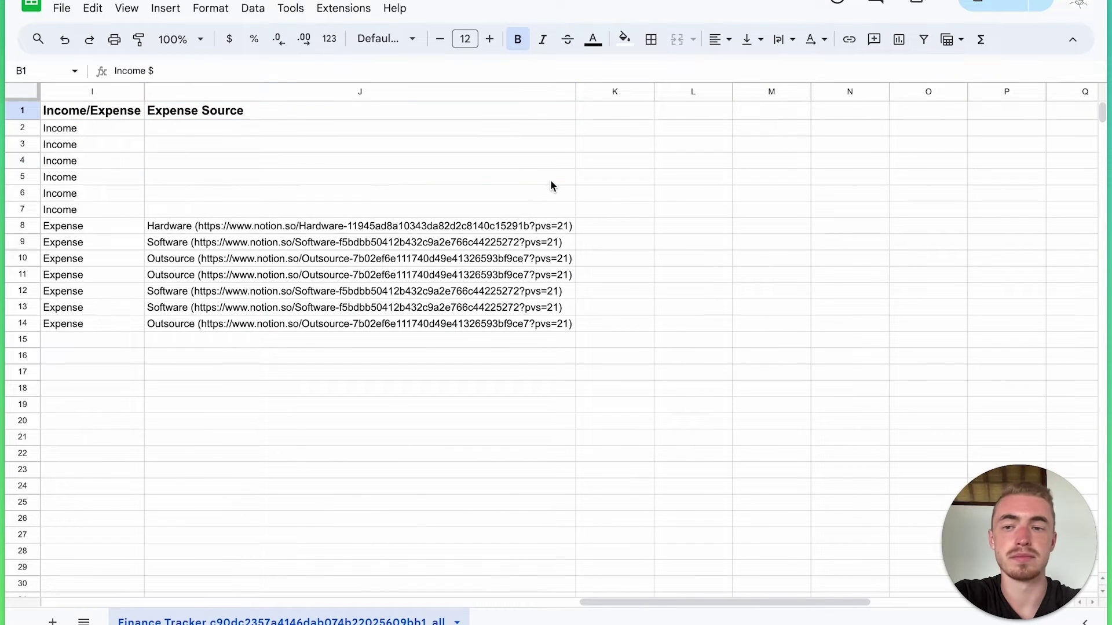
click(338, 117)
- Review the Name, Income $ and Income Source headers along with the income and expense rows in the sheet
scroll(297, 151, left, 10)
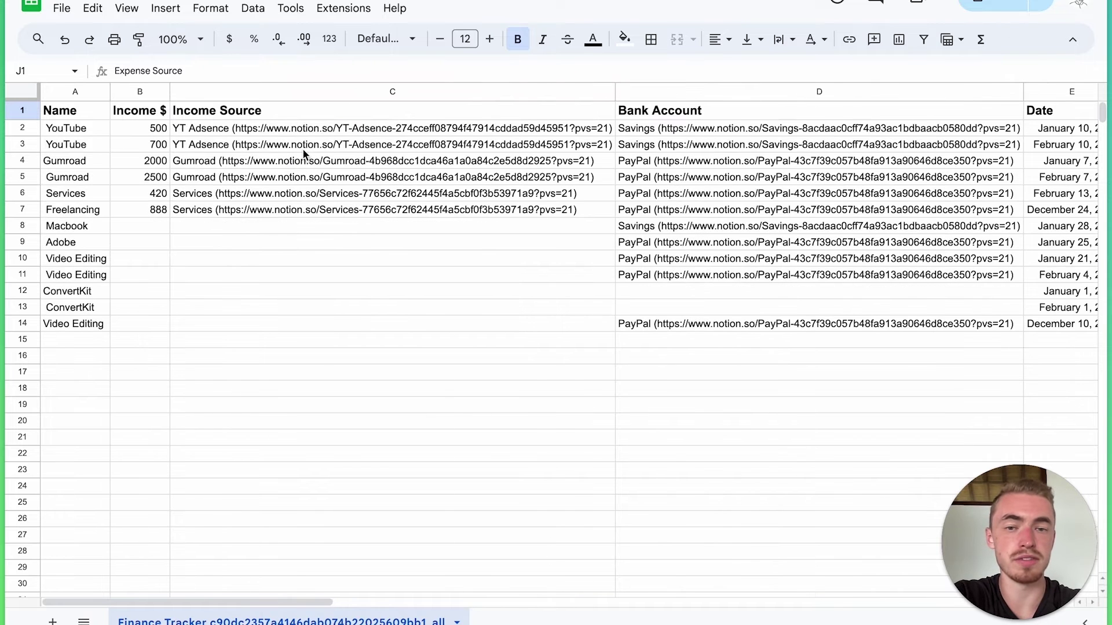
click(124, 110)
click(69, 111)
click(124, 113)
click(84, 112)
click(68, 227)
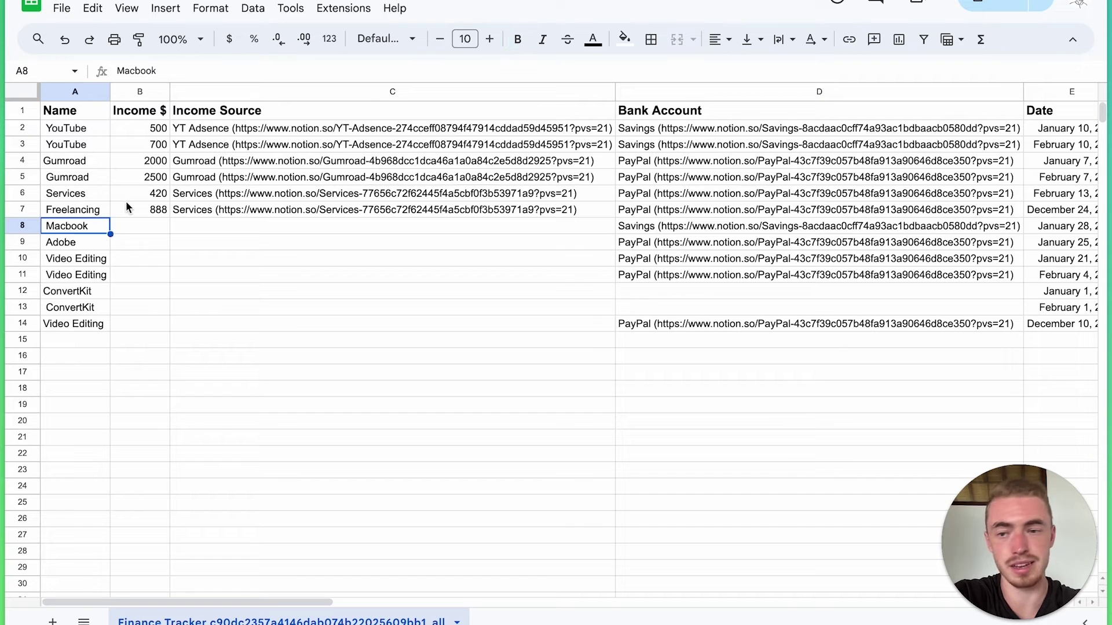
click(126, 197)
click(160, 210)
click(413, 114)
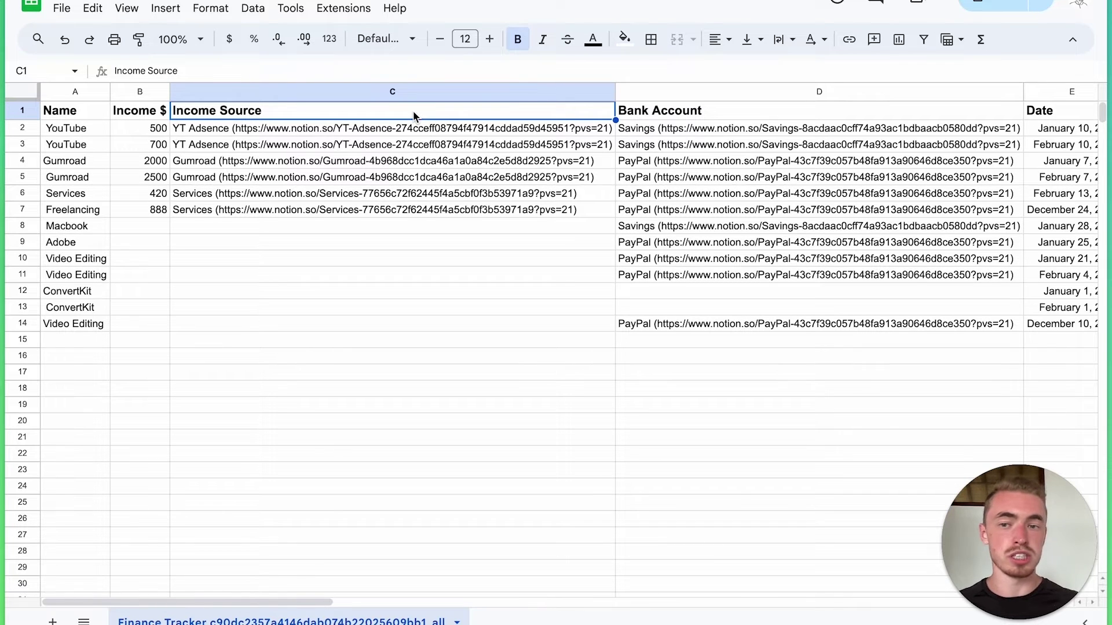
key(Home)
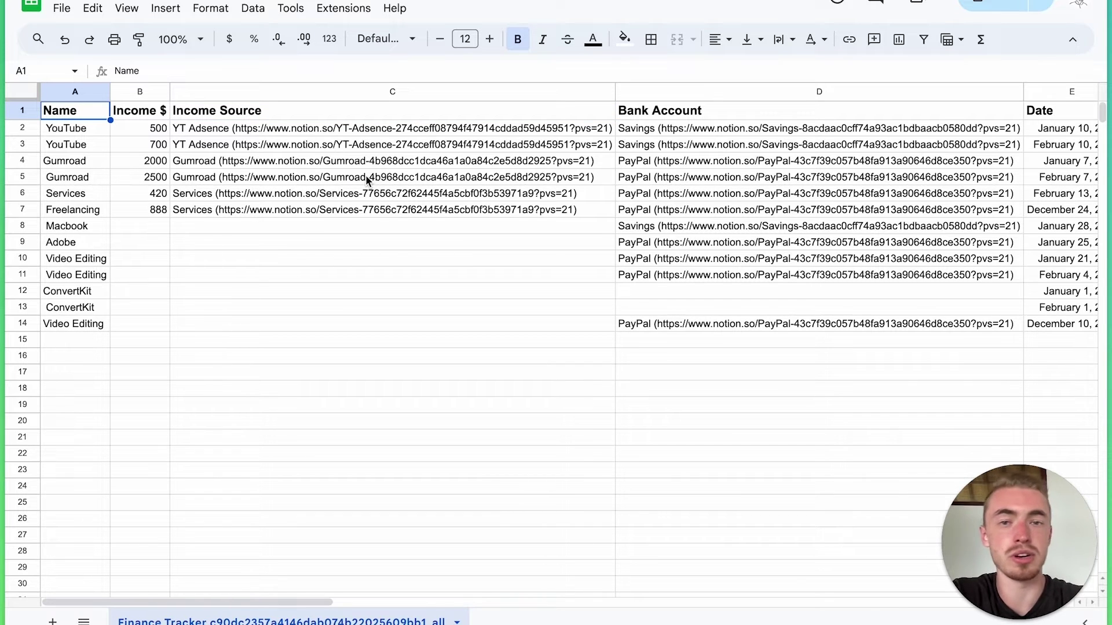
- Download the edited sheet as Comma Separated Values (.csv)
click(62, 8)
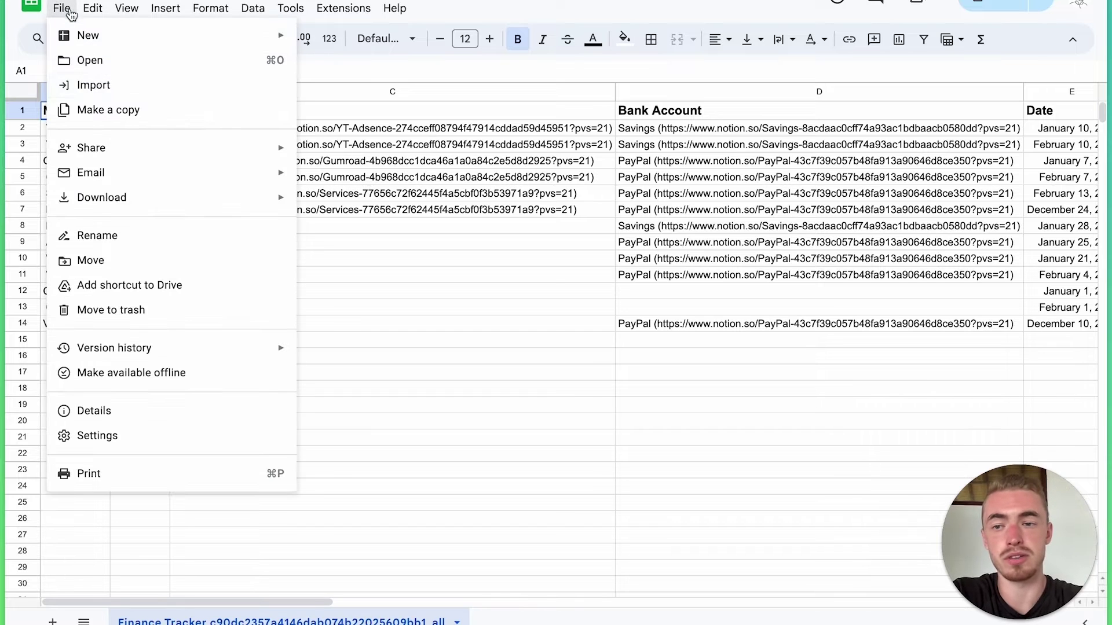
mouse_move(211, 195)
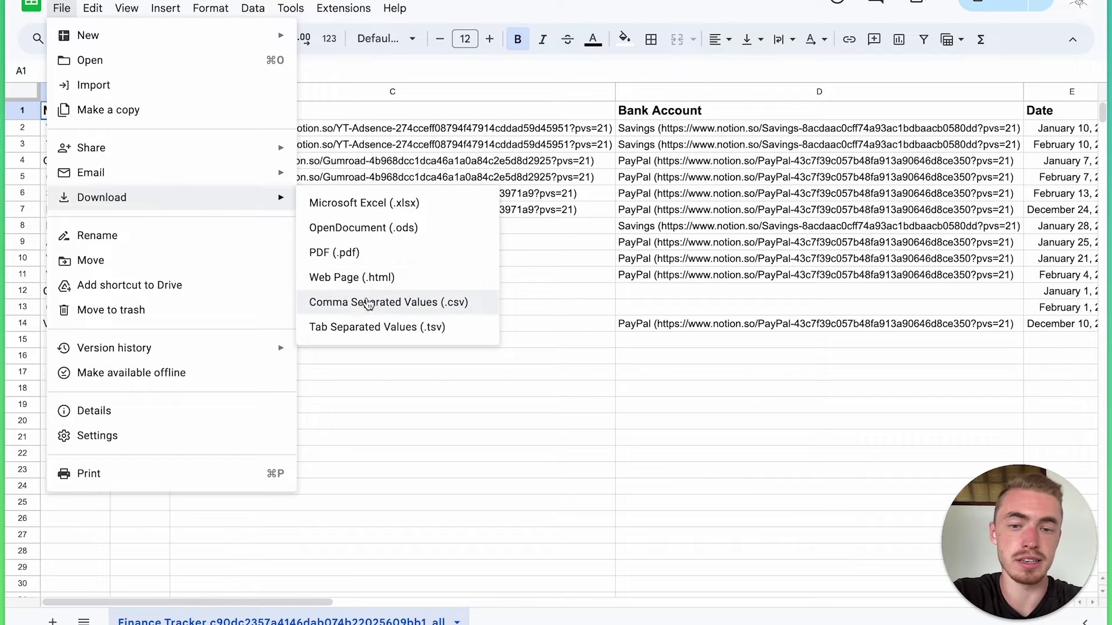
click(398, 304)
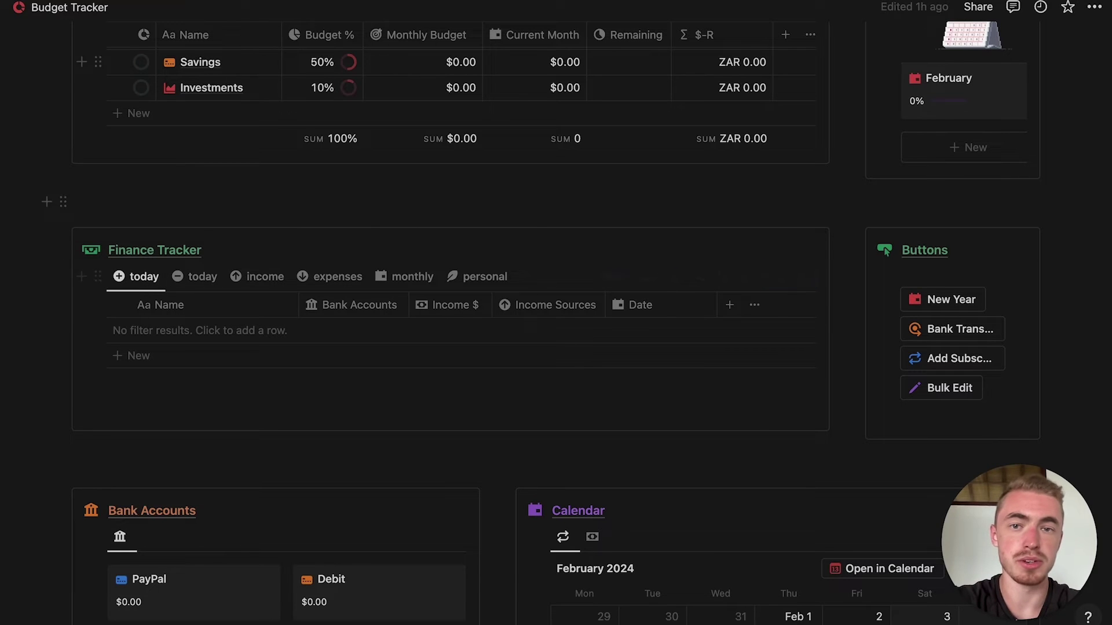
- In the Budget Tracker page in Notion, merge the downloaded Finance Tracker all.csv file into the Finance Tracker database
click(97, 277)
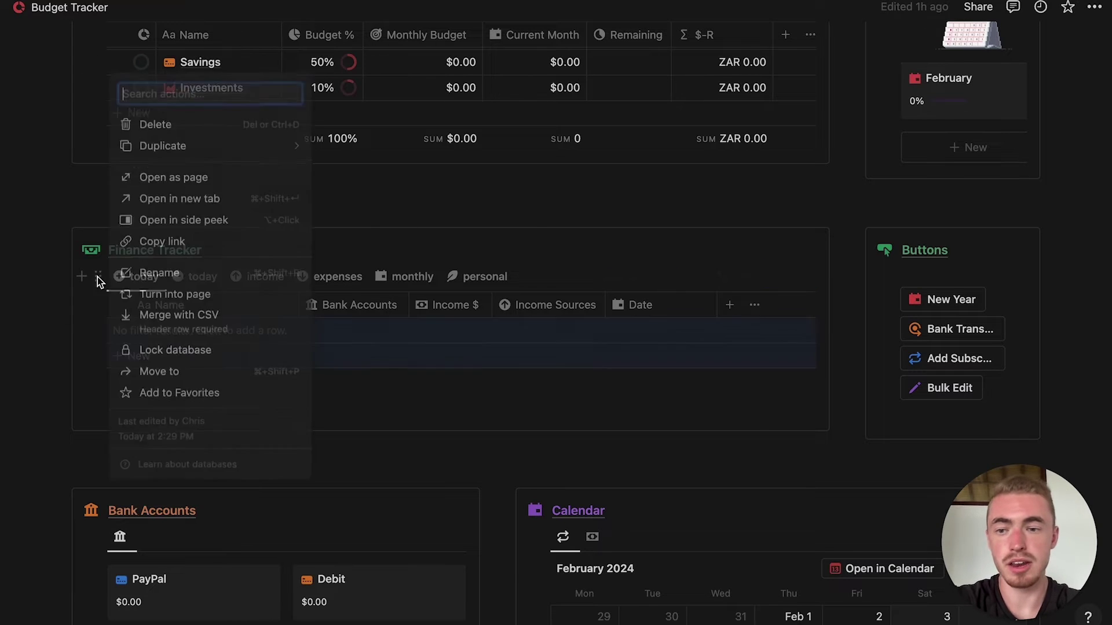
click(203, 322)
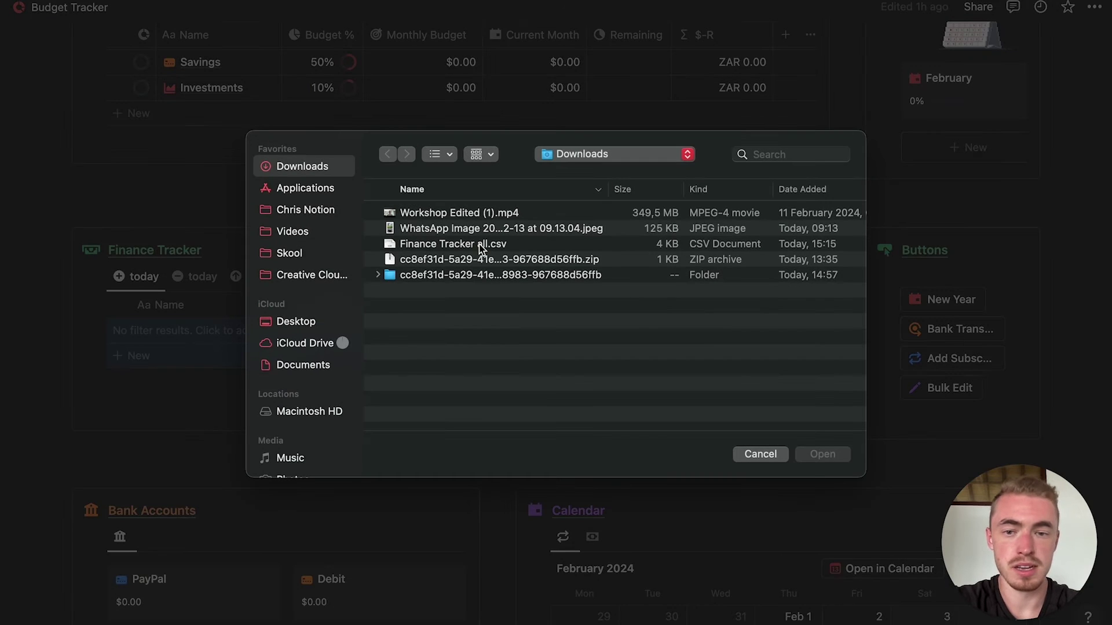
click(481, 247)
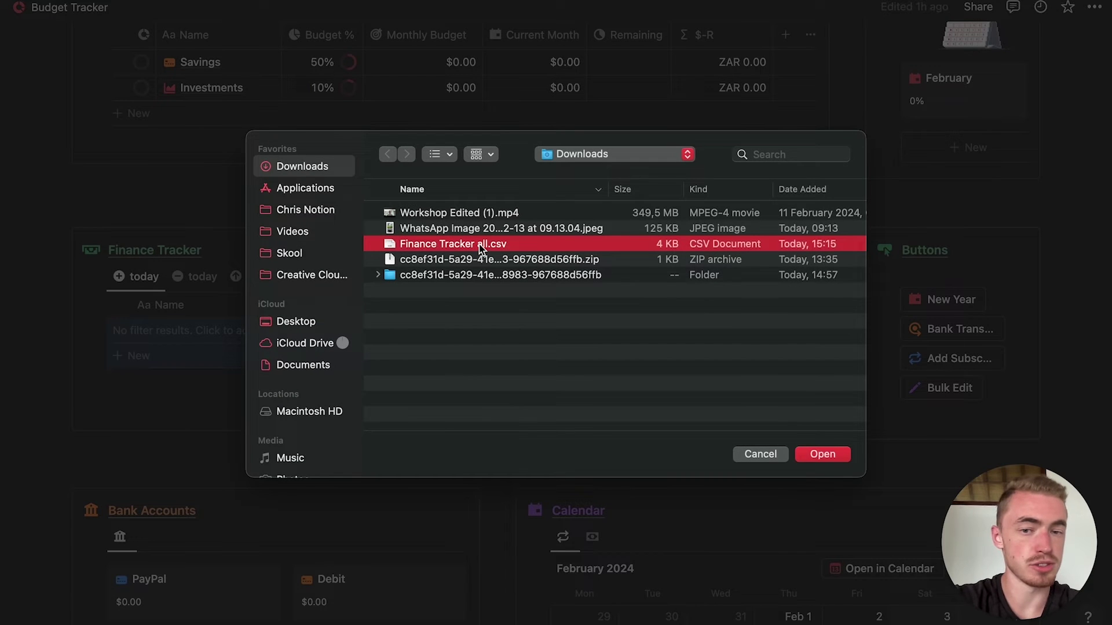
click(821, 454)
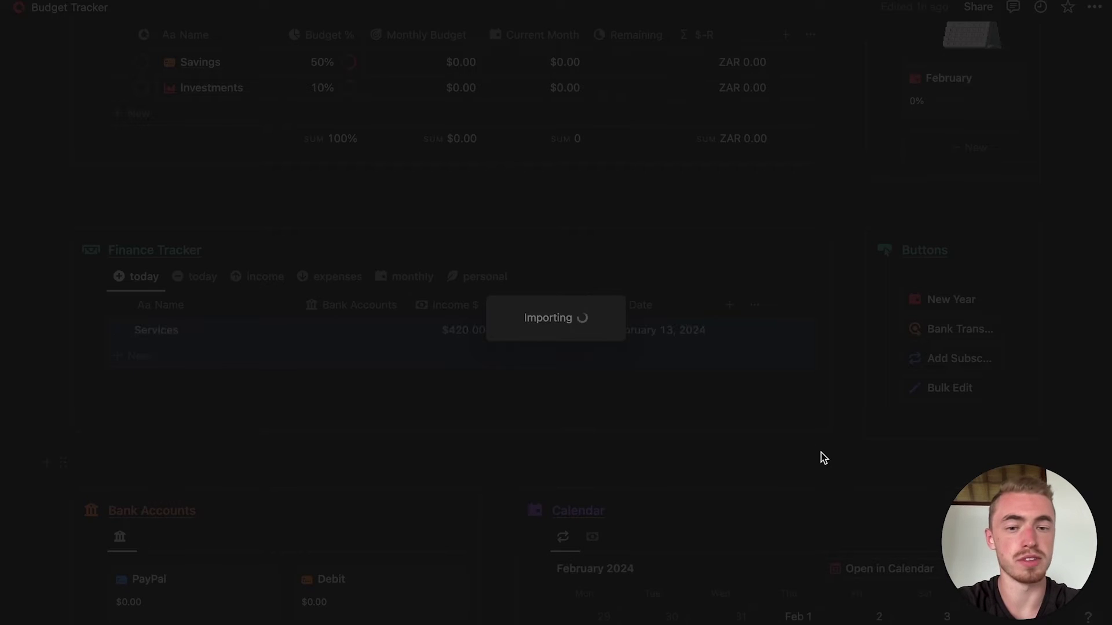
- Show the Finance Tracker's monthly view and check the imported records for each month
scroll(521, 394, down, 1)
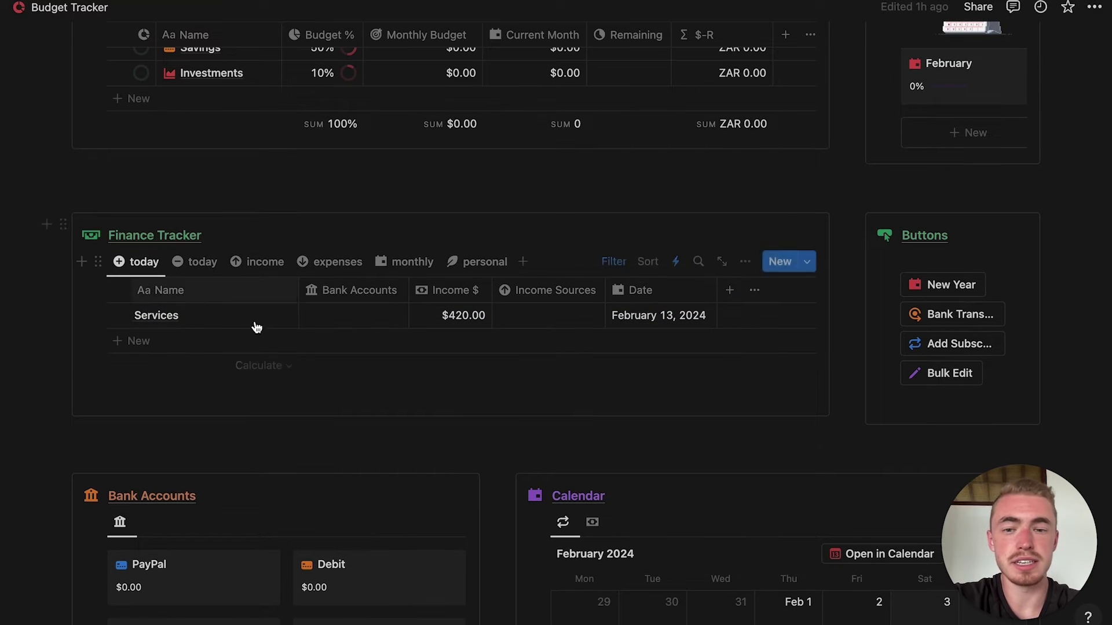
click(406, 261)
scroll(315, 453, down, 5)
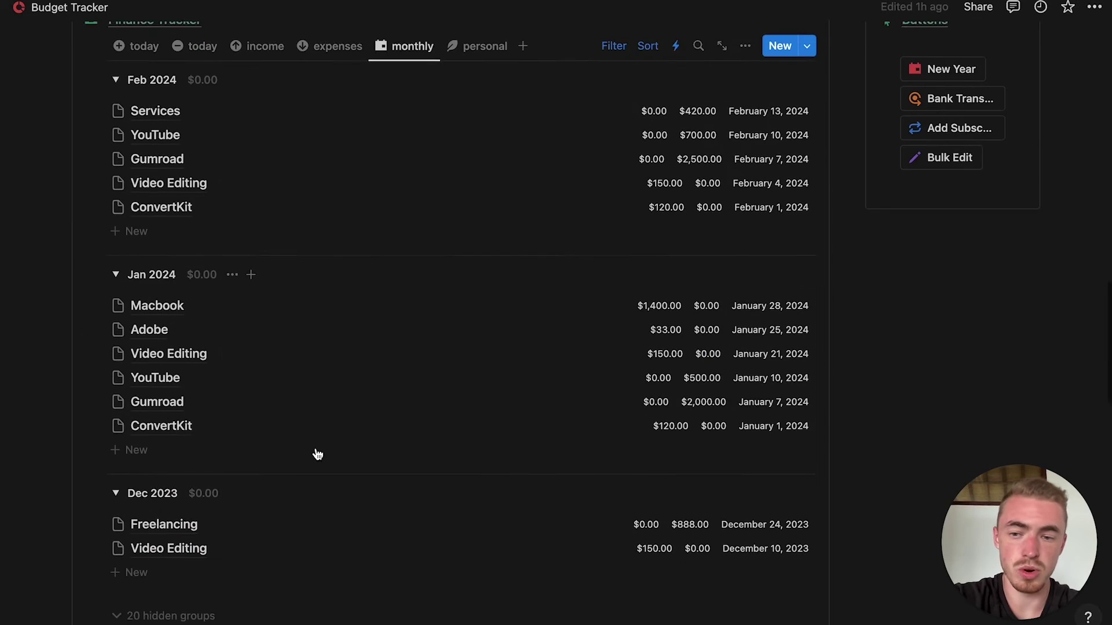
- Open the Services record under Feb 2024 and review its bank account, income source and expense source properties
scroll(316, 452, up, 4)
scroll(317, 453, up, 3)
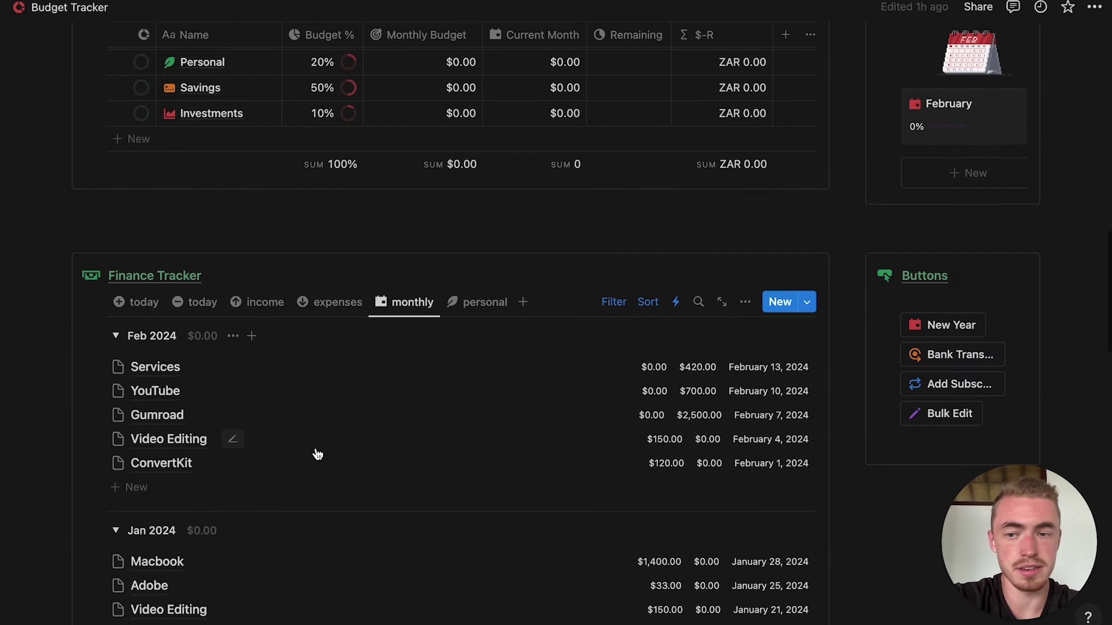
click(599, 370)
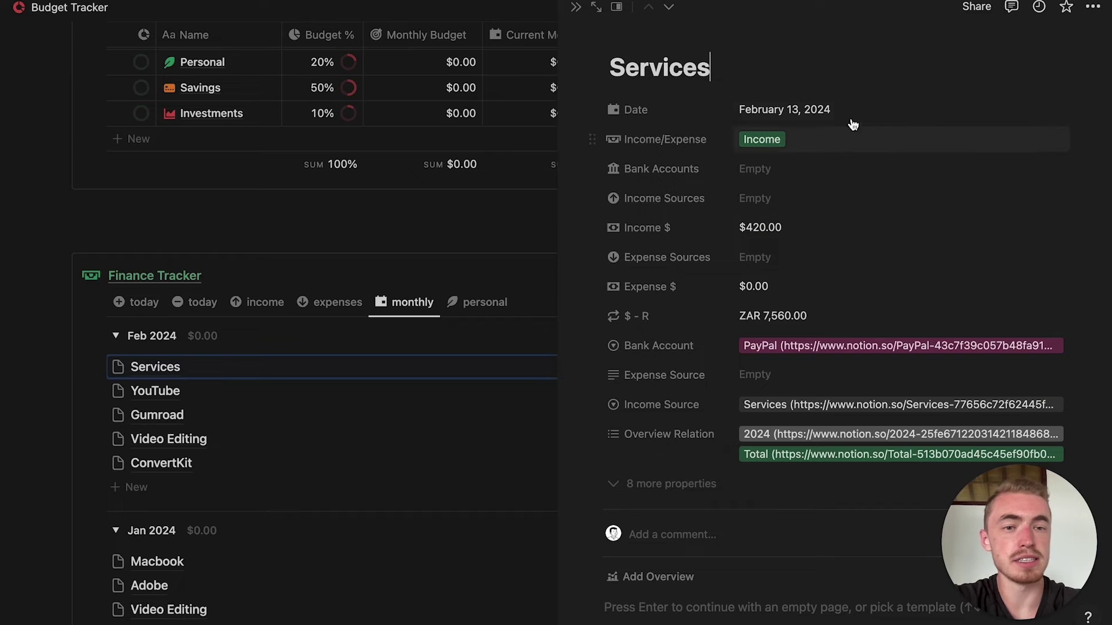
click(771, 145)
click(715, 151)
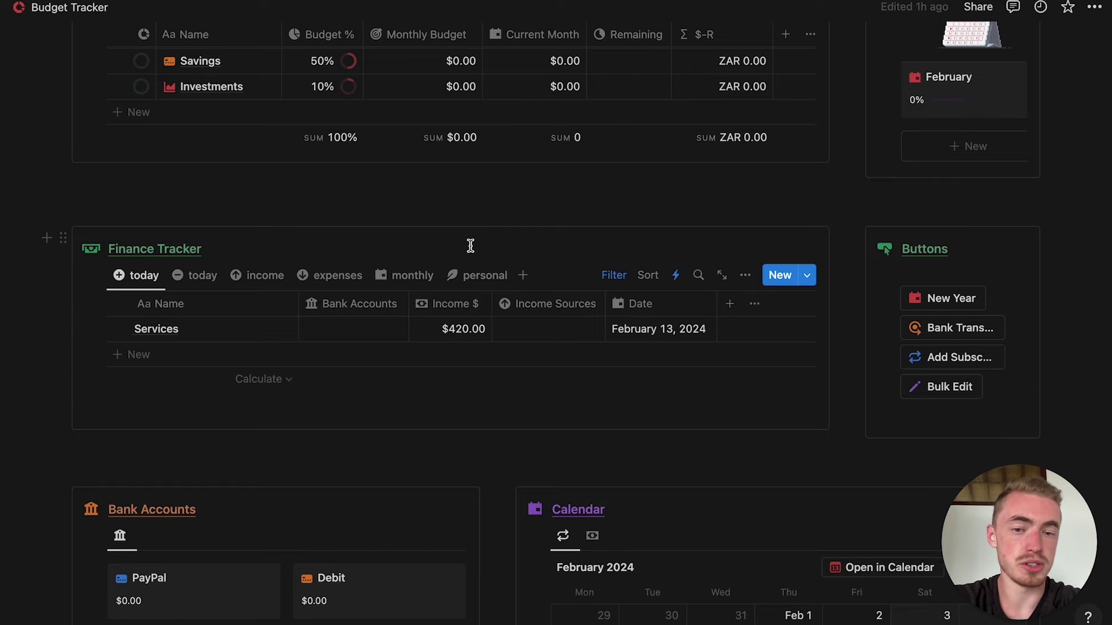
- Add a new table view to the Finance Tracker database
click(523, 276)
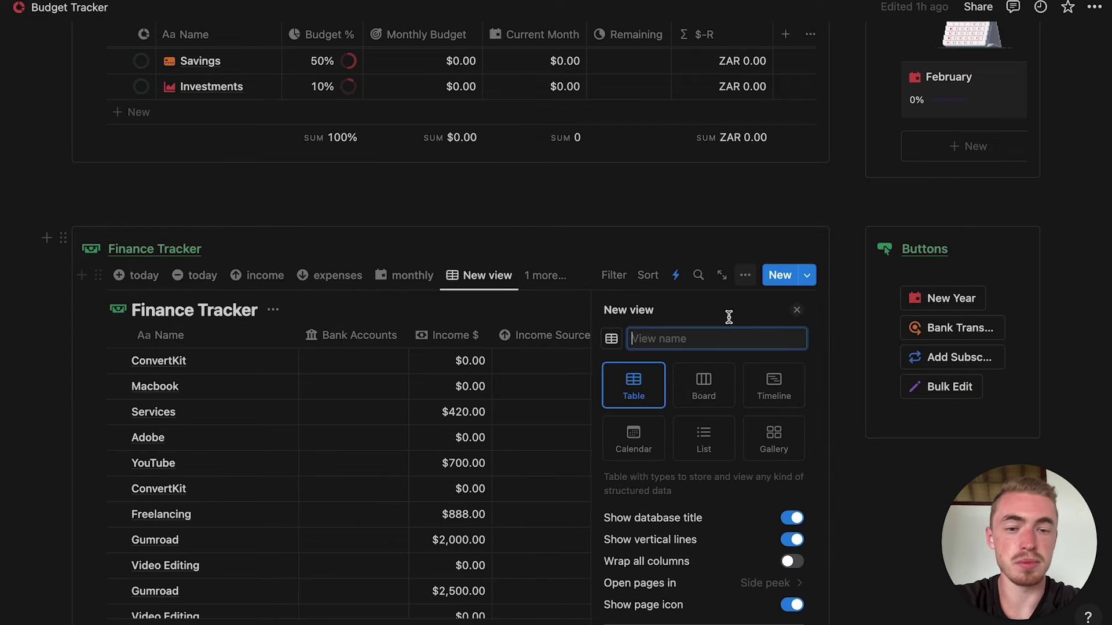
click(793, 313)
scroll(747, 249, down, 1)
- Hide all properties in the new table view except Name, Bank Accounts and Bank Account
click(745, 238)
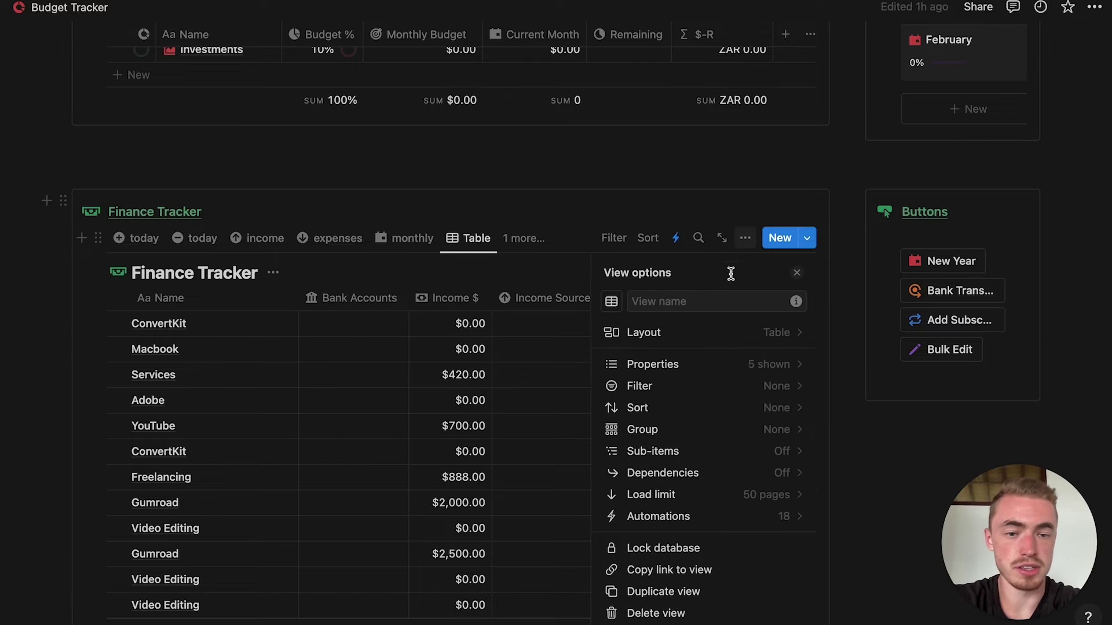
click(670, 366)
click(791, 334)
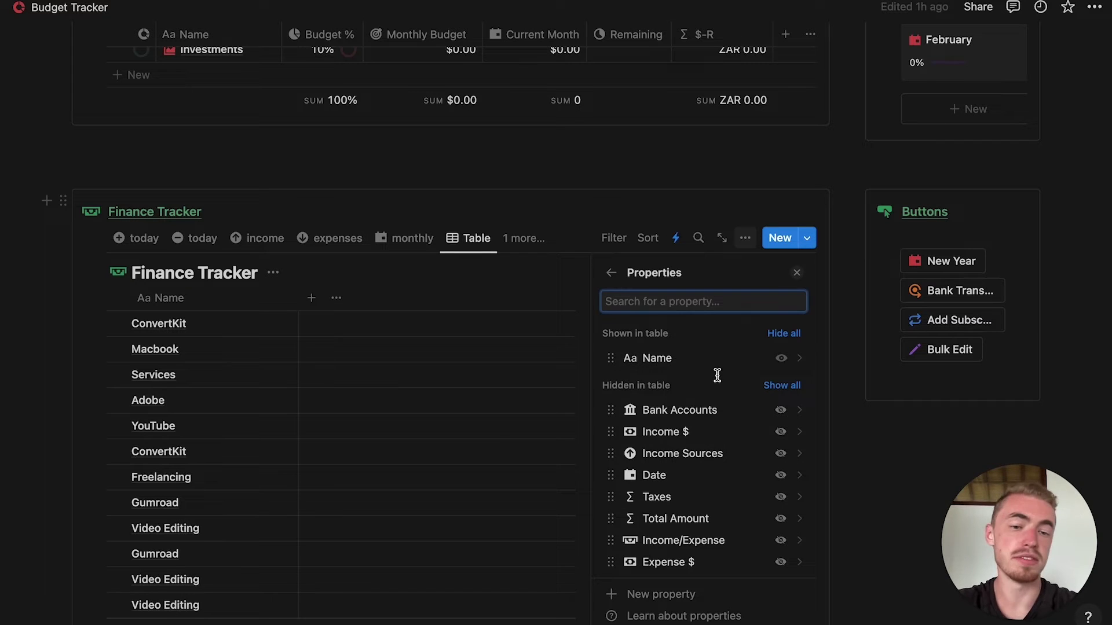
click(780, 411)
text(b)
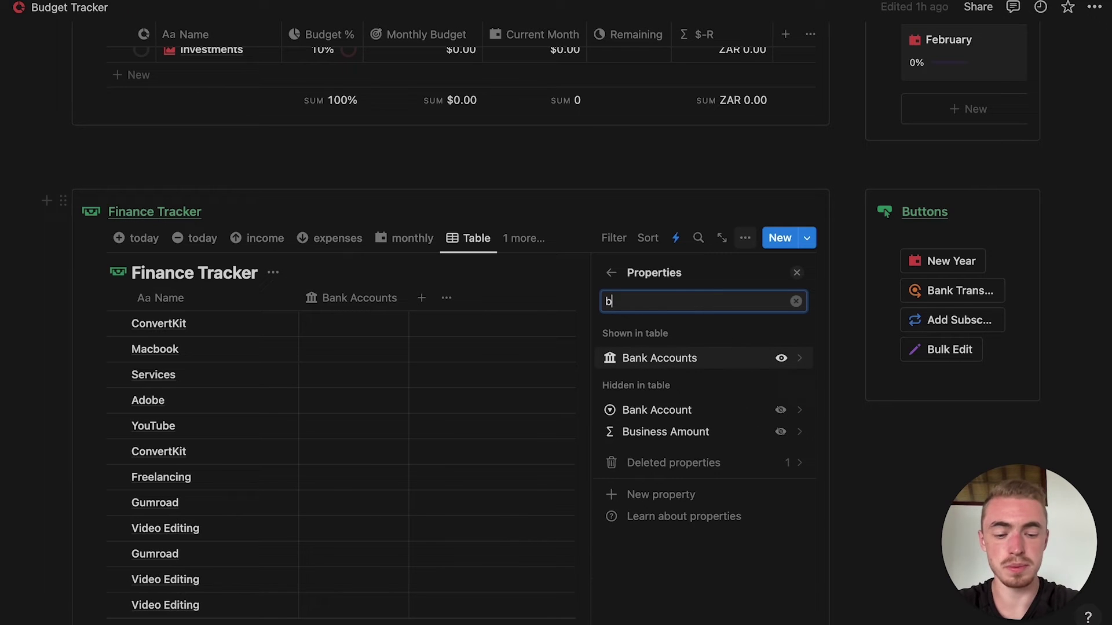
text(ank)
click(781, 411)
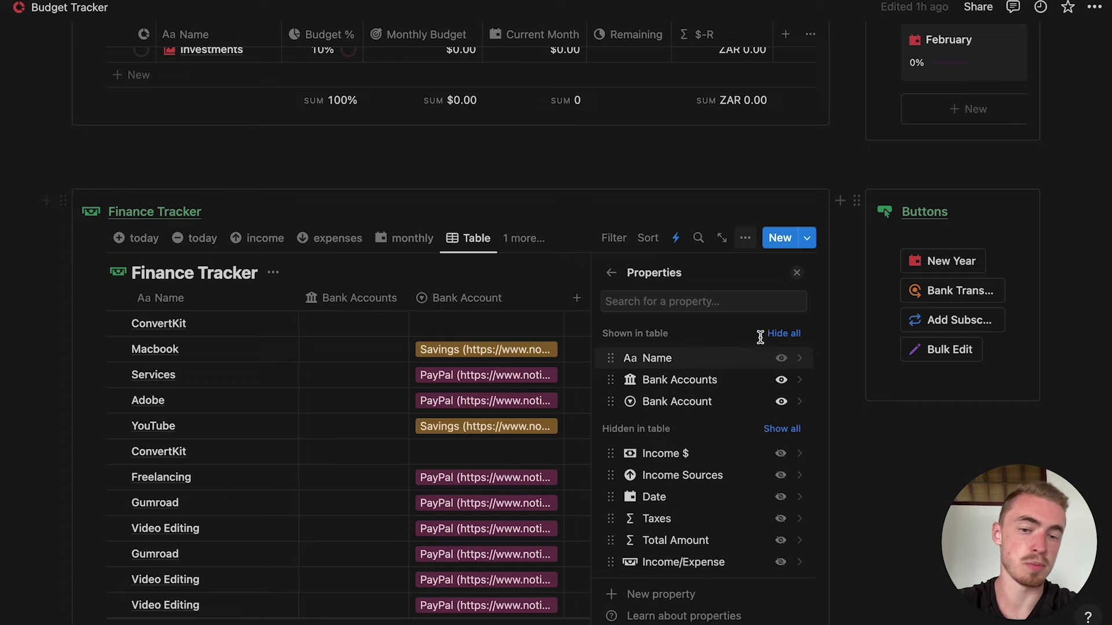
click(796, 274)
- Link the Macbook record to the Savings page in the Bank Accounts column
scroll(540, 218, down, 2)
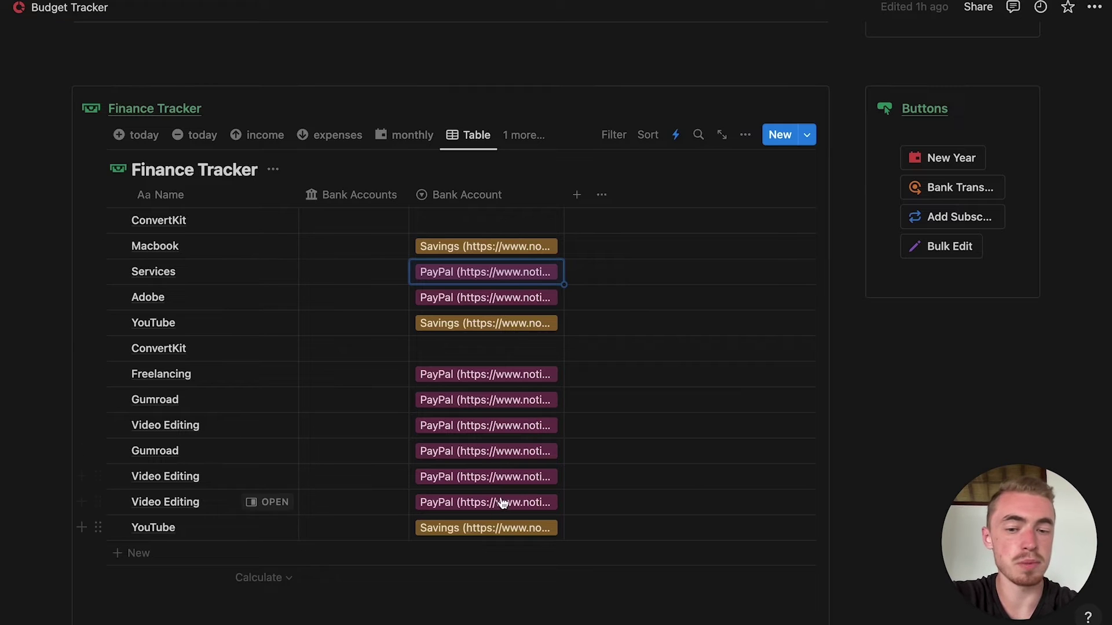
click(489, 365)
key(Escape)
key(Escape)
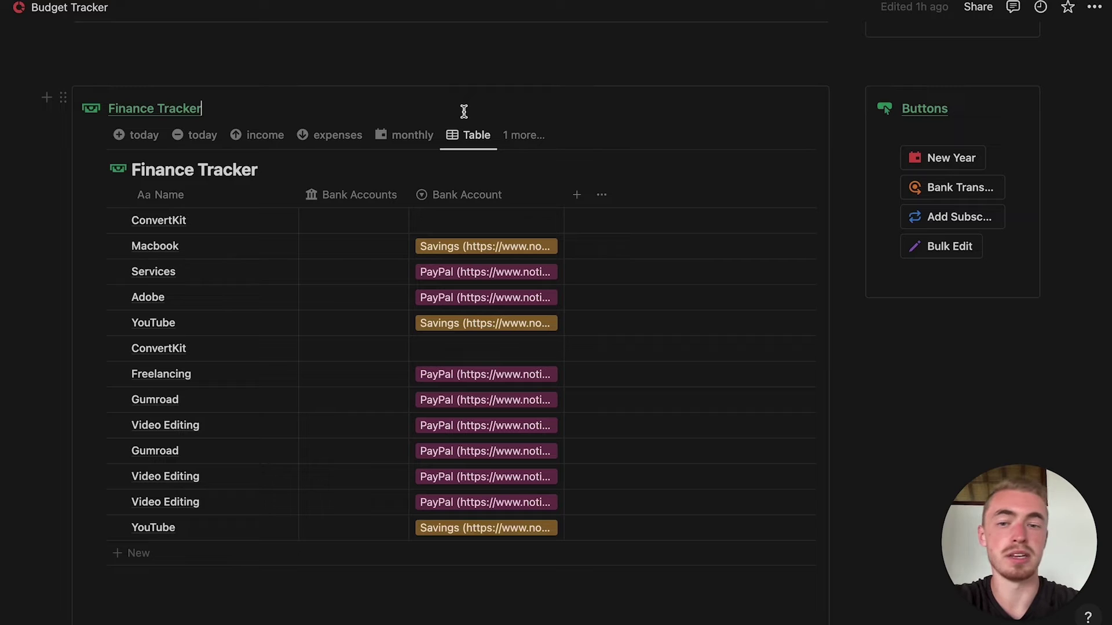
click(373, 256)
click(342, 298)
key(Escape)
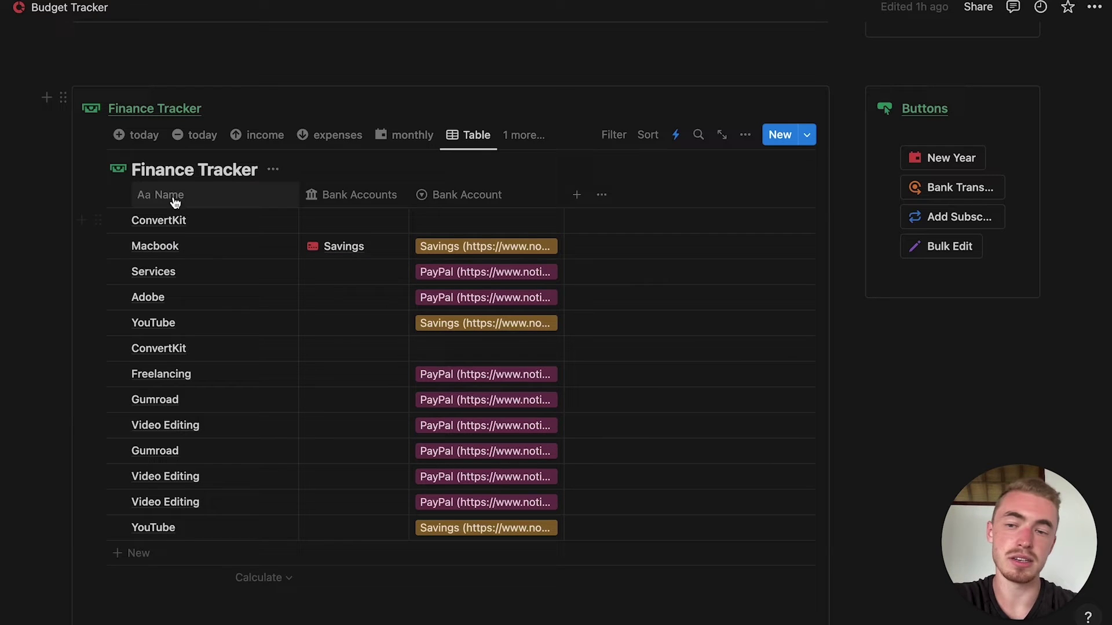
- Select all Finance Tracker records and try to set their Bank Accounts relation to Savings in bulk
click(117, 194)
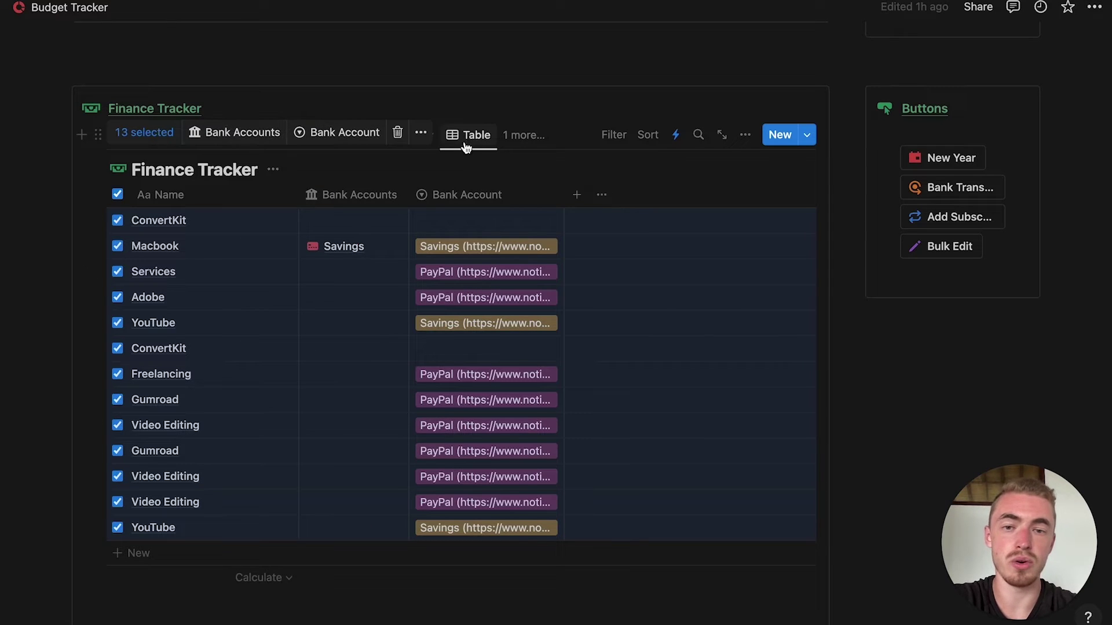
click(421, 134)
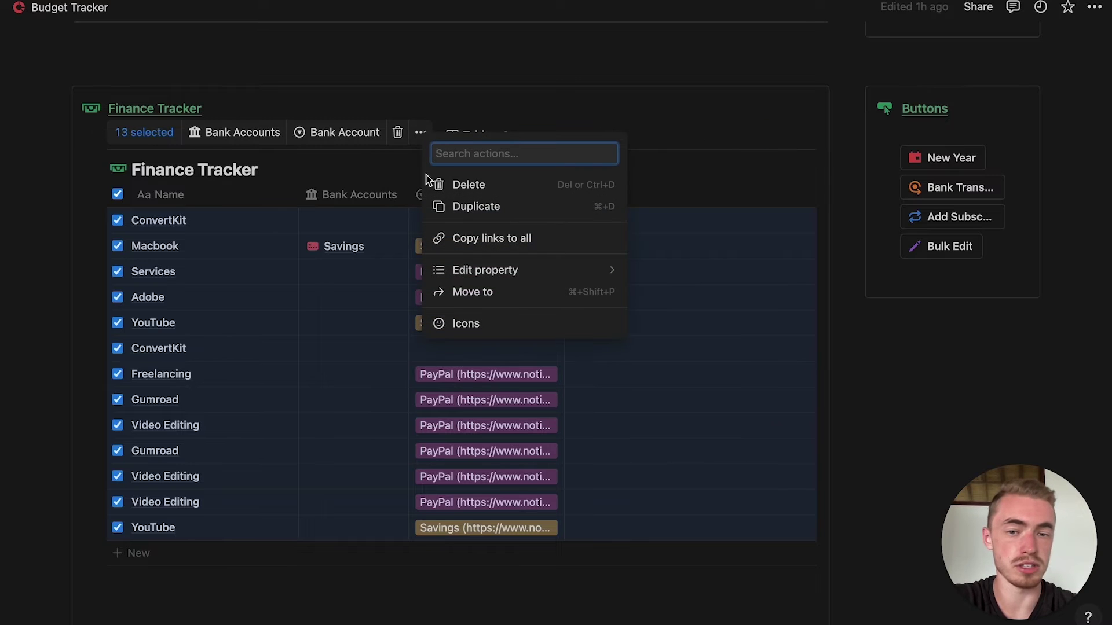
mouse_move(477, 273)
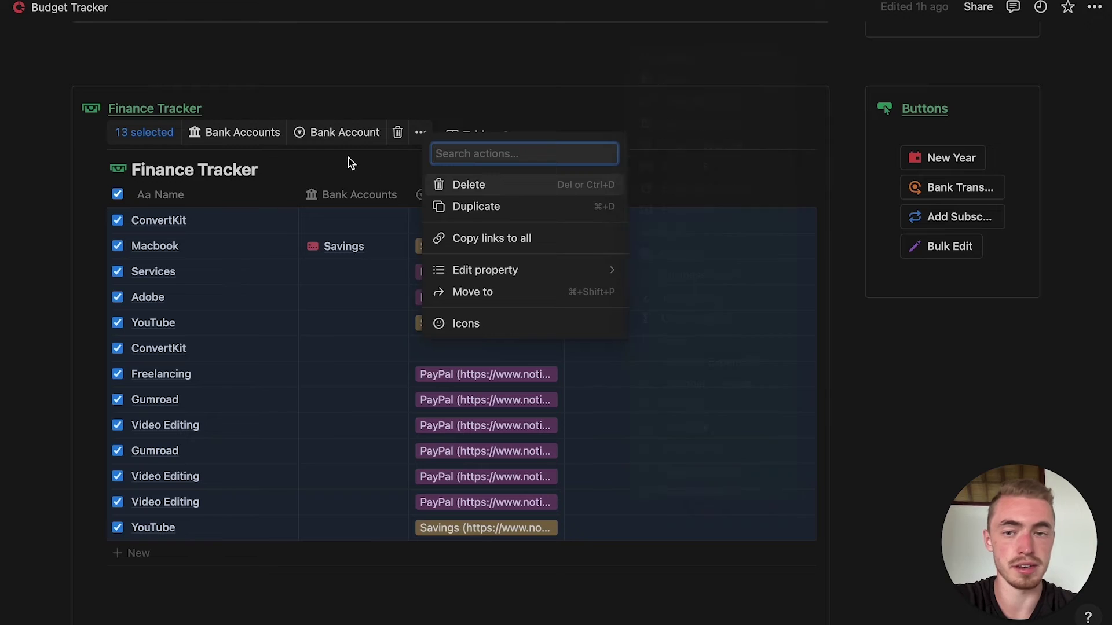
key(Escape)
click(234, 133)
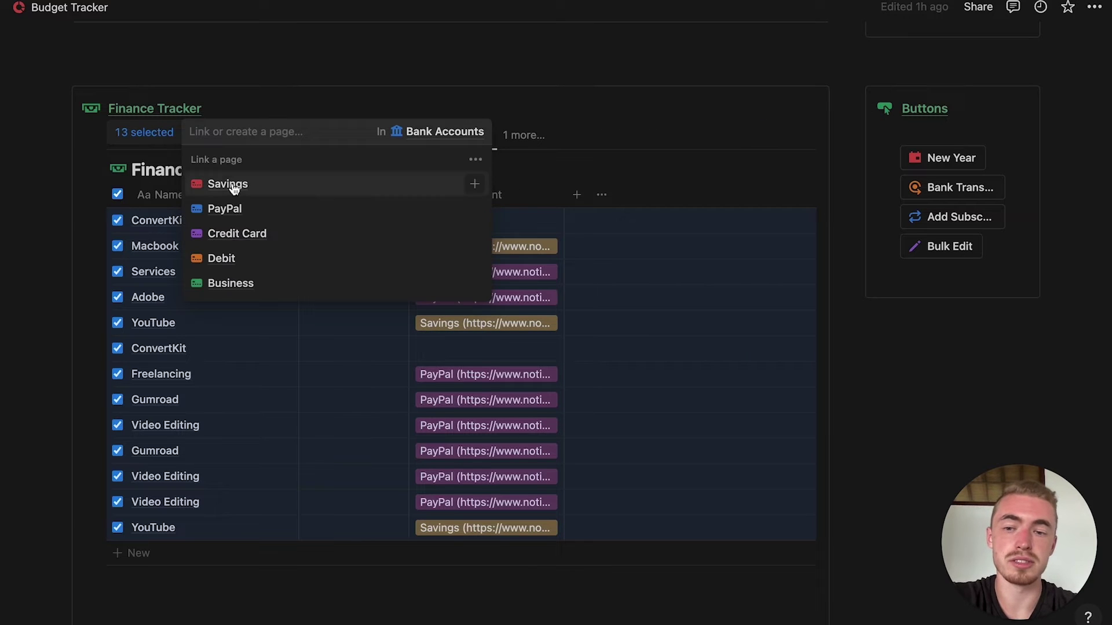
click(227, 183)
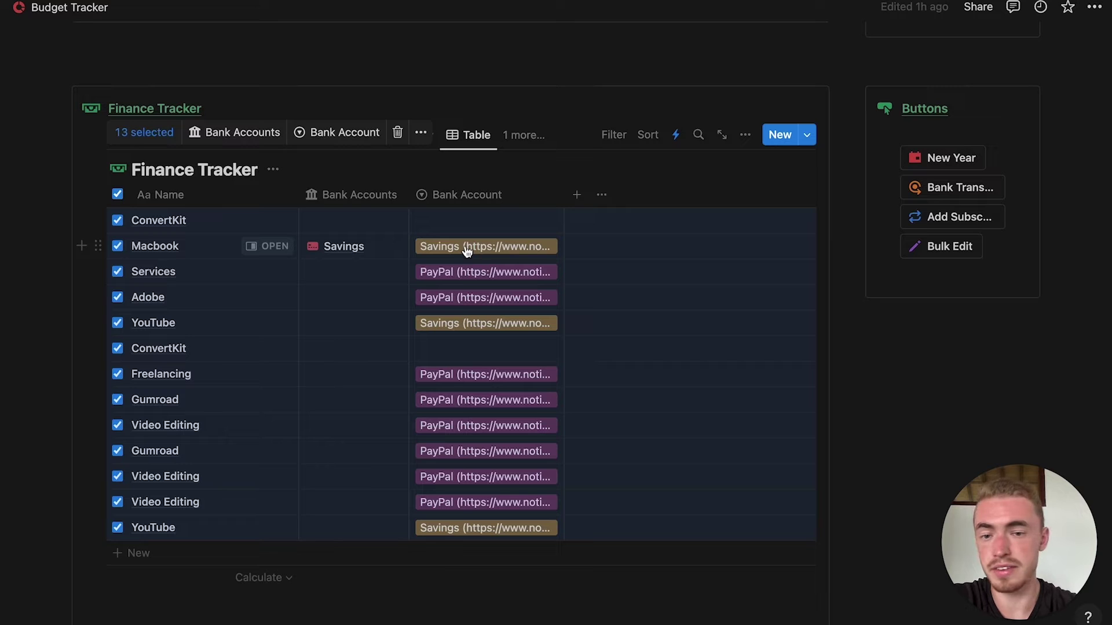
- Filter the table to records whose Bank Account is the imported PayPal option
click(611, 135)
click(603, 244)
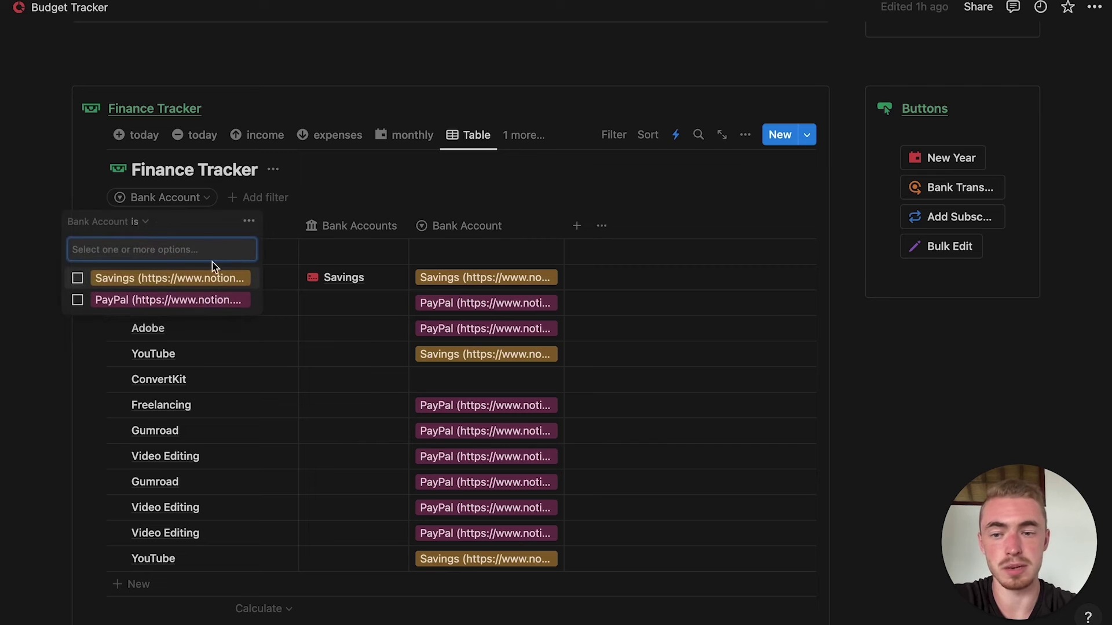
click(177, 300)
click(611, 141)
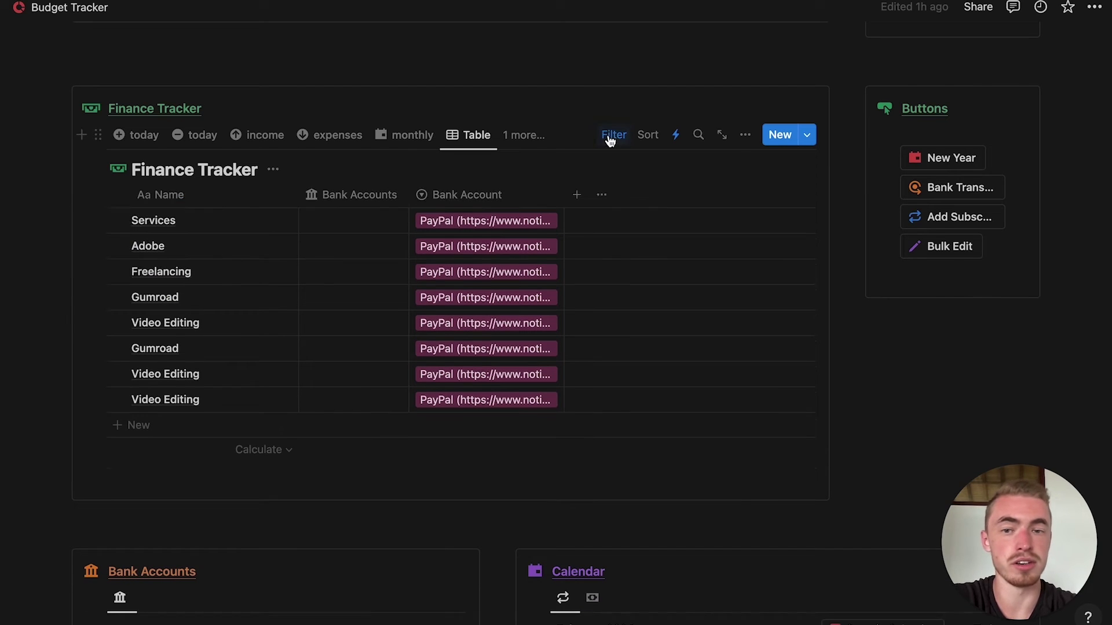
- Select all the filtered records and try to set their Bank Accounts relation to PayPal in bulk
click(118, 196)
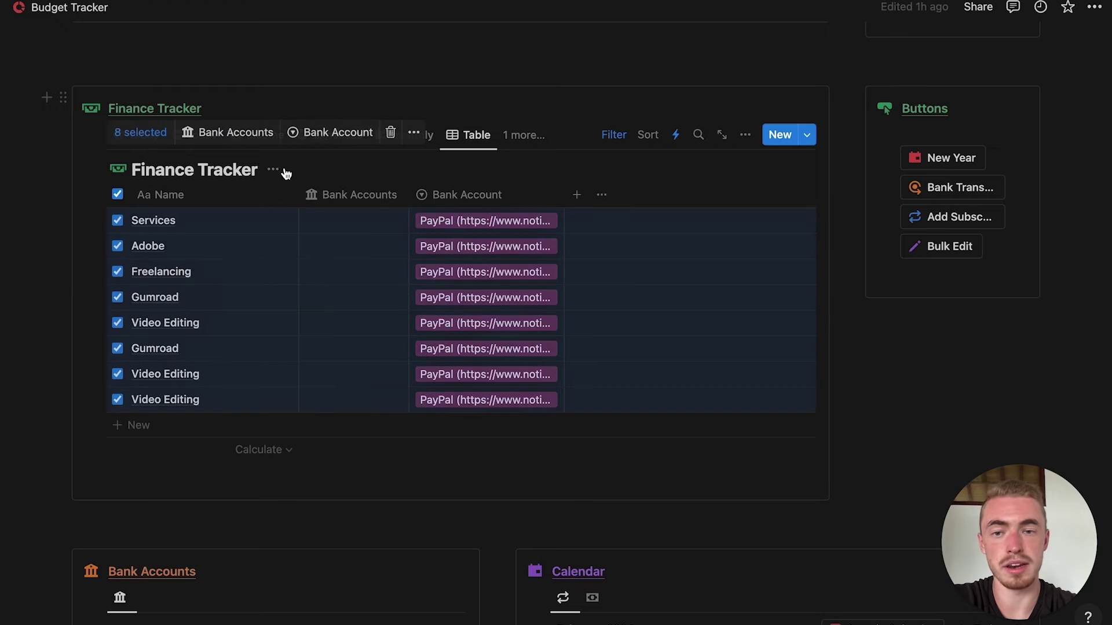
click(258, 134)
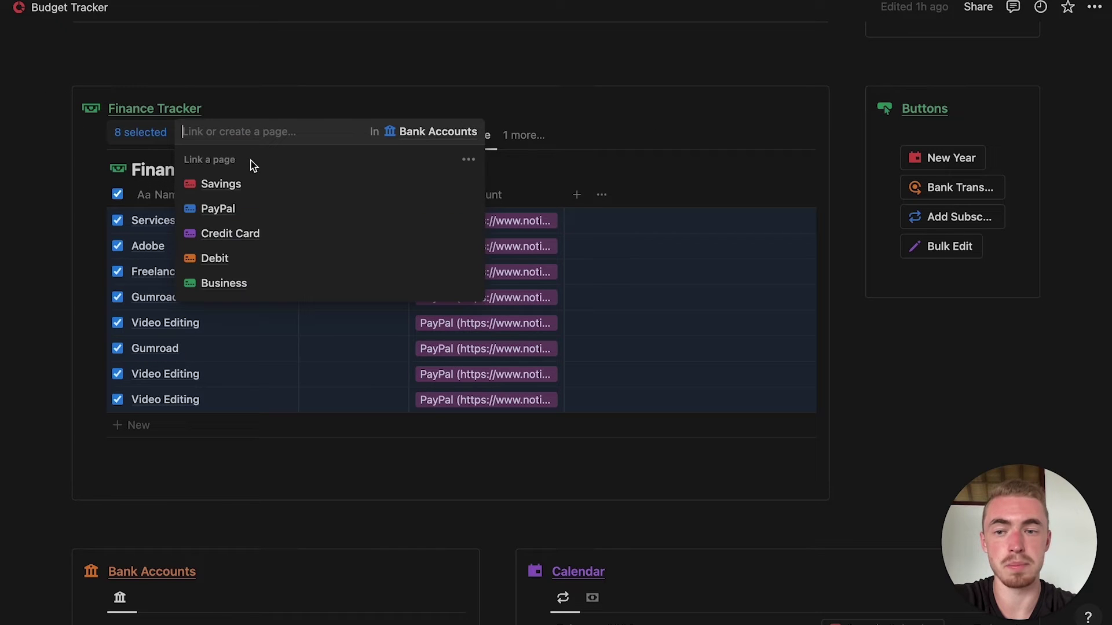
click(218, 208)
click(530, 239)
key(Escape)
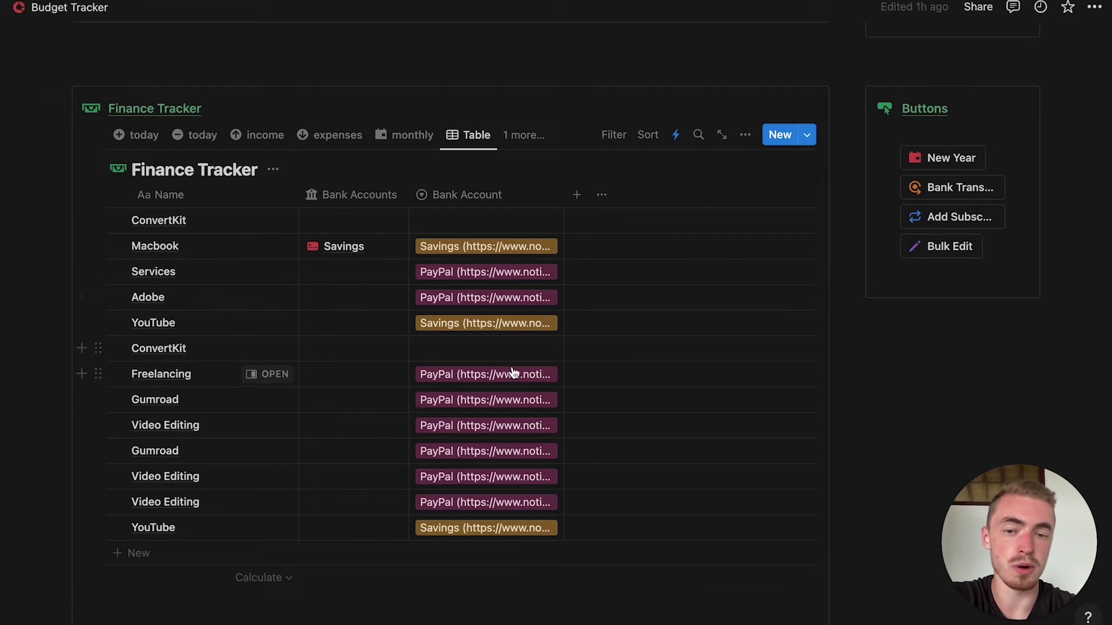
- Insert a new button block below the Buttons section and name it Bulk Edit
click(936, 246)
text(/but)
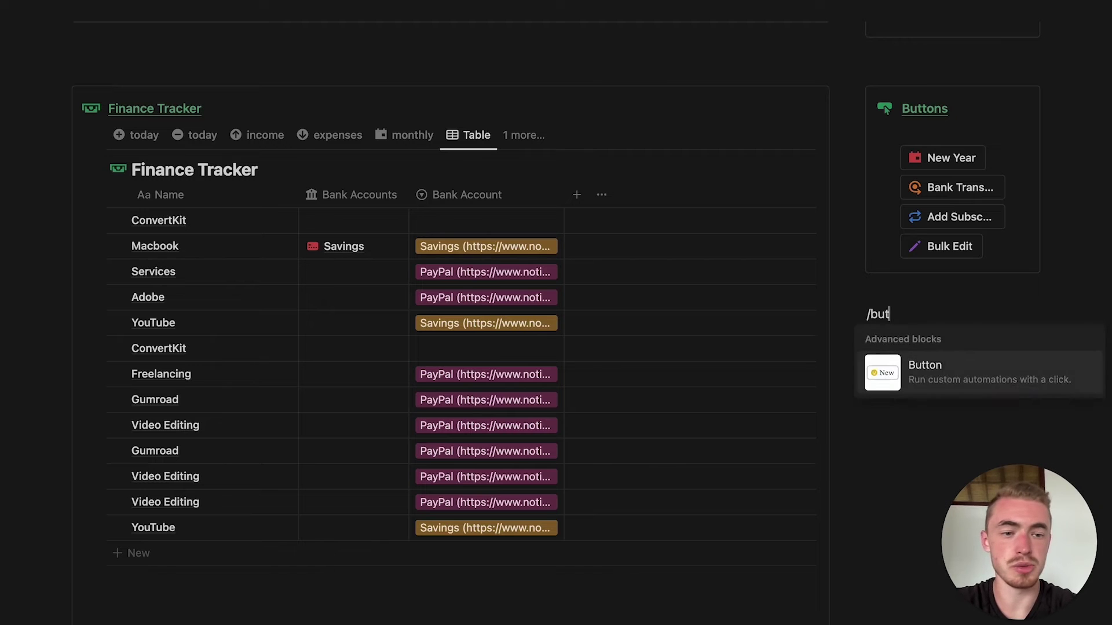
key(Return)
click(844, 351)
text(Bulk Edit)
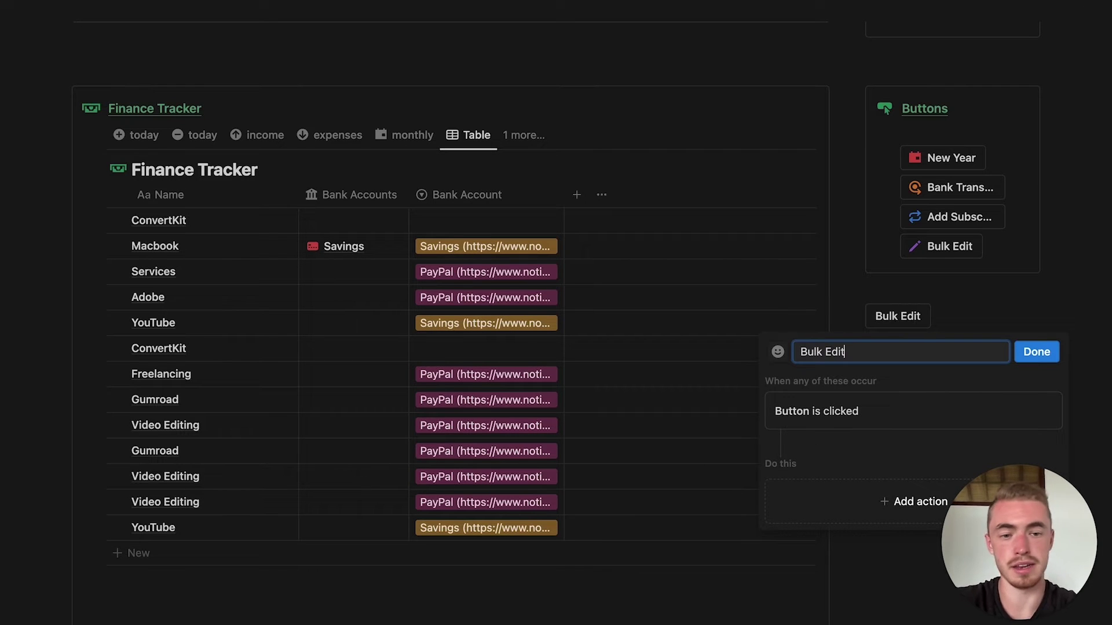
- Give the Bulk Edit button an action that edits pages in the Budget Tracker's Finance Tracker database
scroll(928, 335, down, 3)
click(866, 376)
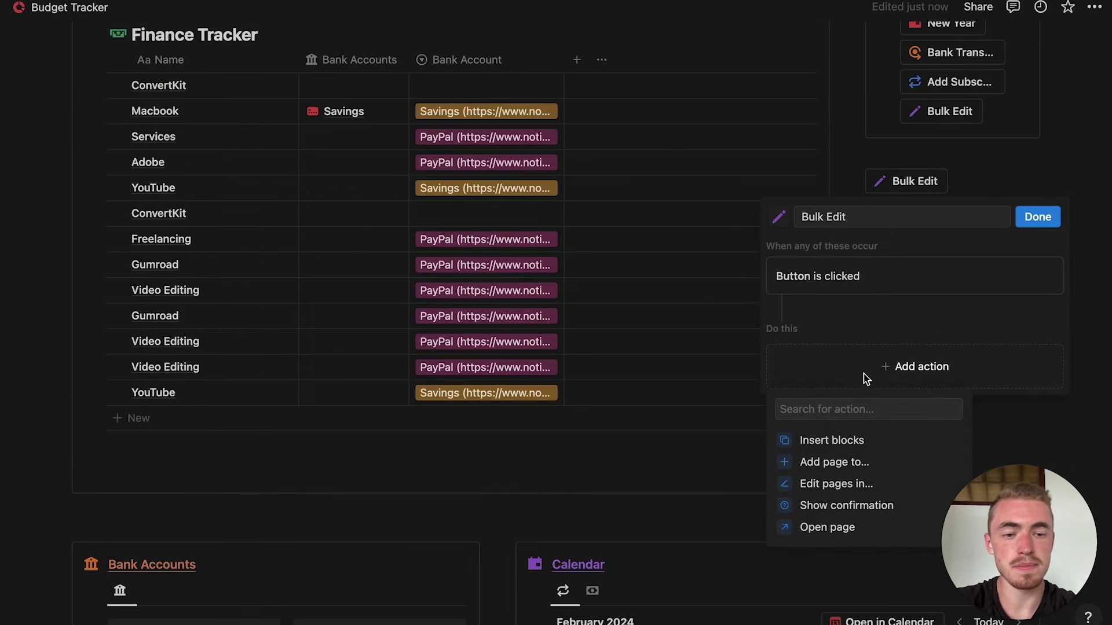
click(792, 485)
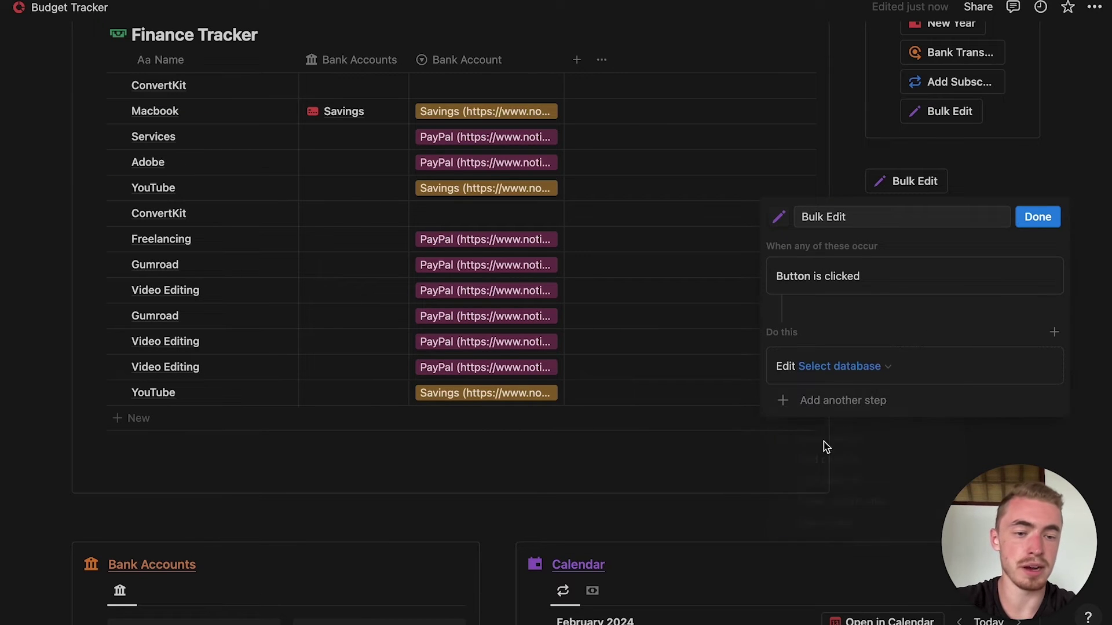
click(870, 365)
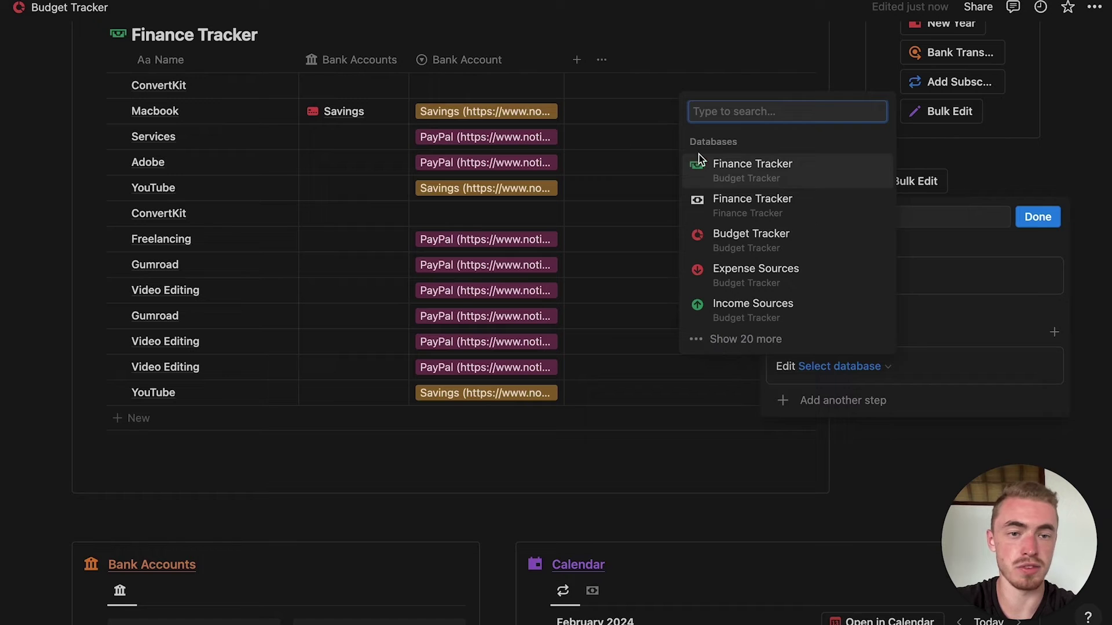
click(730, 172)
- Restrict the button's edit action to pages where Bank Account is the imported PayPal option
click(818, 368)
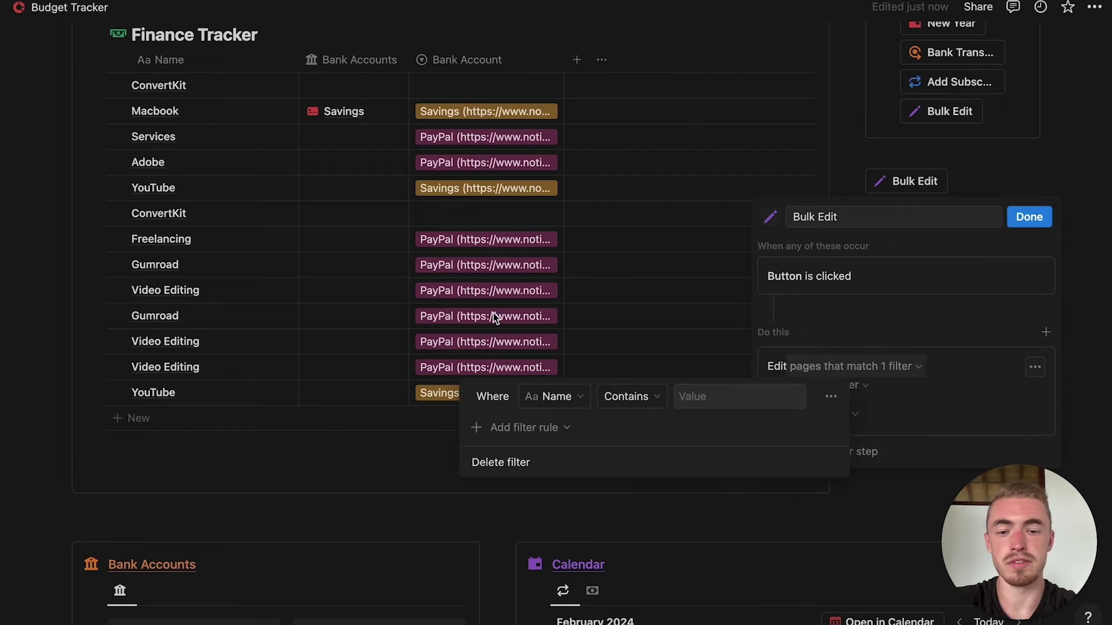
click(558, 404)
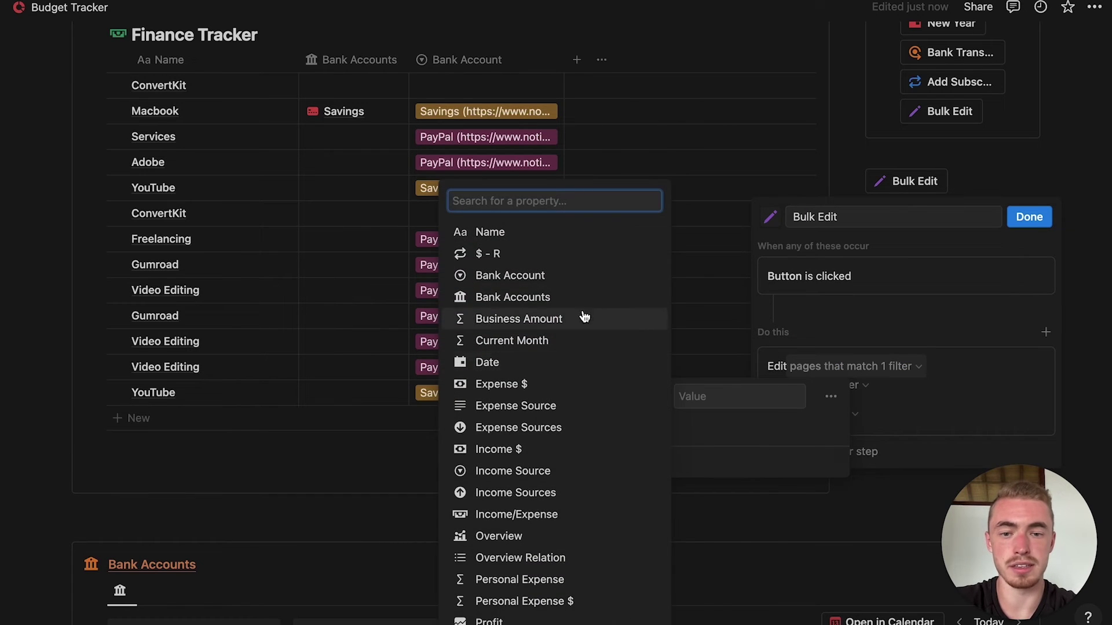
click(595, 281)
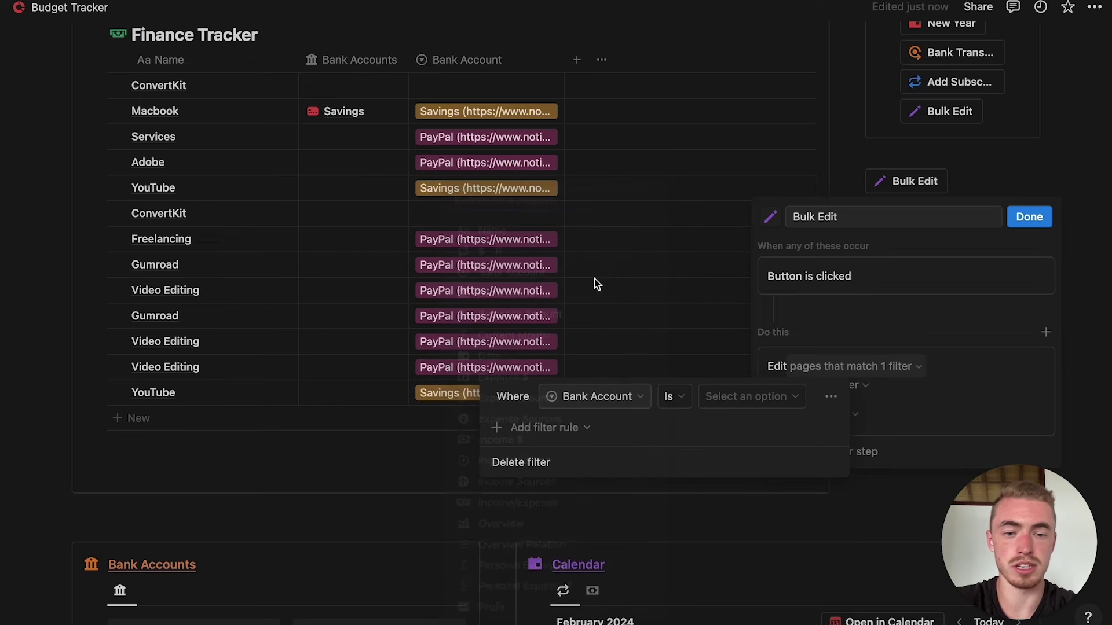
click(721, 398)
click(707, 483)
key(Escape)
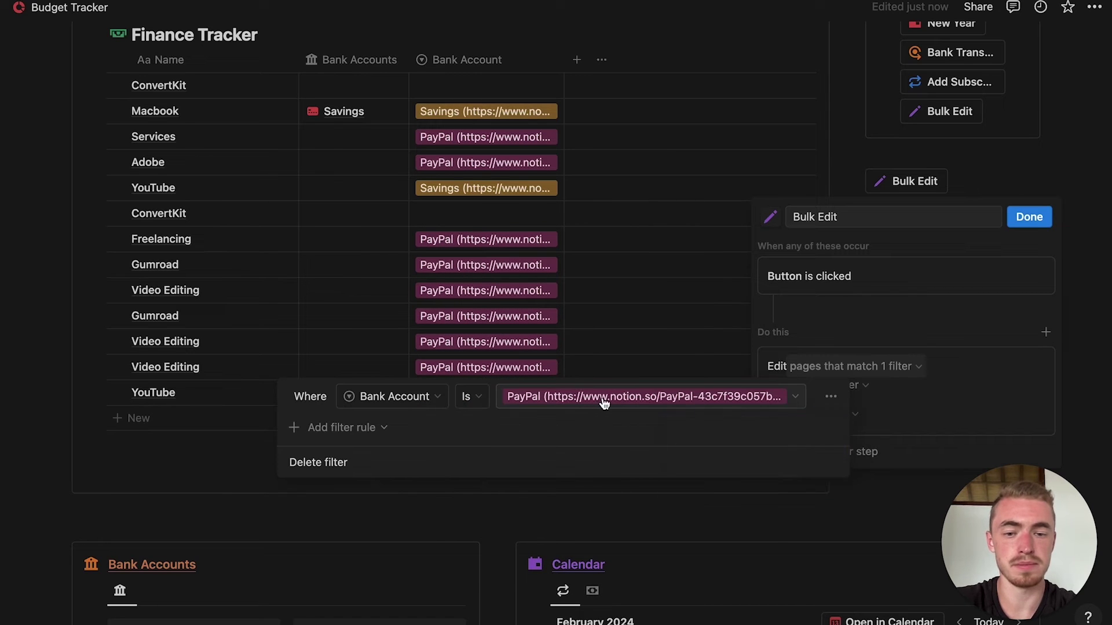
click(819, 342)
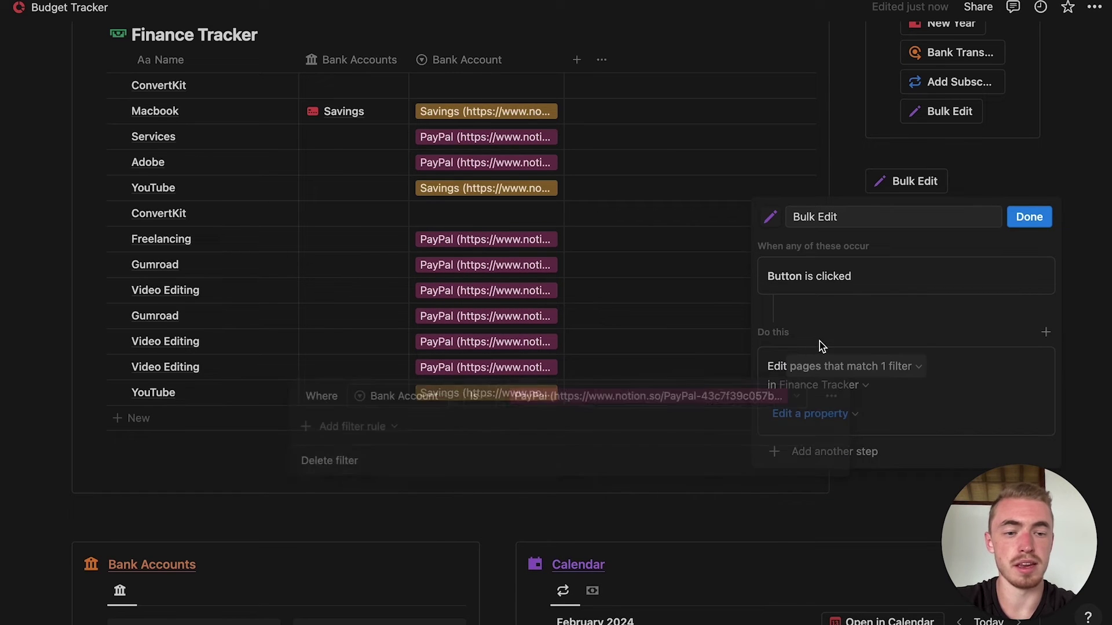
- Make the button's action replace the Bank Accounts property with PayPal, and recheck its page filter
click(790, 414)
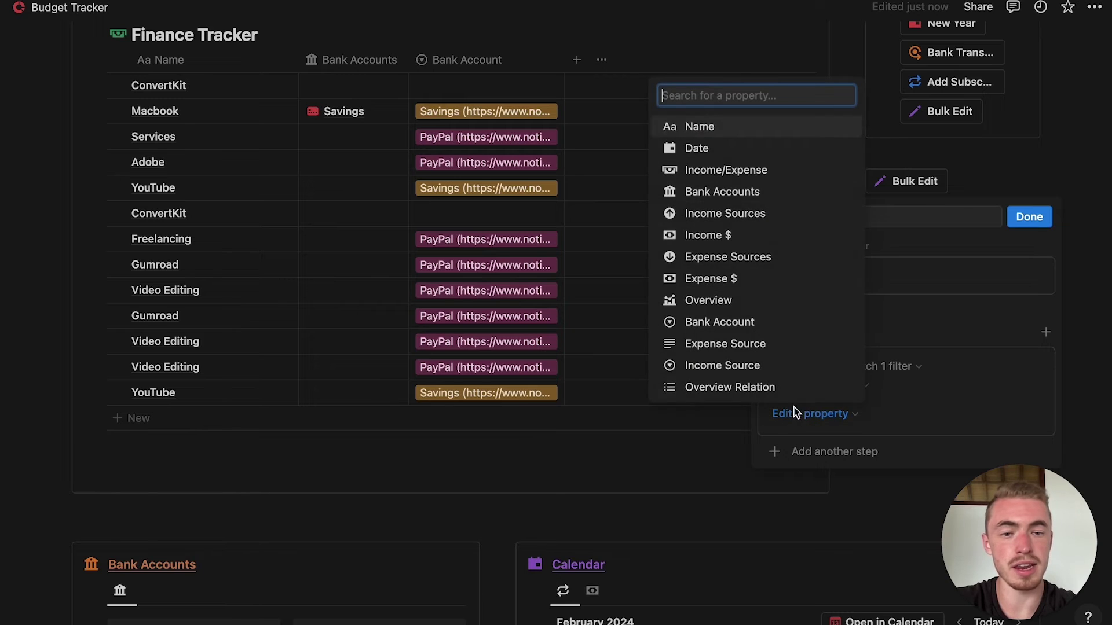
click(775, 195)
click(876, 439)
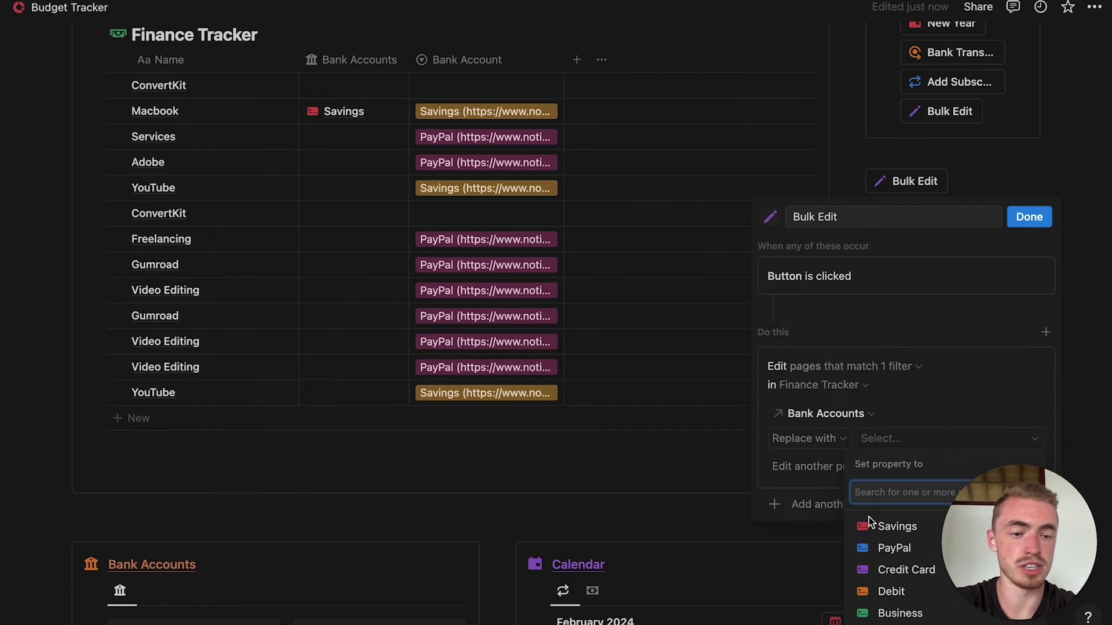
click(892, 548)
click(880, 315)
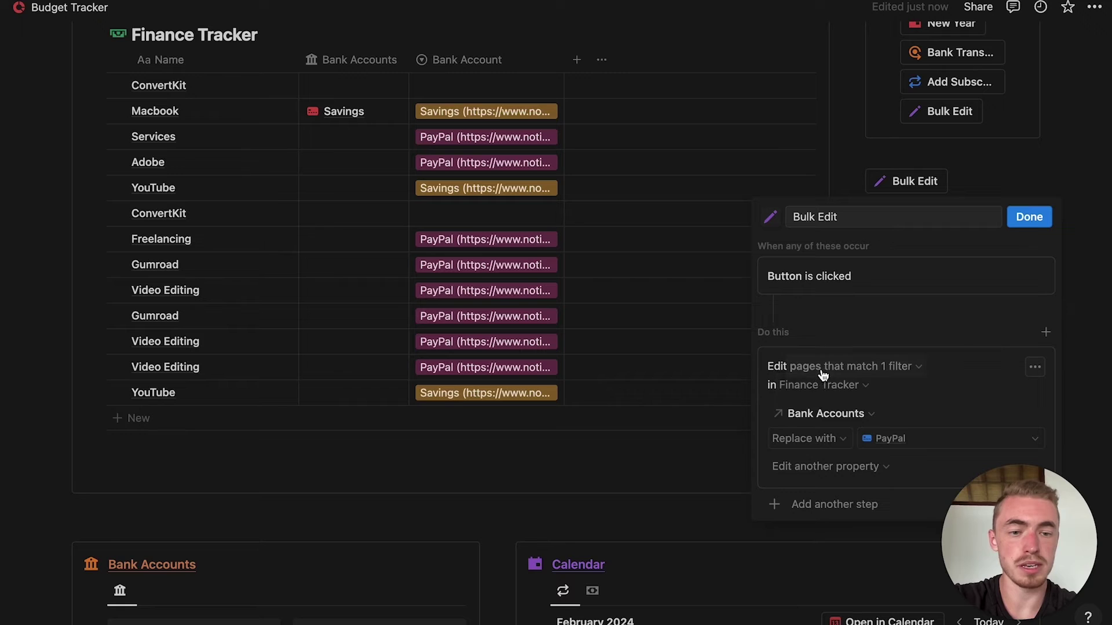
click(789, 368)
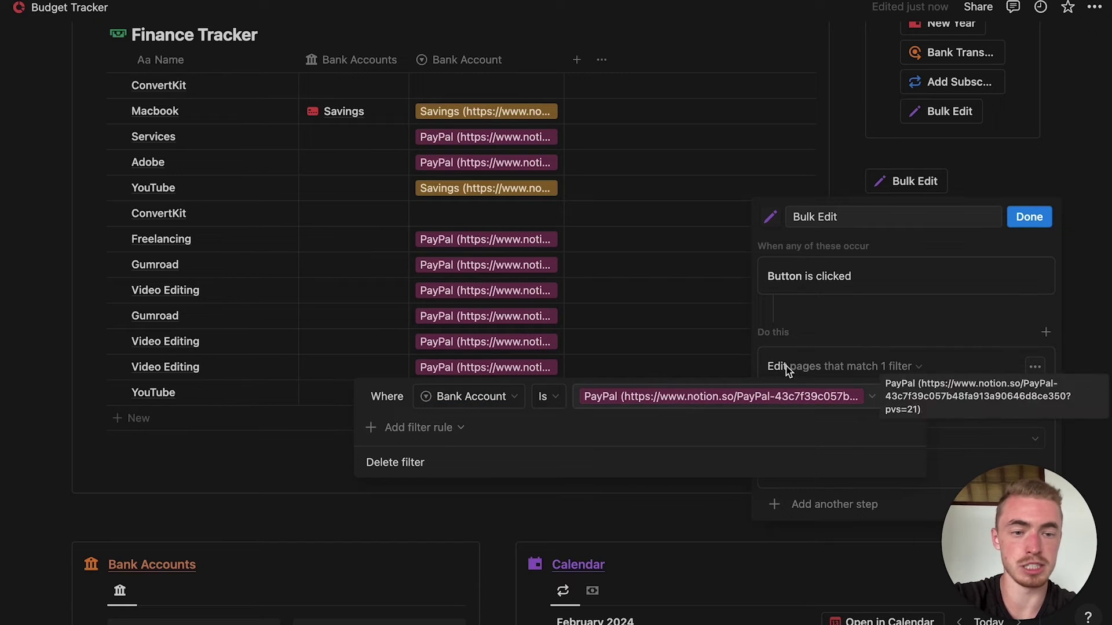
- Save the Bulk Edit button's PayPal action and run it on the Finance Tracker records
click(878, 315)
click(1034, 217)
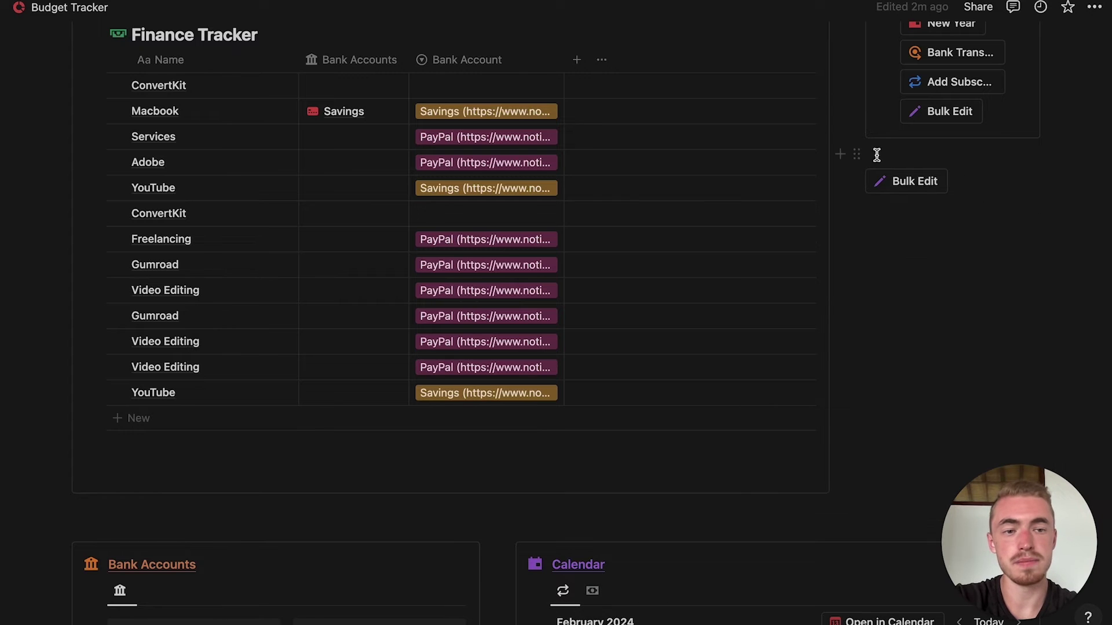
click(896, 186)
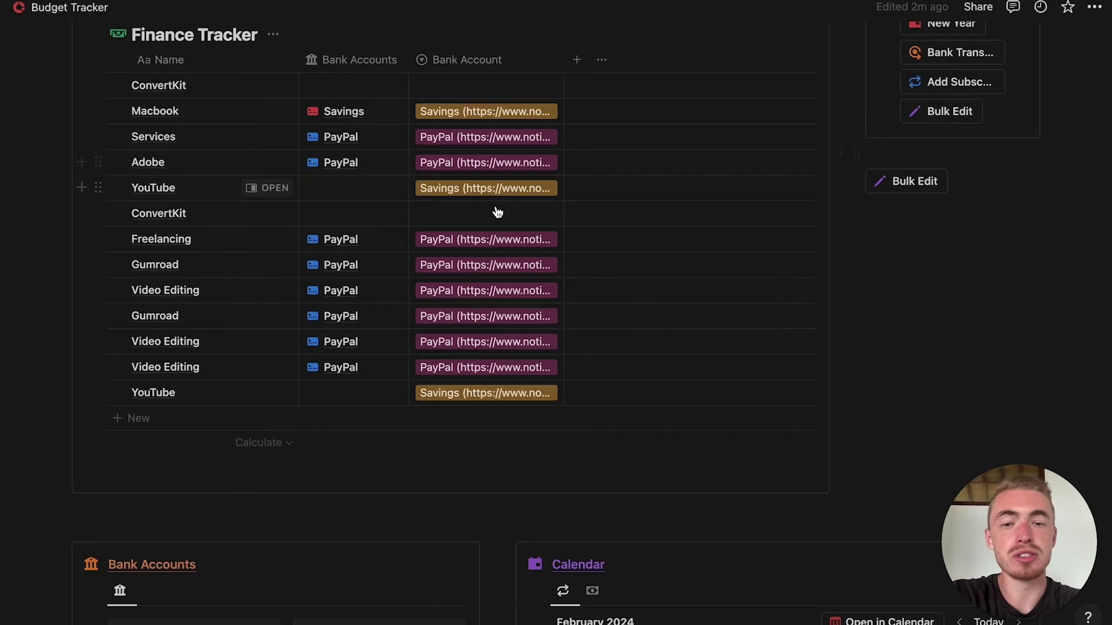
- Change the Bulk Edit button's page filter so that Bank Account is the imported Savings option
click(960, 181)
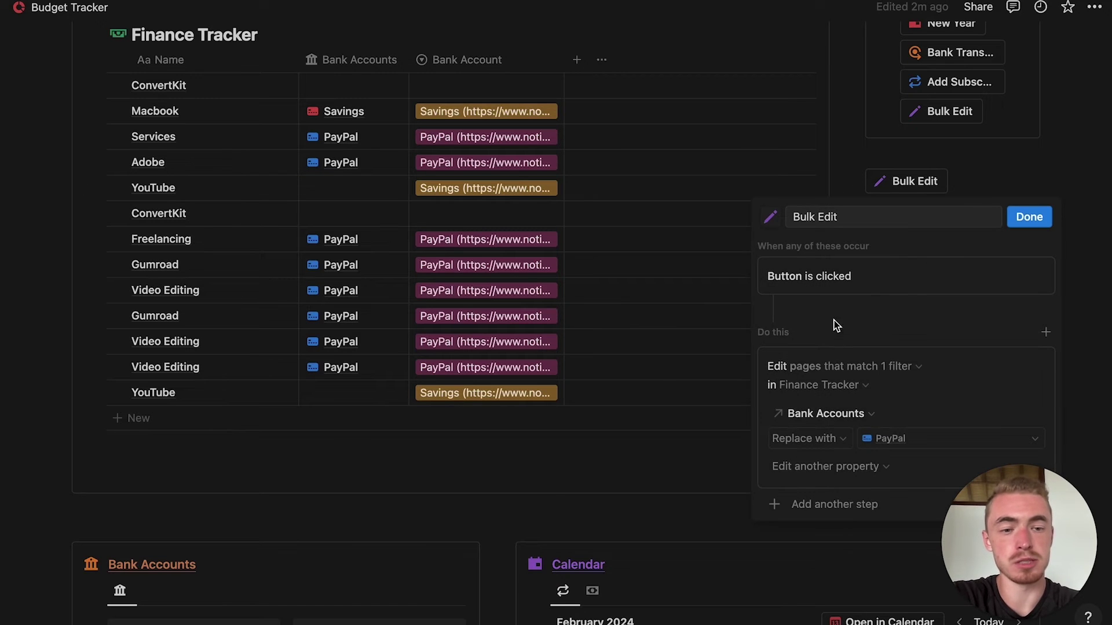
click(829, 365)
click(737, 393)
click(688, 492)
click(700, 515)
click(894, 389)
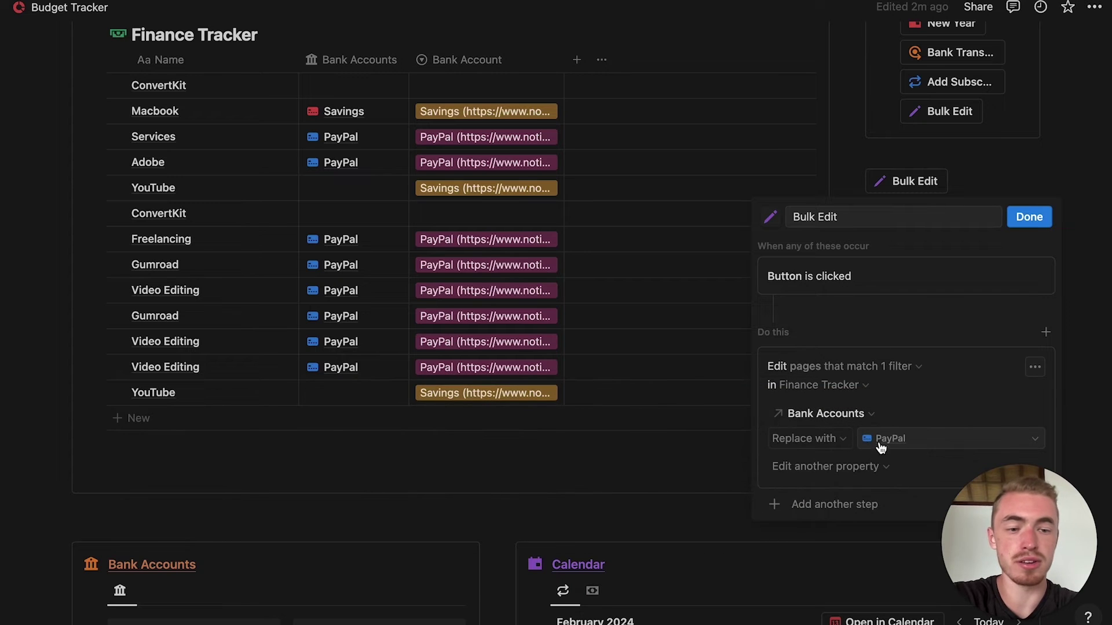
- Make the button replace Bank Accounts with Savings, then save and run it
click(925, 443)
click(910, 493)
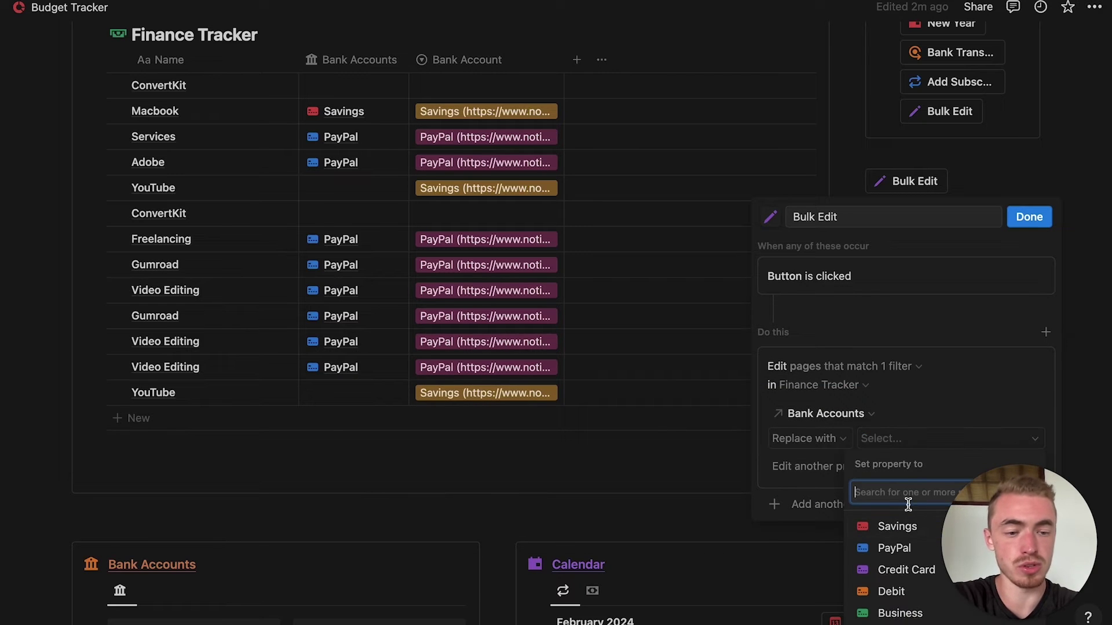
click(897, 527)
click(921, 371)
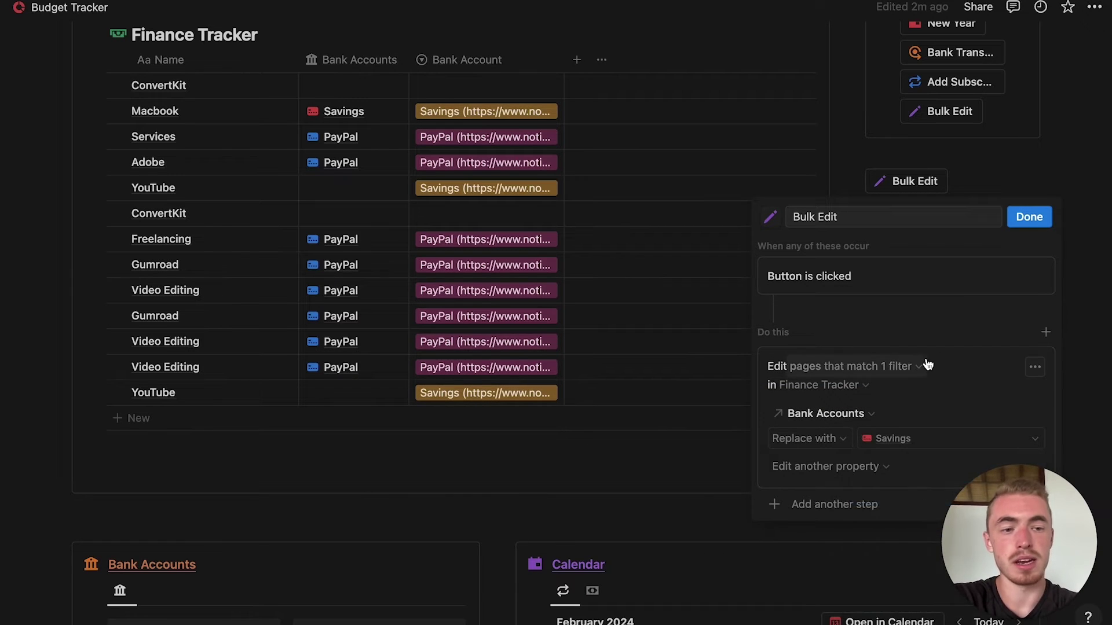
click(1031, 217)
click(913, 184)
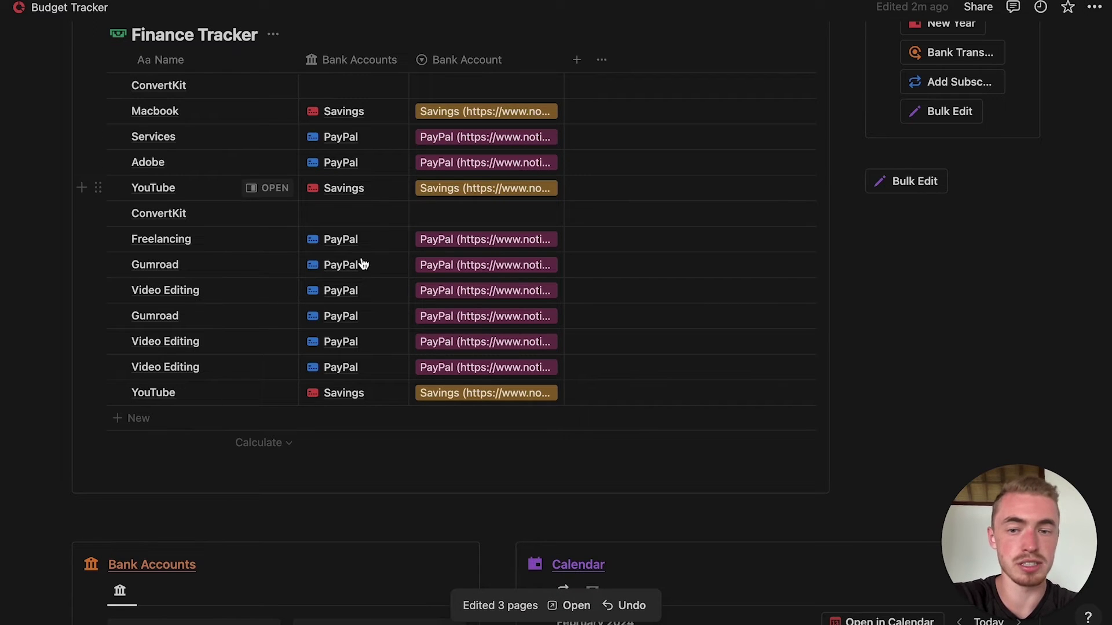
scroll(478, 127, up, 2)
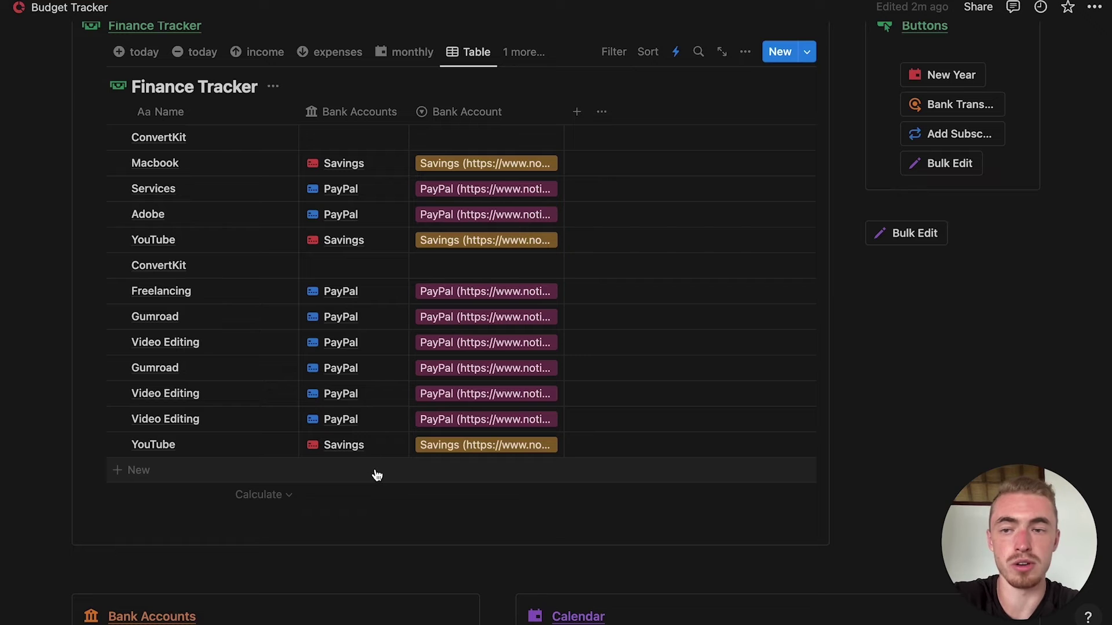
click(117, 111)
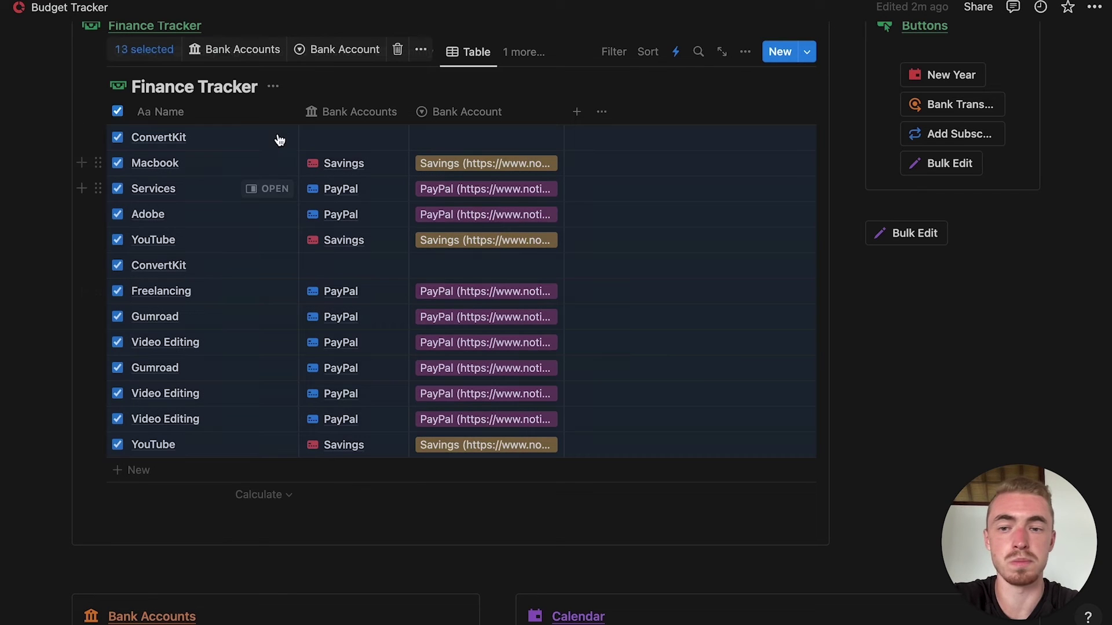
click(118, 111)
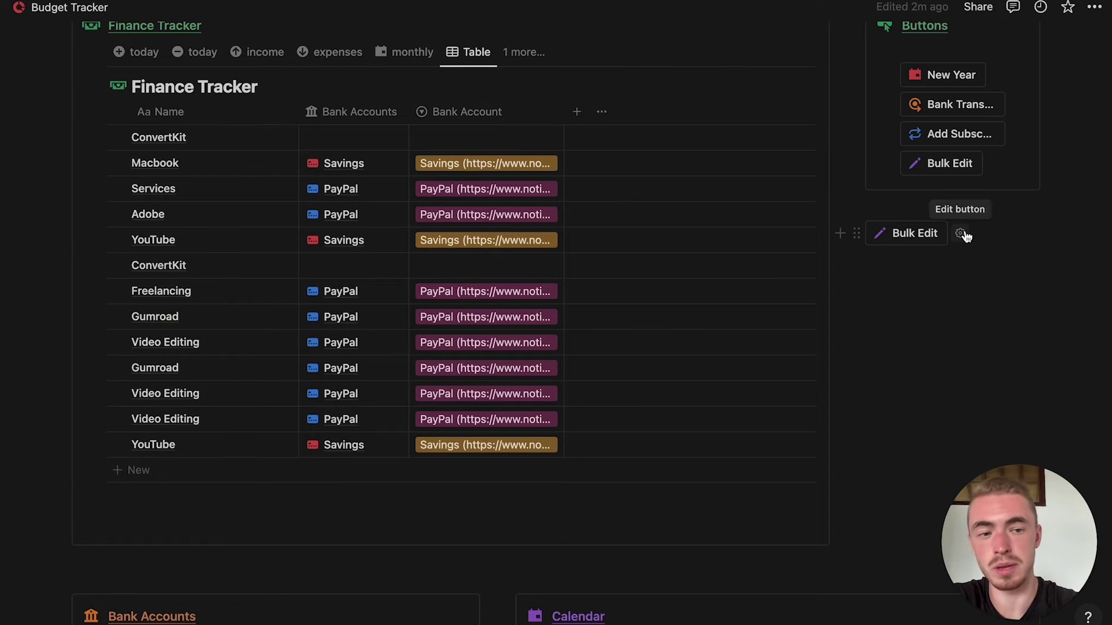
click(347, 139)
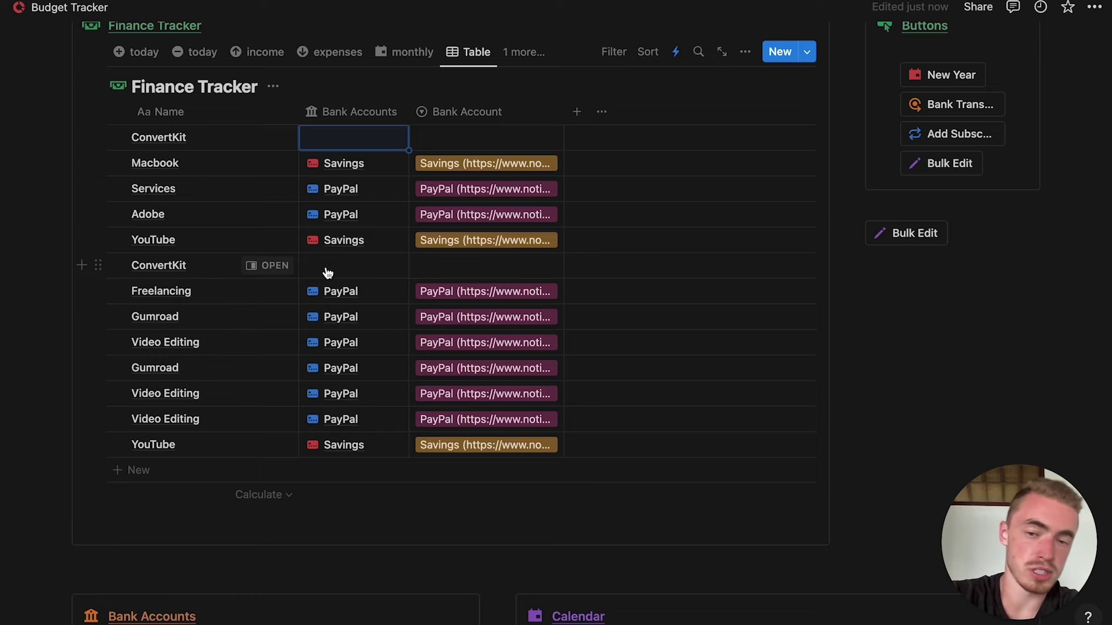
click(388, 140)
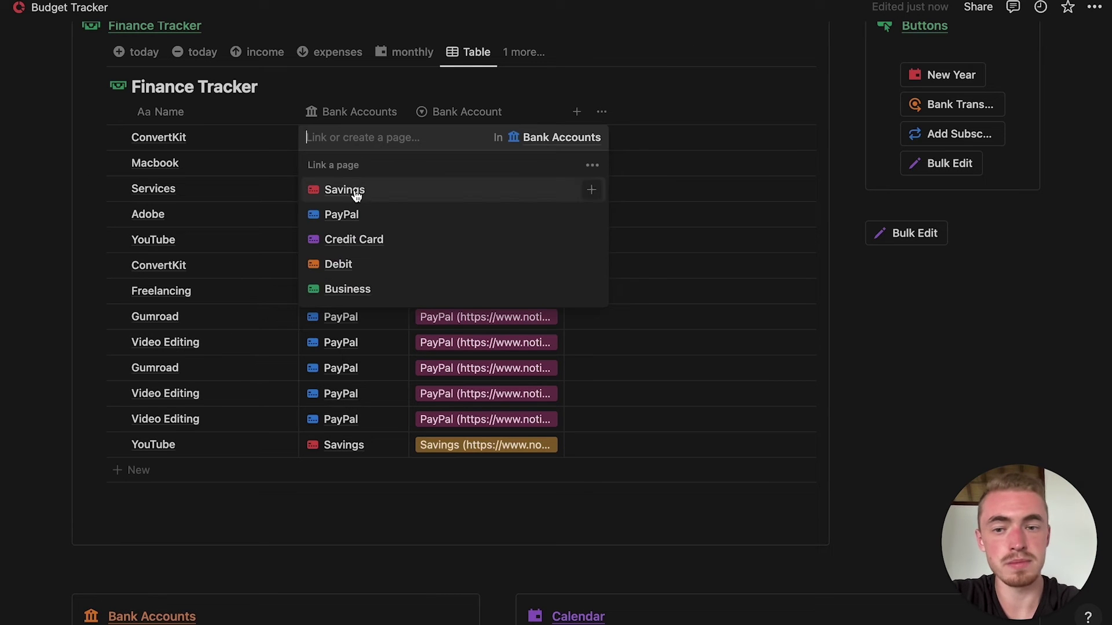
key(Escape)
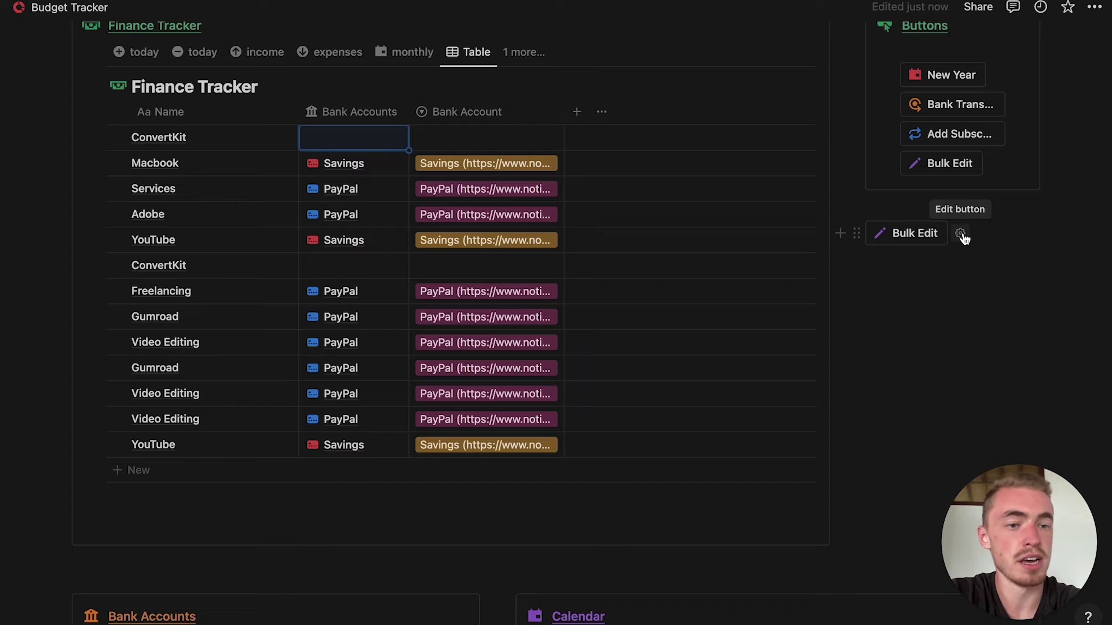
- Change the Bulk Edit button's page filter to Name contains ConvertKit
click(961, 234)
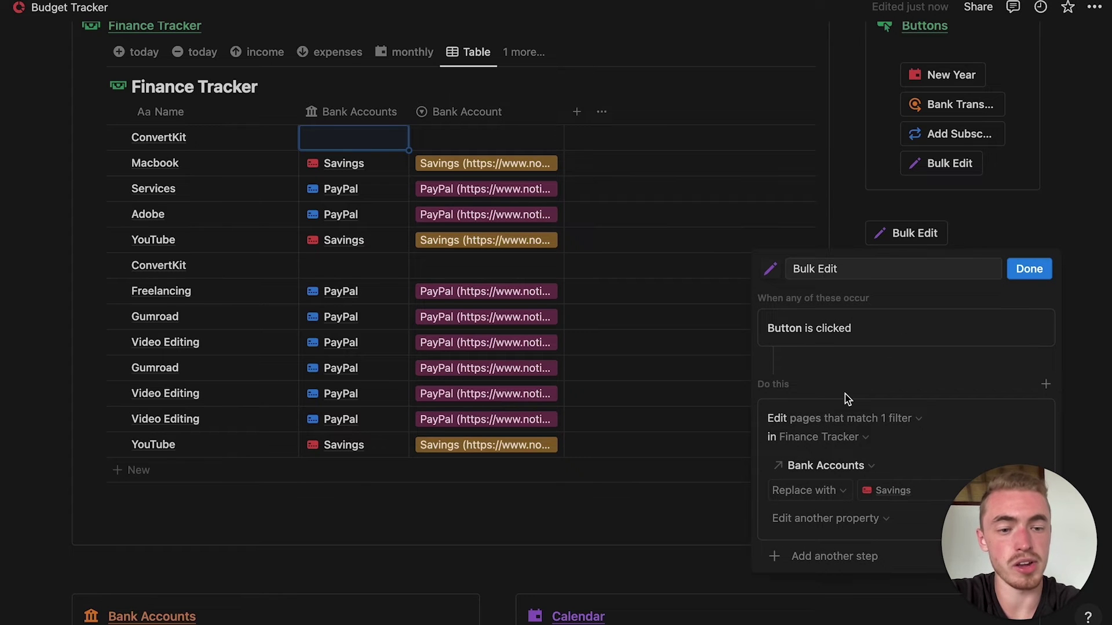
click(835, 418)
click(434, 449)
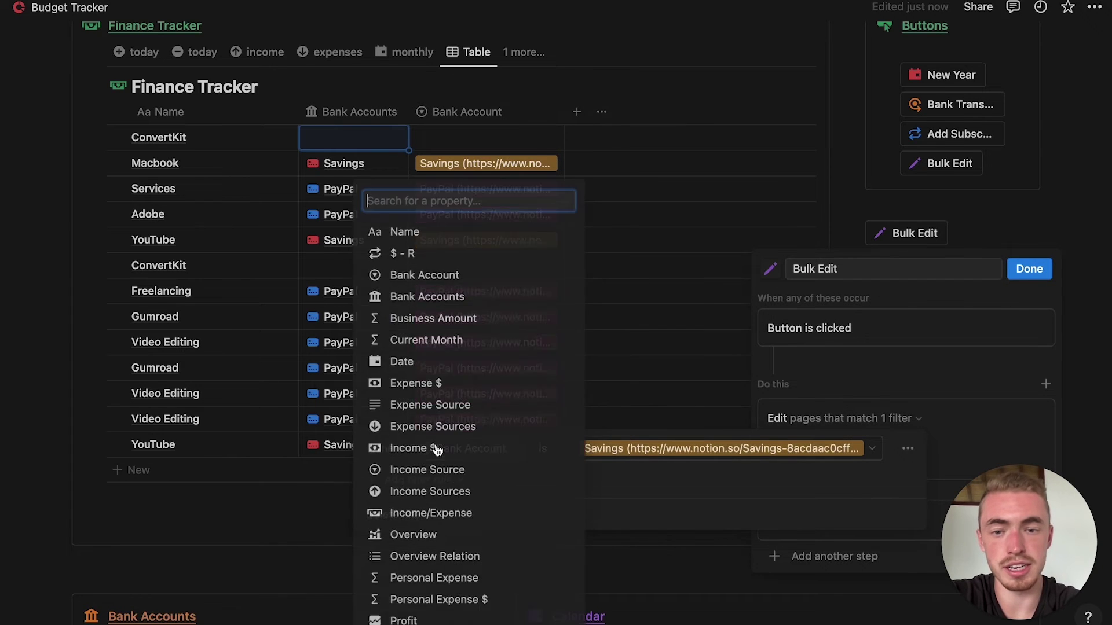
click(522, 236)
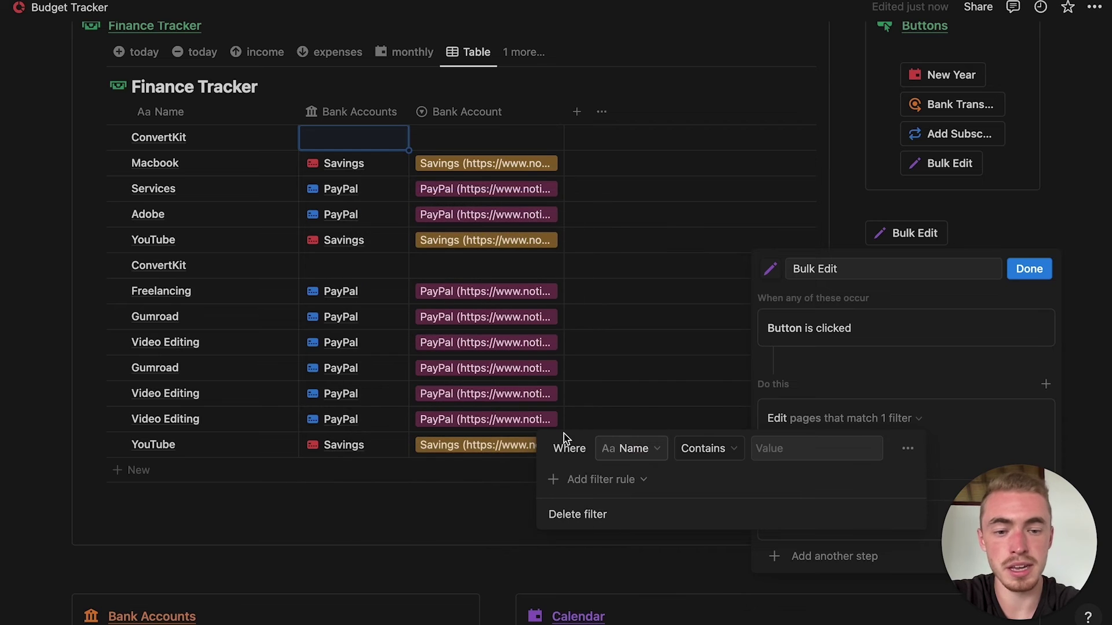
click(784, 448)
text(ConvertKit)
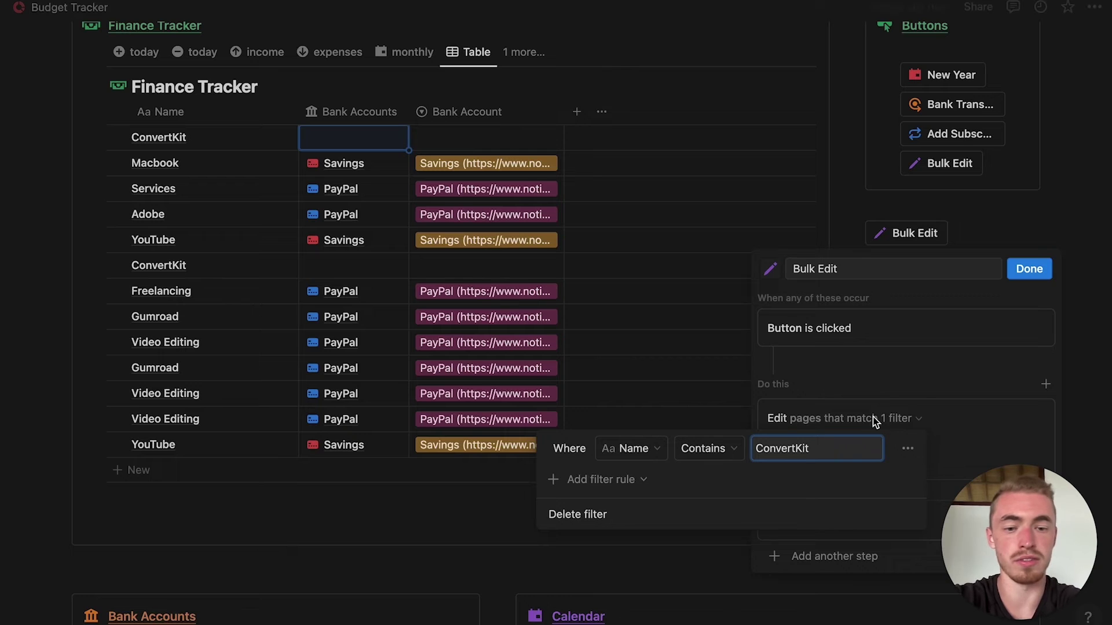
- Make the button replace Bank Accounts with PayPal, then save and run it on the ConvertKit records
click(901, 403)
click(909, 490)
click(915, 344)
click(891, 401)
key(Escape)
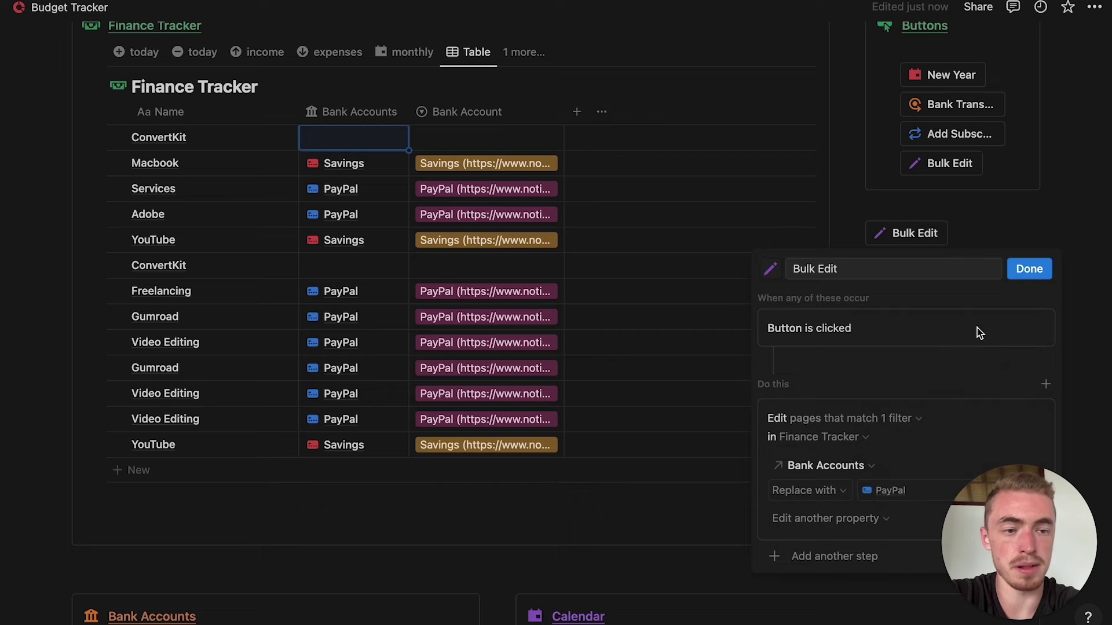
click(1029, 269)
click(915, 233)
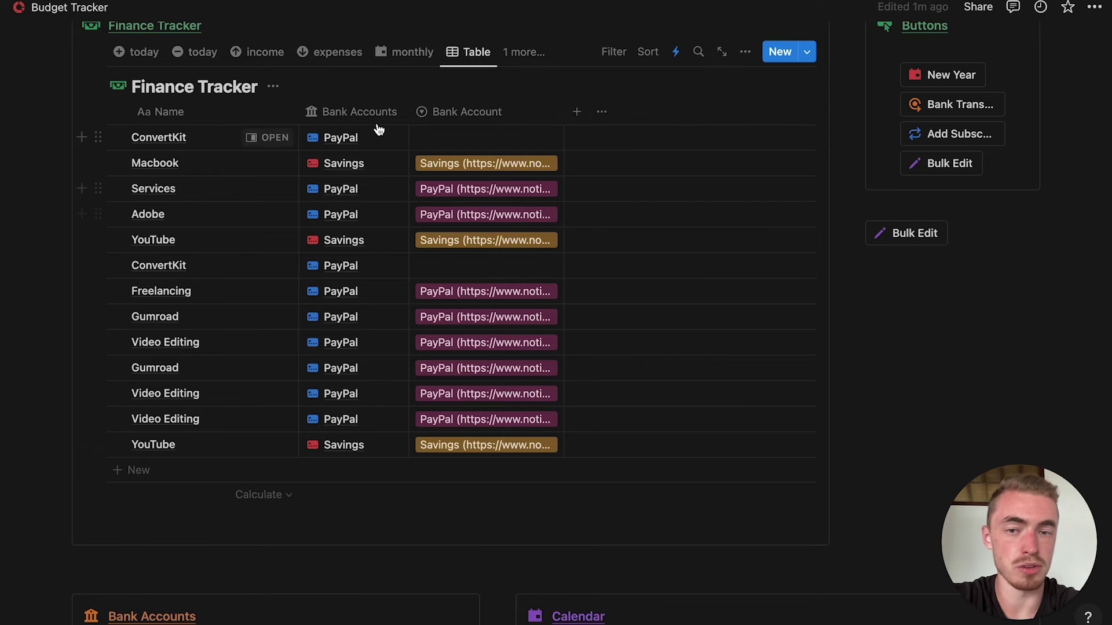
- Delete the imported Bank Account select property from the Finance Tracker
click(454, 112)
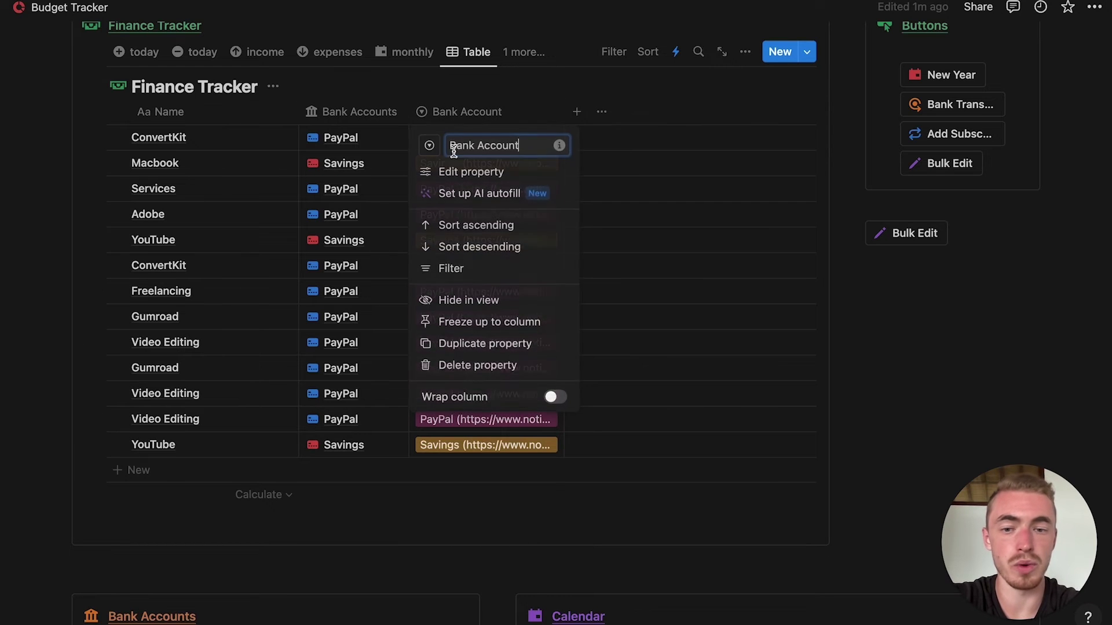
click(441, 366)
click(502, 322)
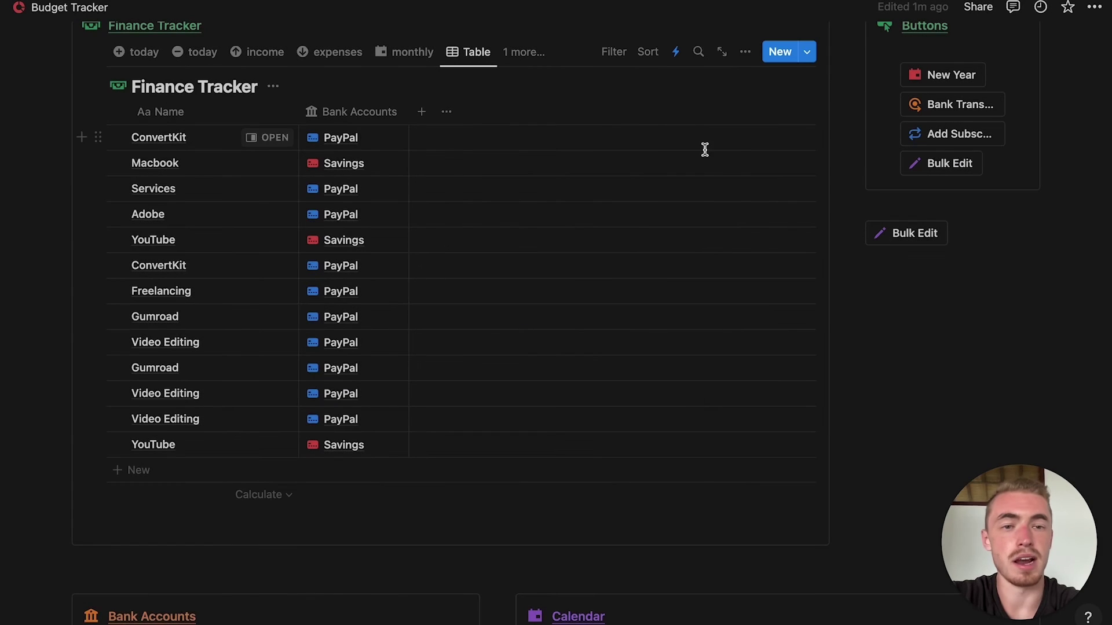
- Hide the Bank Accounts property in the table view and show Income Sources and Income Source
click(745, 52)
click(687, 183)
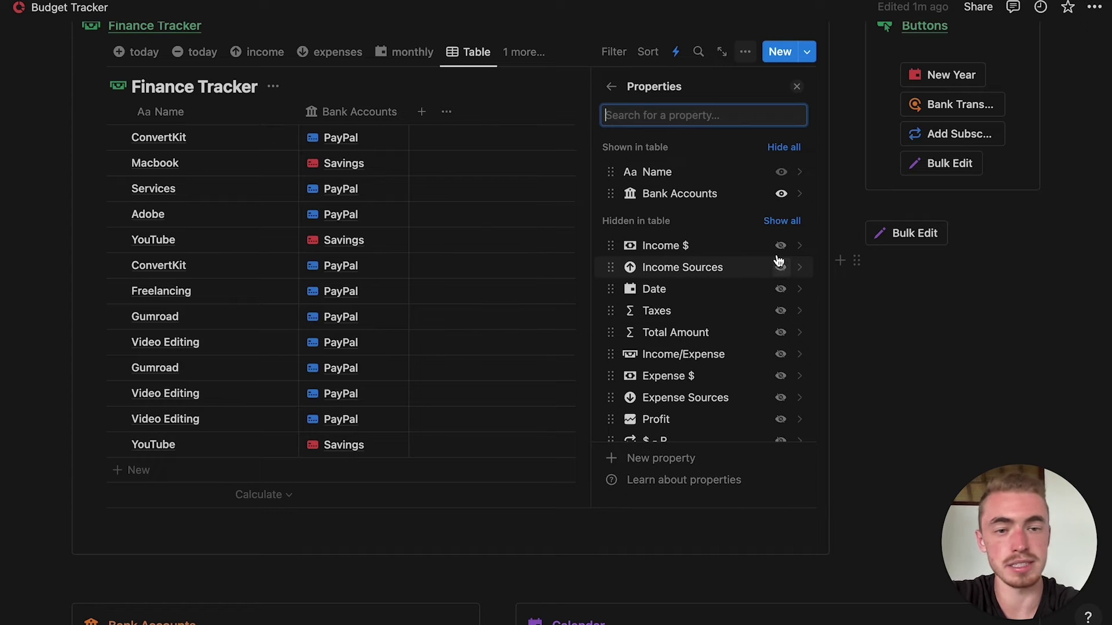
click(783, 196)
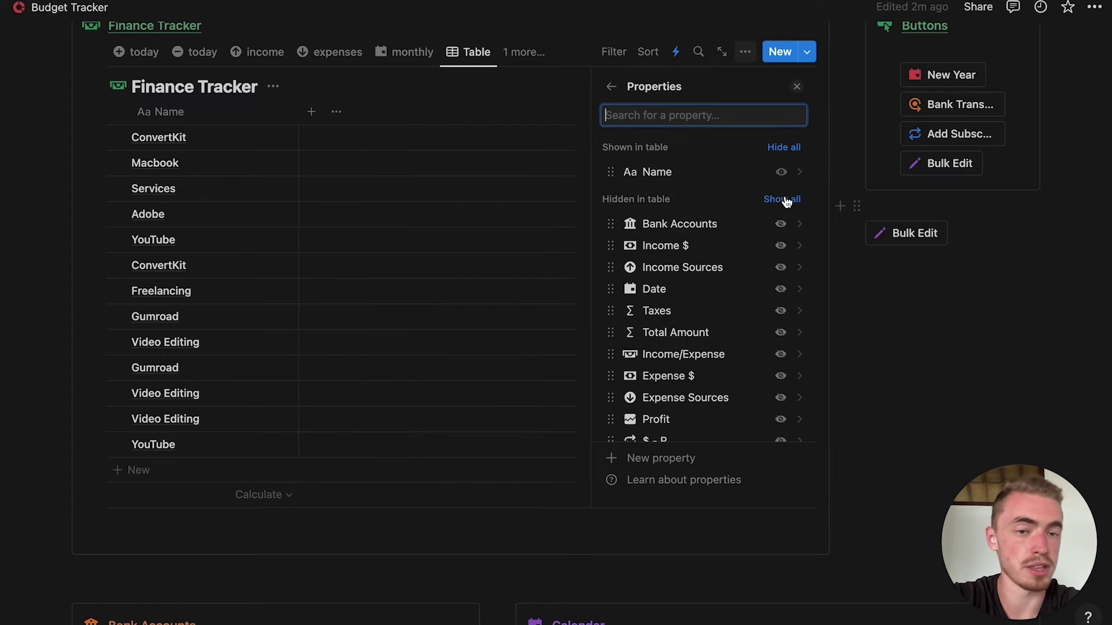
click(782, 269)
text(inc)
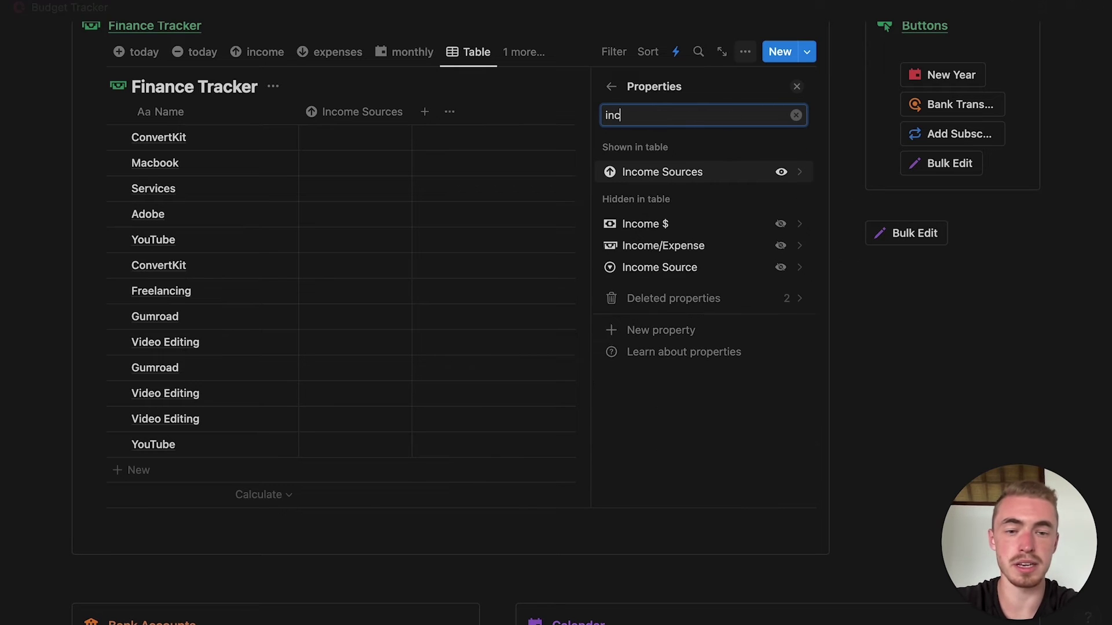
click(781, 268)
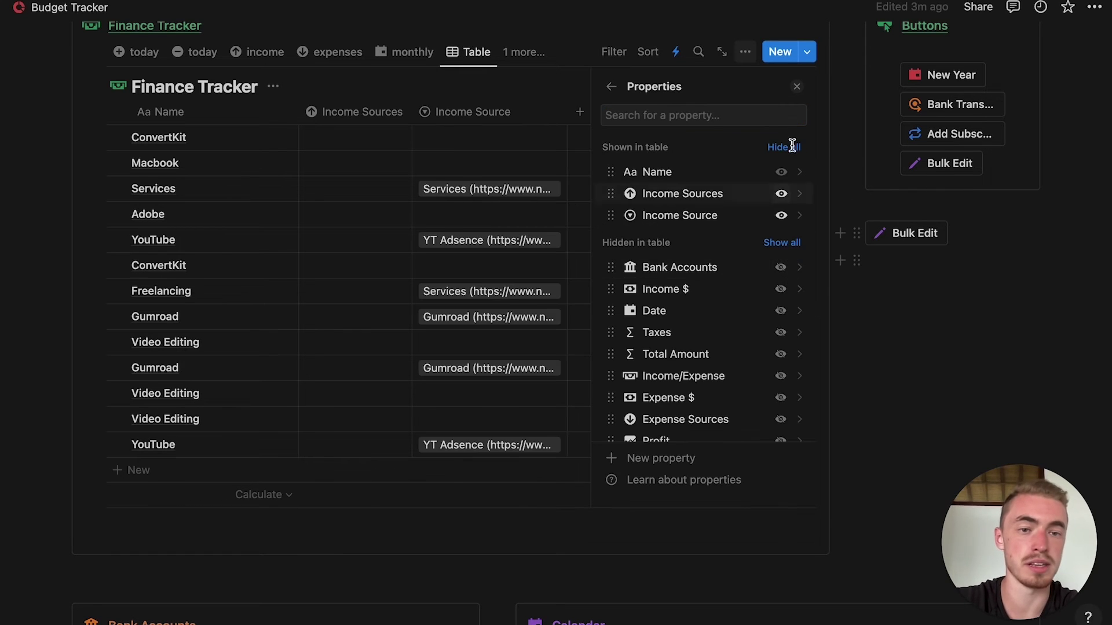
click(797, 87)
- Filter the Bulk Edit button's pages to those where Income Source is the imported YT Adsence option
click(961, 234)
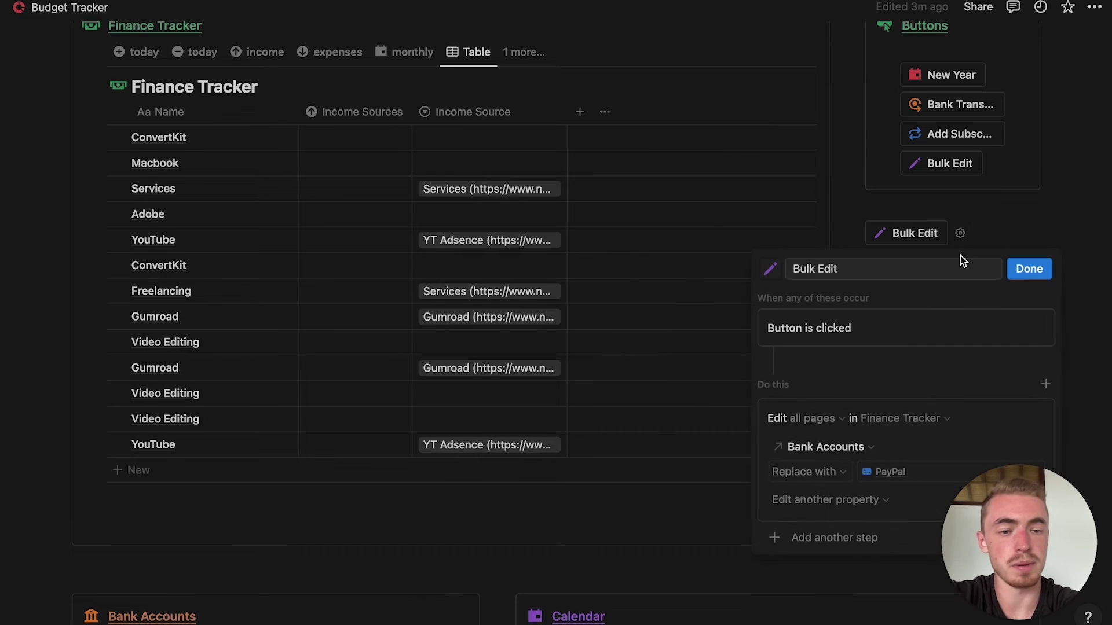
click(826, 419)
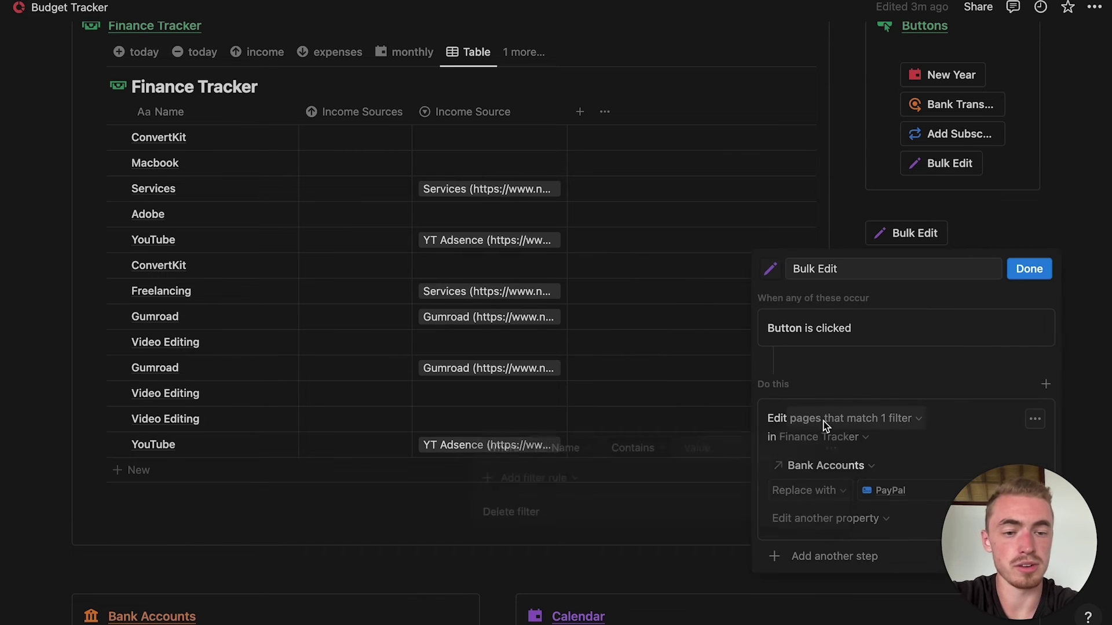
click(582, 458)
click(534, 450)
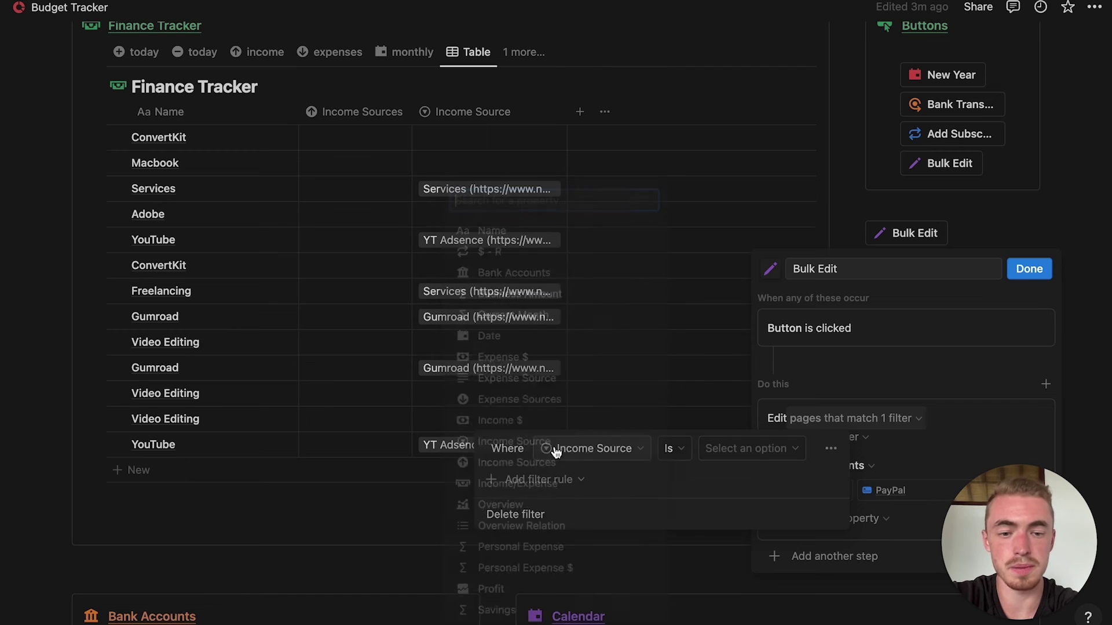
click(752, 455)
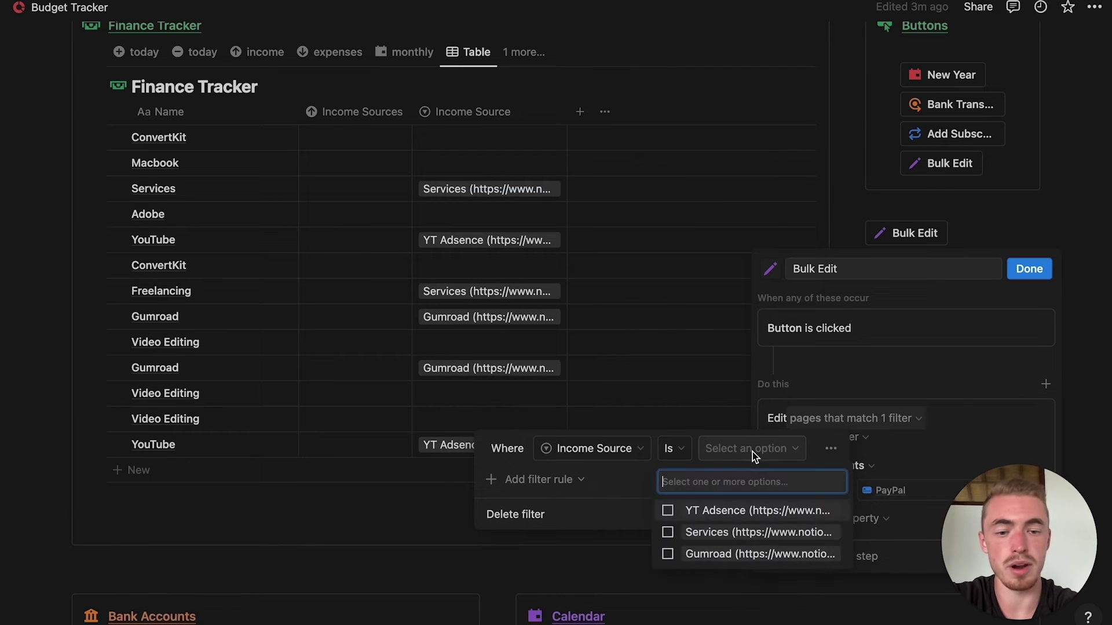
click(709, 512)
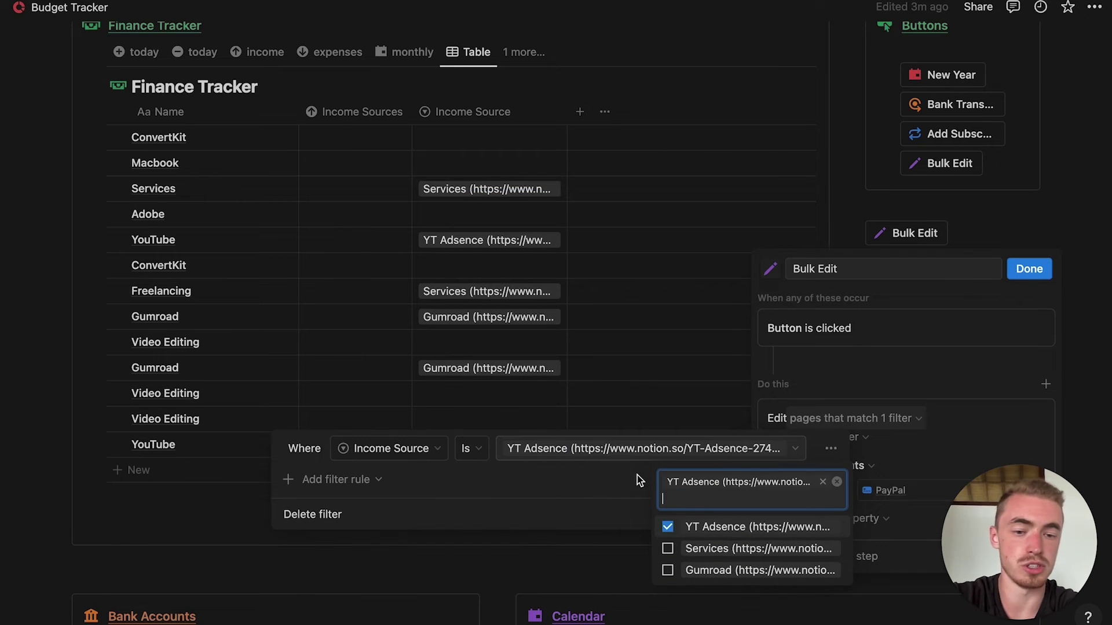
click(834, 426)
- Make the button replace Income Sources with YouTube instead of editing Bank Accounts, then save and run it
click(860, 467)
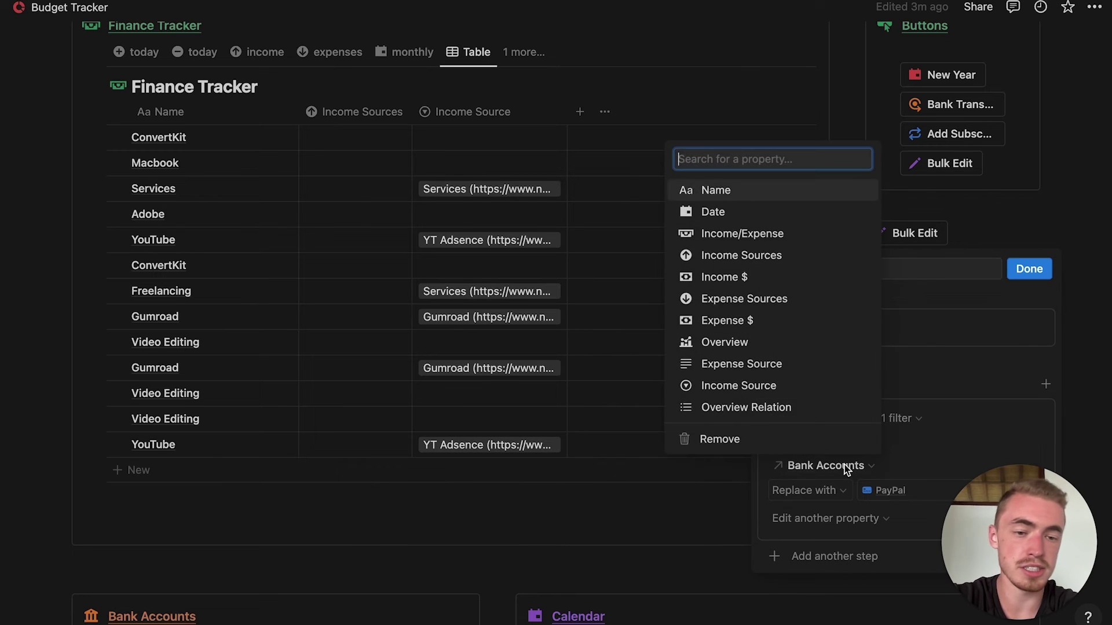
click(795, 260)
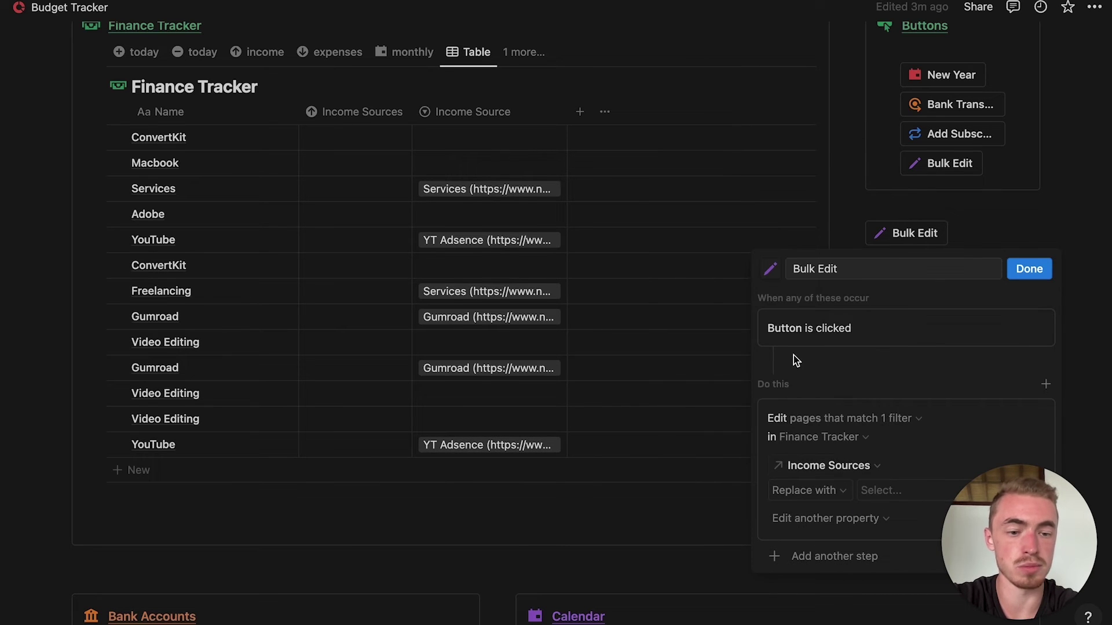
click(869, 489)
click(897, 442)
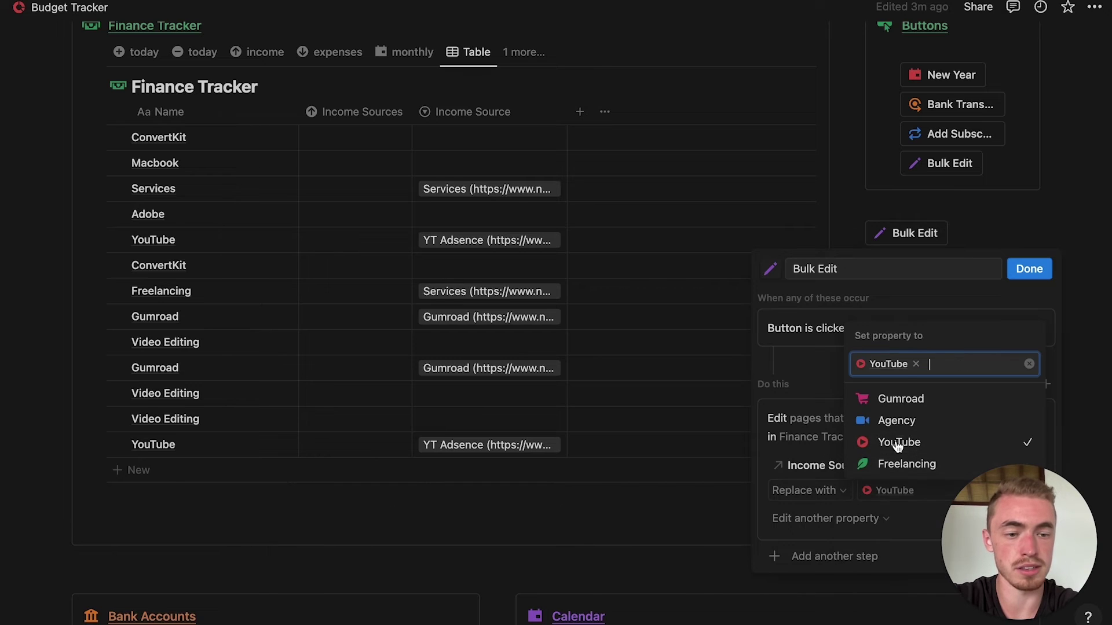
click(821, 374)
click(1029, 270)
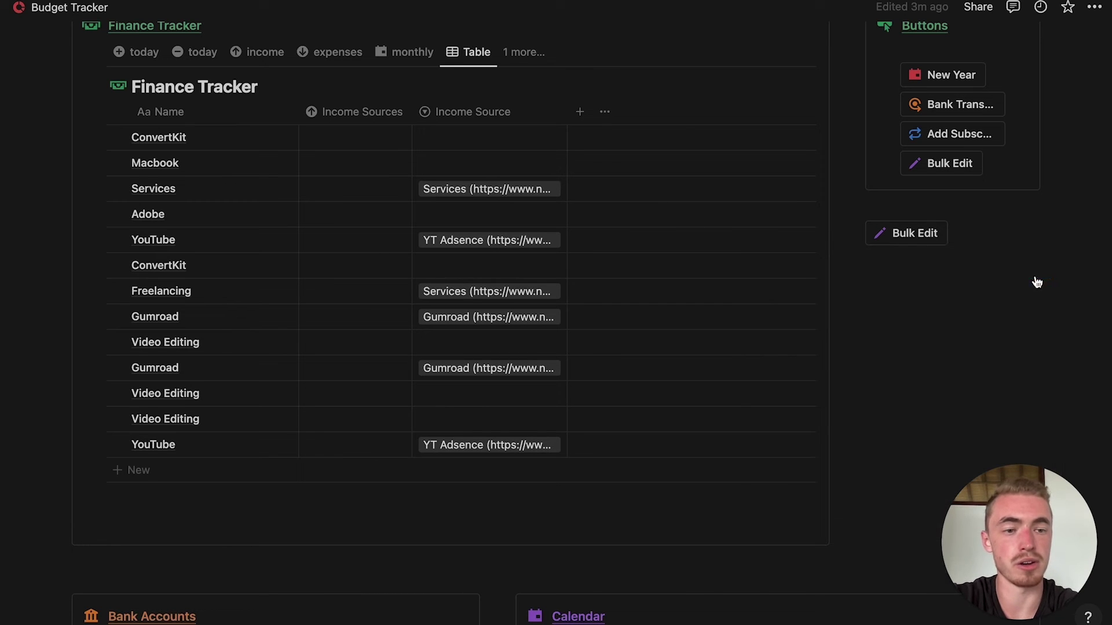
click(919, 238)
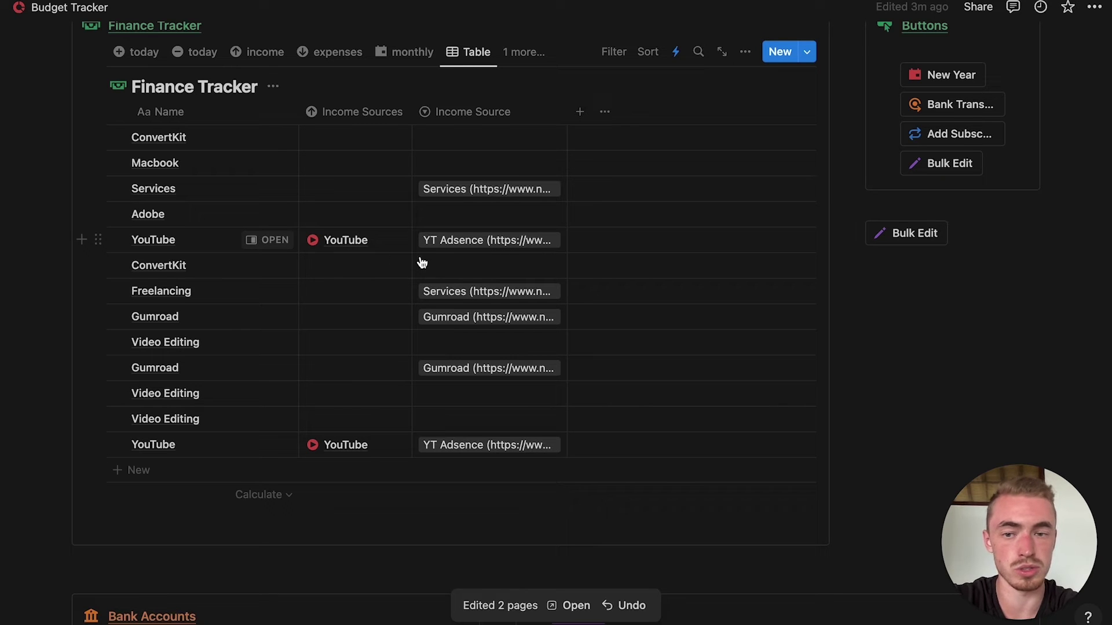
- Review the separate Bulk Edit button's current configuration
click(959, 233)
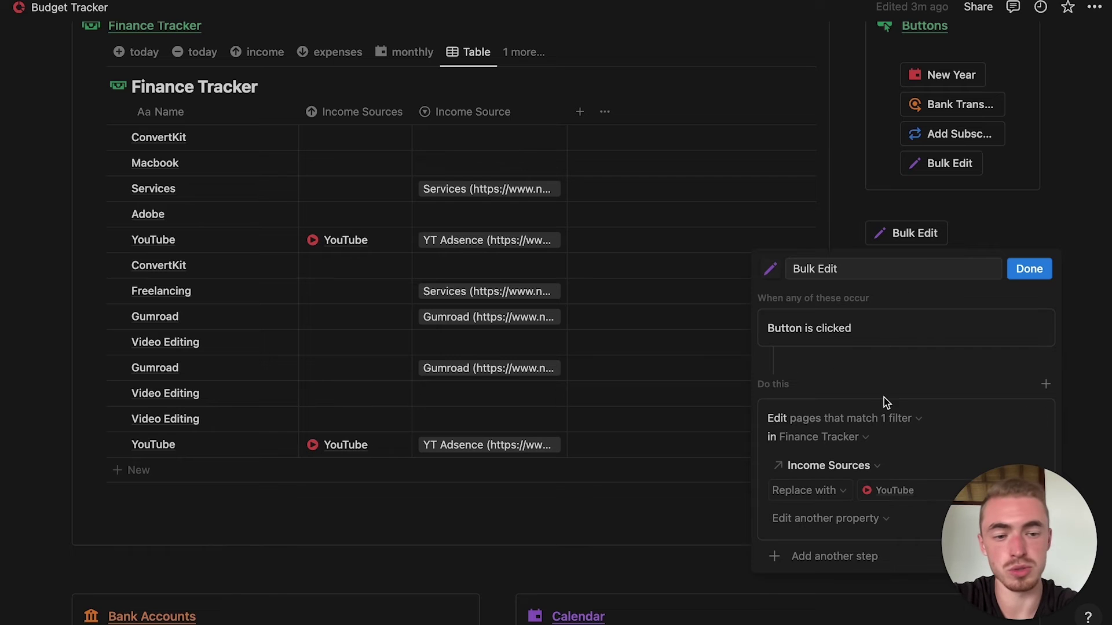
key(Escape)
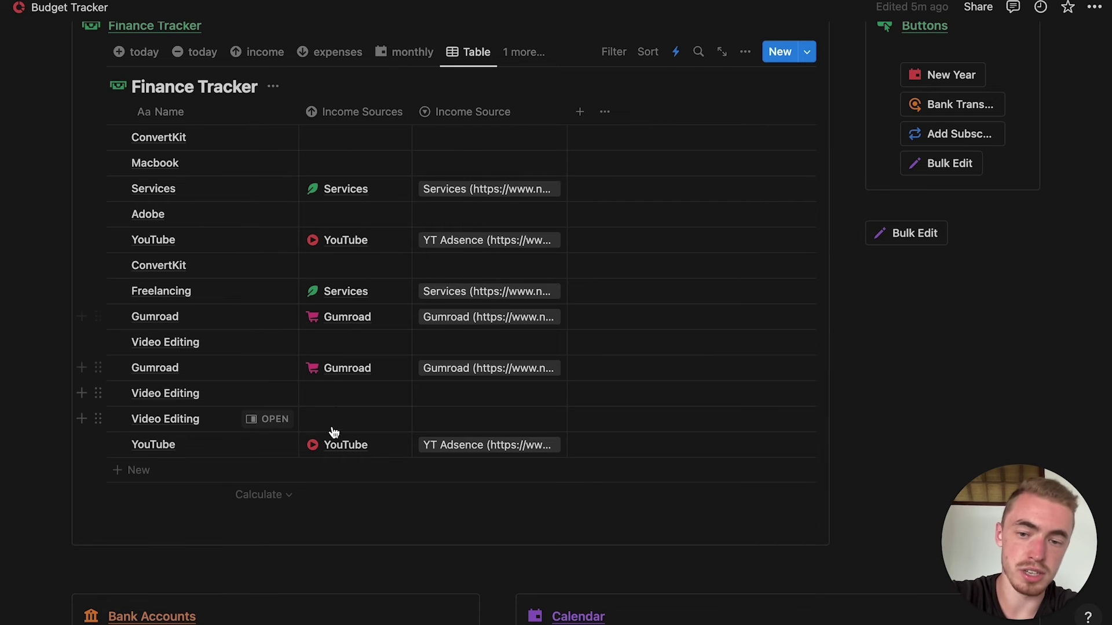
- Delete the imported Income Source select property from the Finance Tracker
click(496, 112)
click(501, 366)
click(631, 325)
- Show the Expense Sources and Expense Source properties in the Finance Tracker table view
click(745, 51)
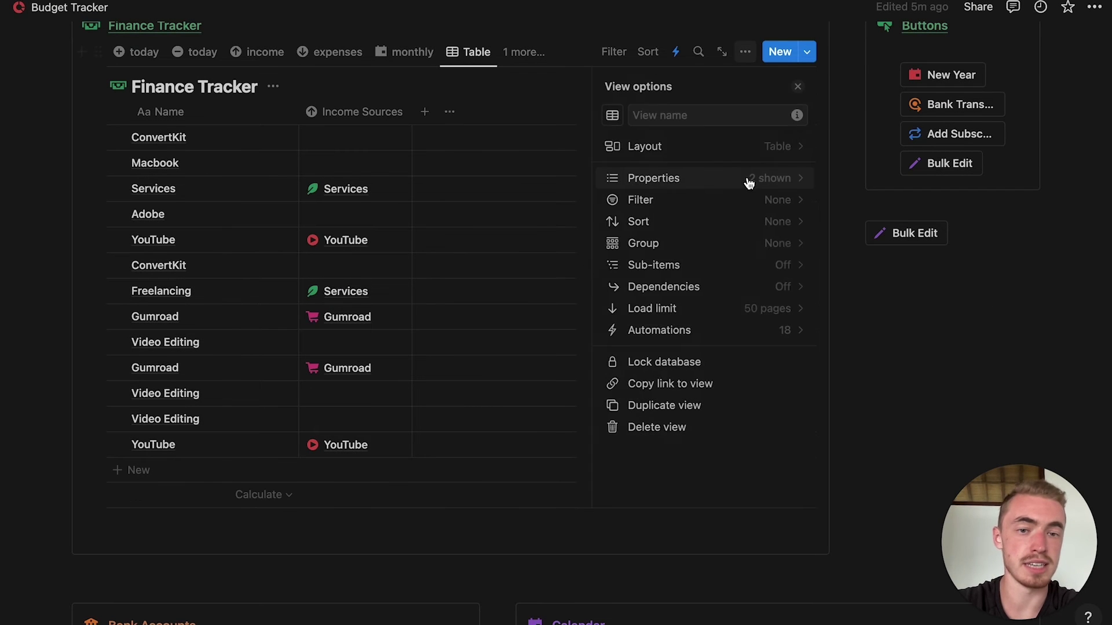
click(666, 176)
text(ex)
click(781, 237)
click(779, 215)
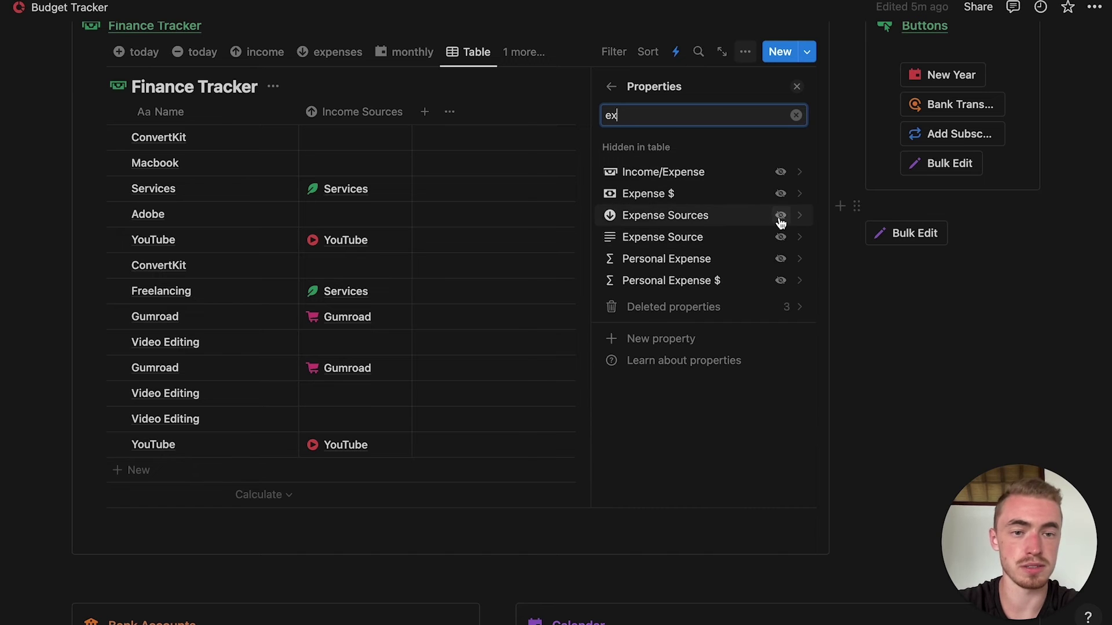
click(359, 149)
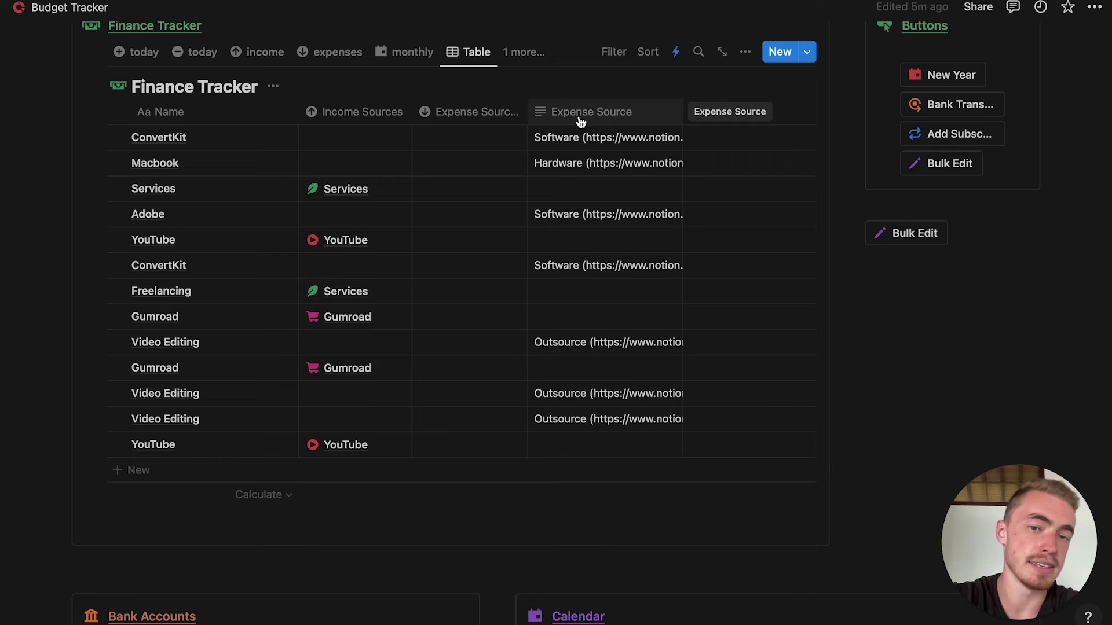
- Change the imported Expense Source property's type to Select and check its options in the ConvertKit row
click(608, 137)
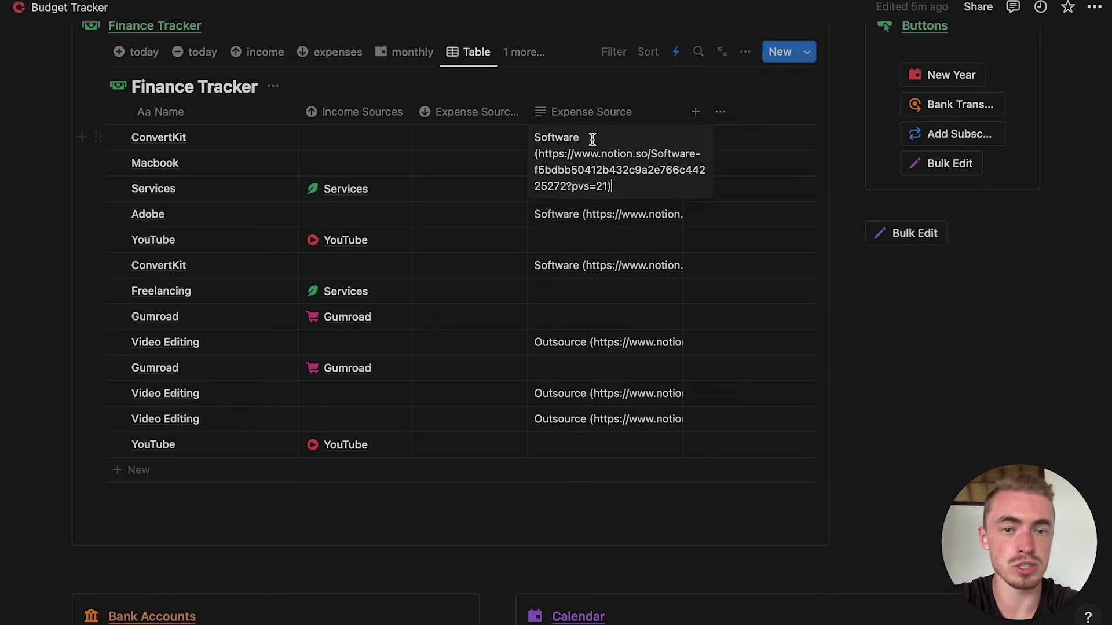
key(Escape)
key(Escape)
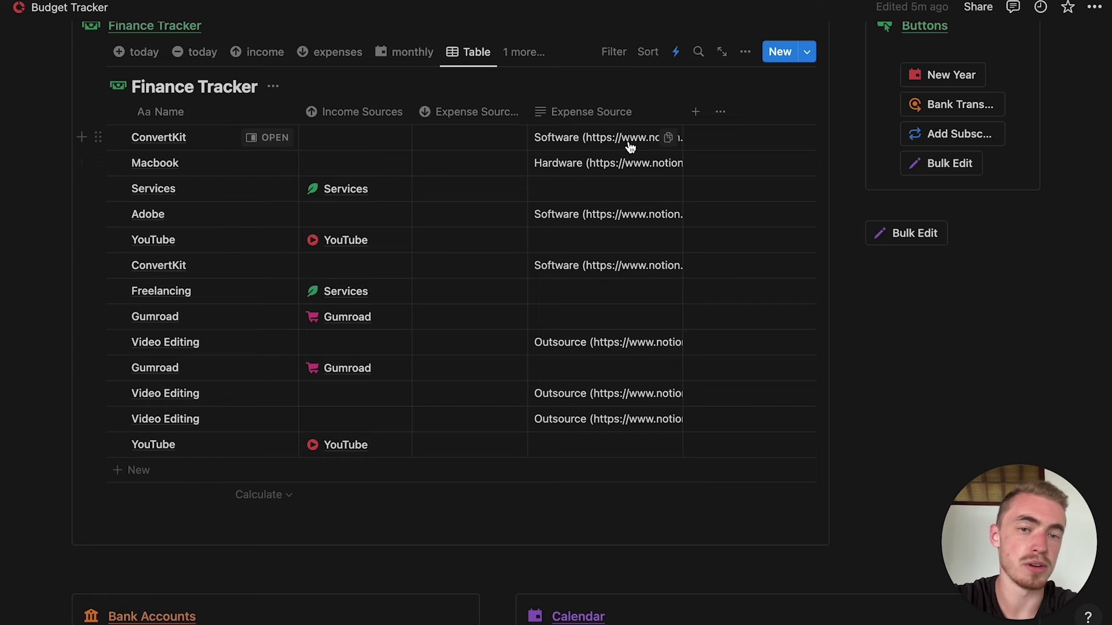
click(628, 113)
click(603, 172)
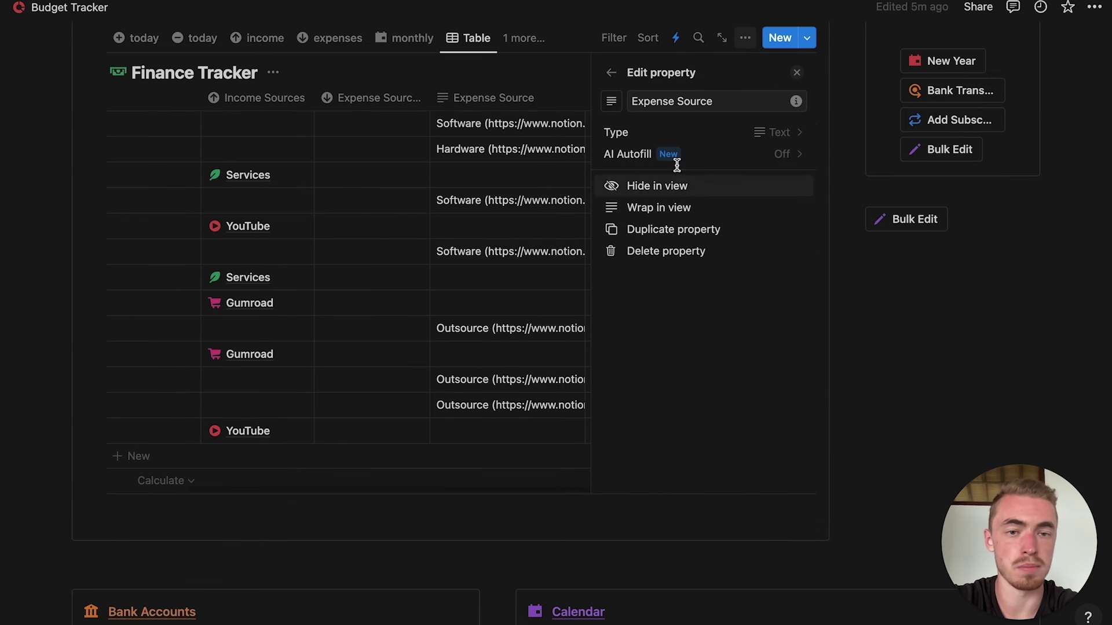
click(712, 145)
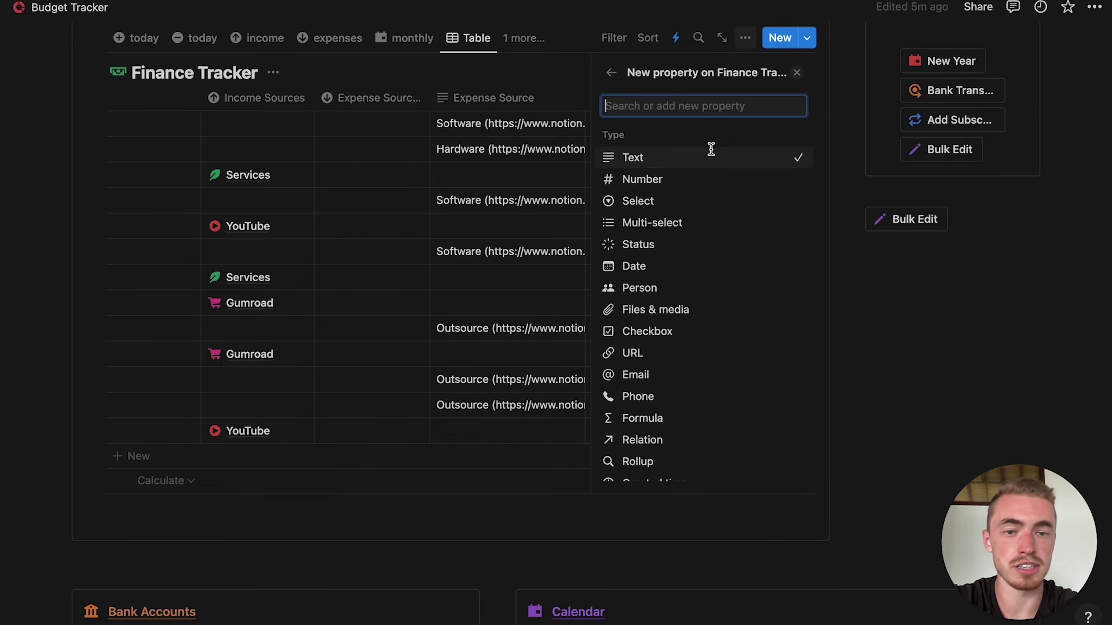
click(692, 203)
click(800, 76)
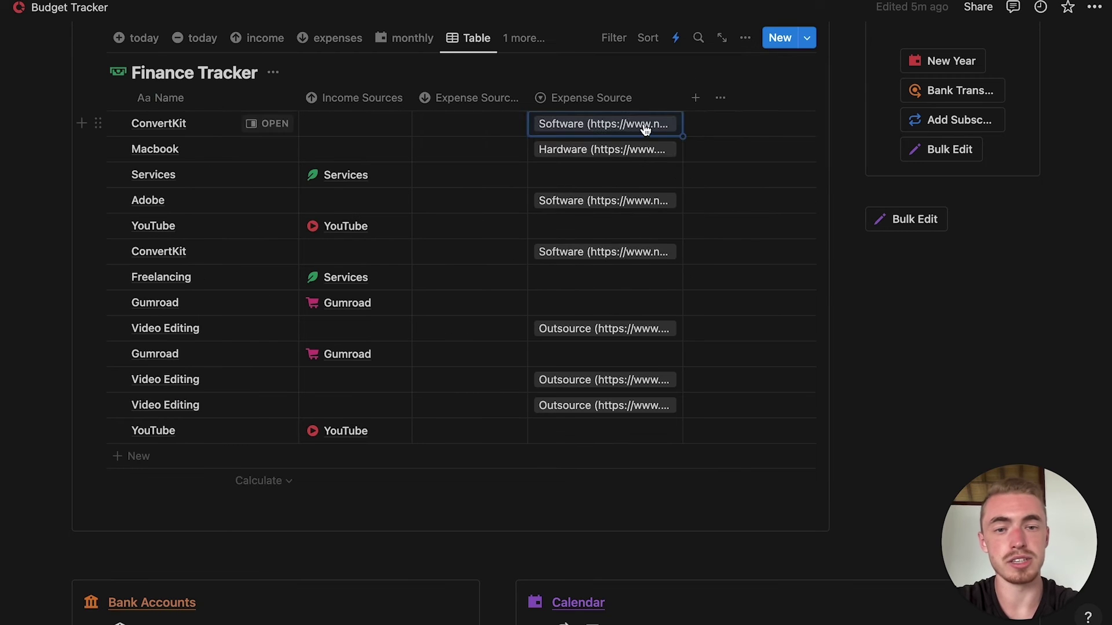
click(645, 124)
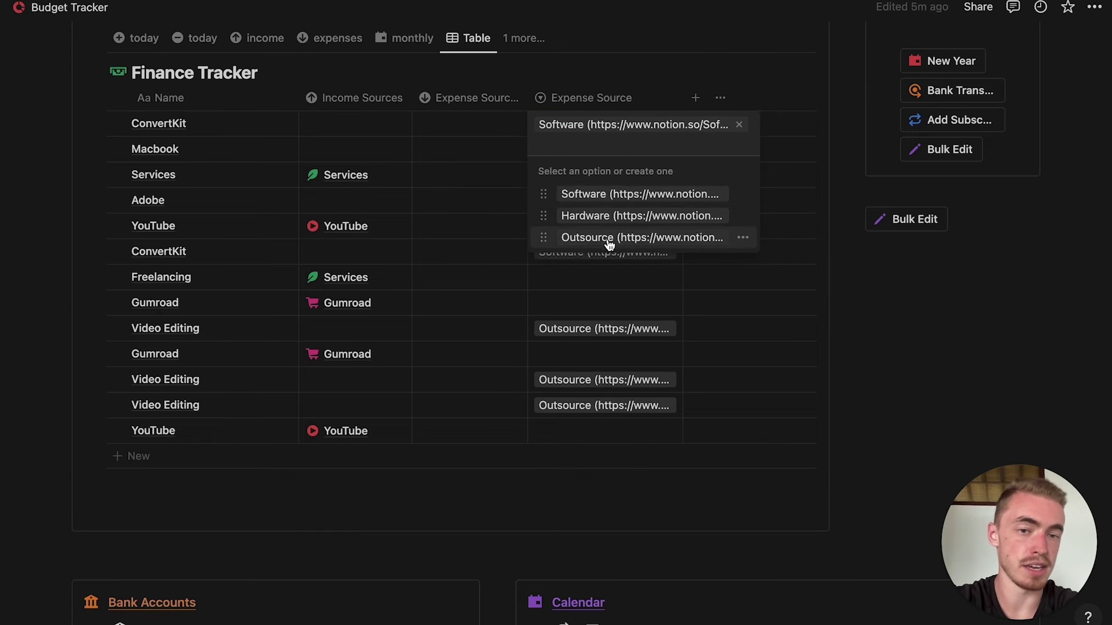
key(Escape)
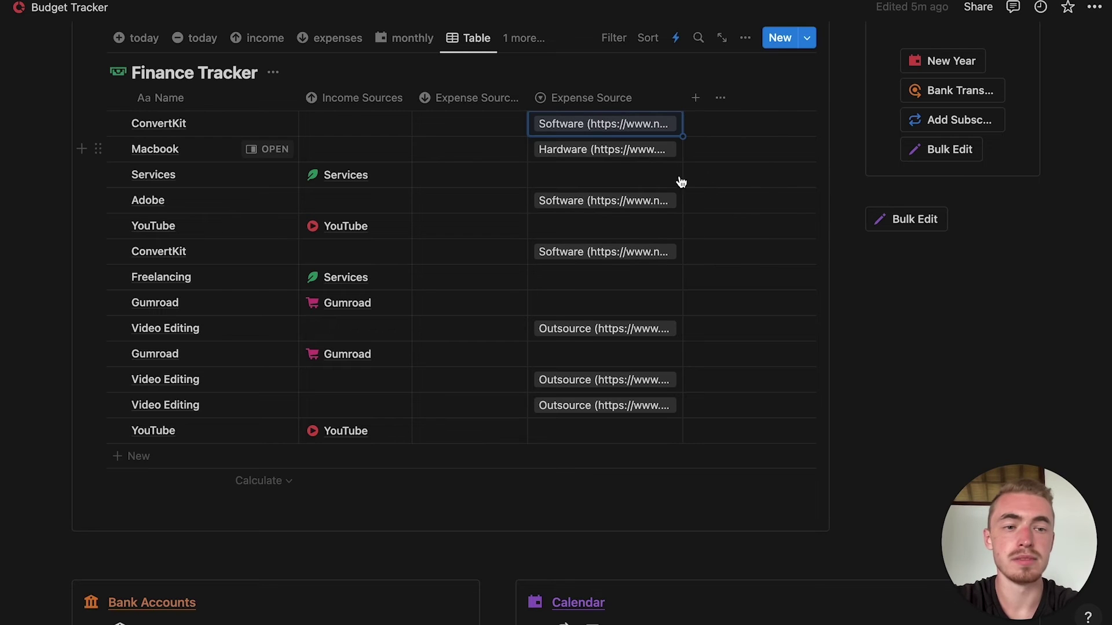
- Filter the Bulk Edit button's pages to those where Expense Source is the imported Software option
click(959, 221)
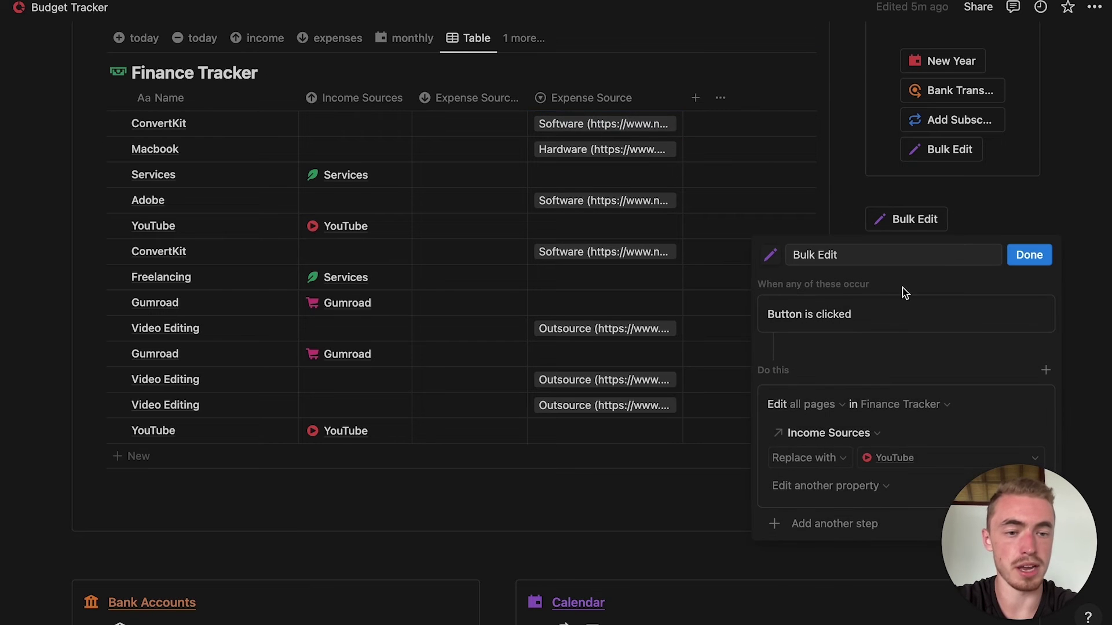
click(834, 405)
click(573, 445)
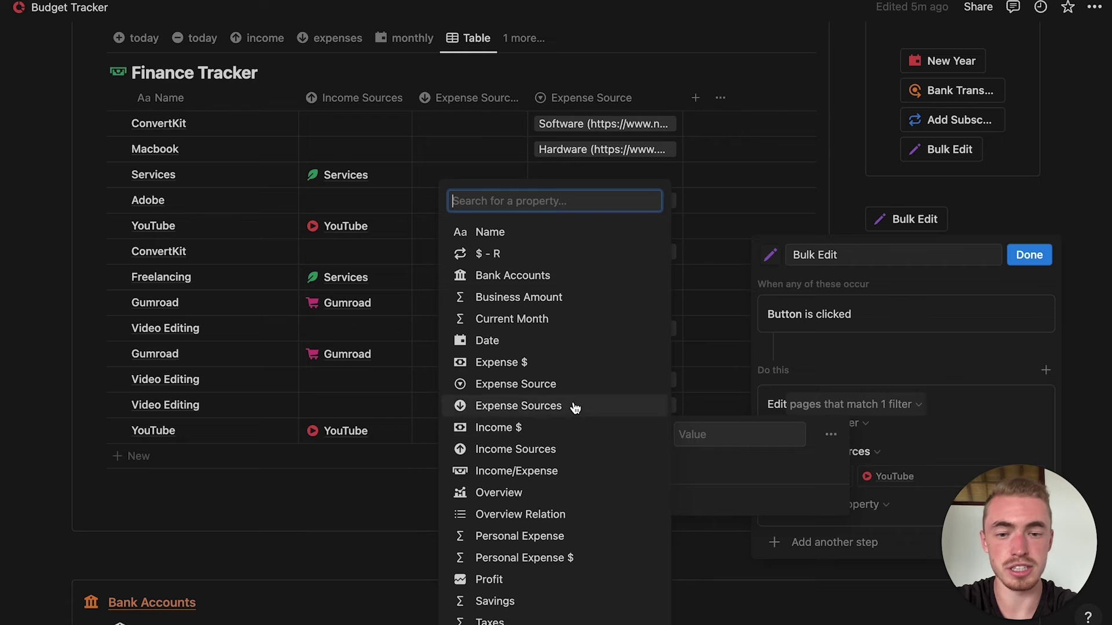
click(510, 386)
click(725, 434)
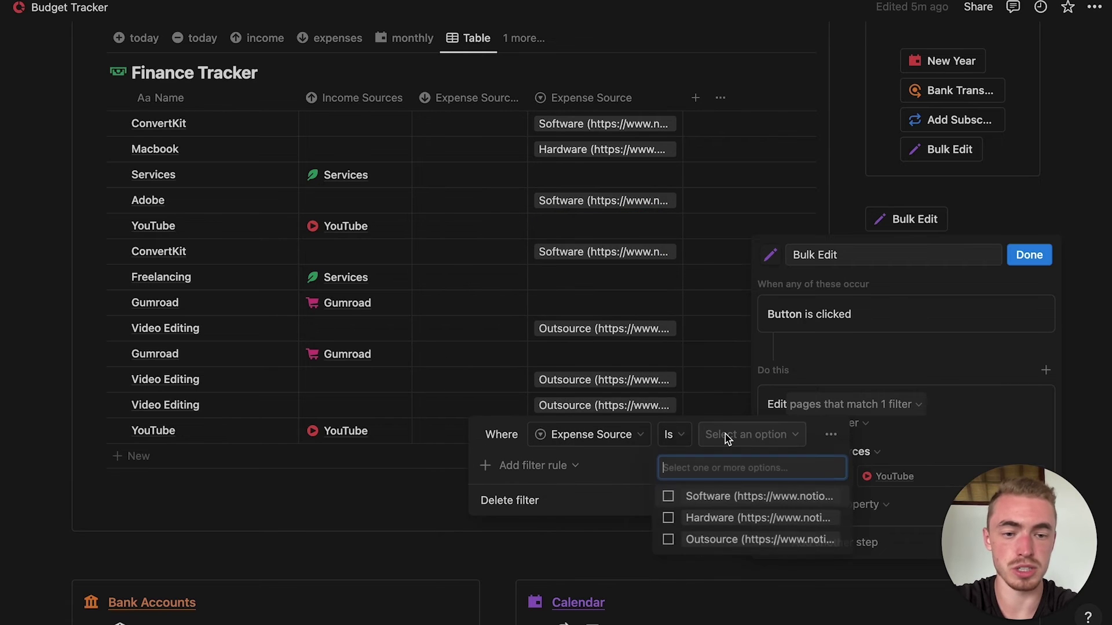
click(707, 496)
click(860, 393)
- Make the button replace Expense Sources with Software instead of editing Income Sources, then save and run it
click(855, 453)
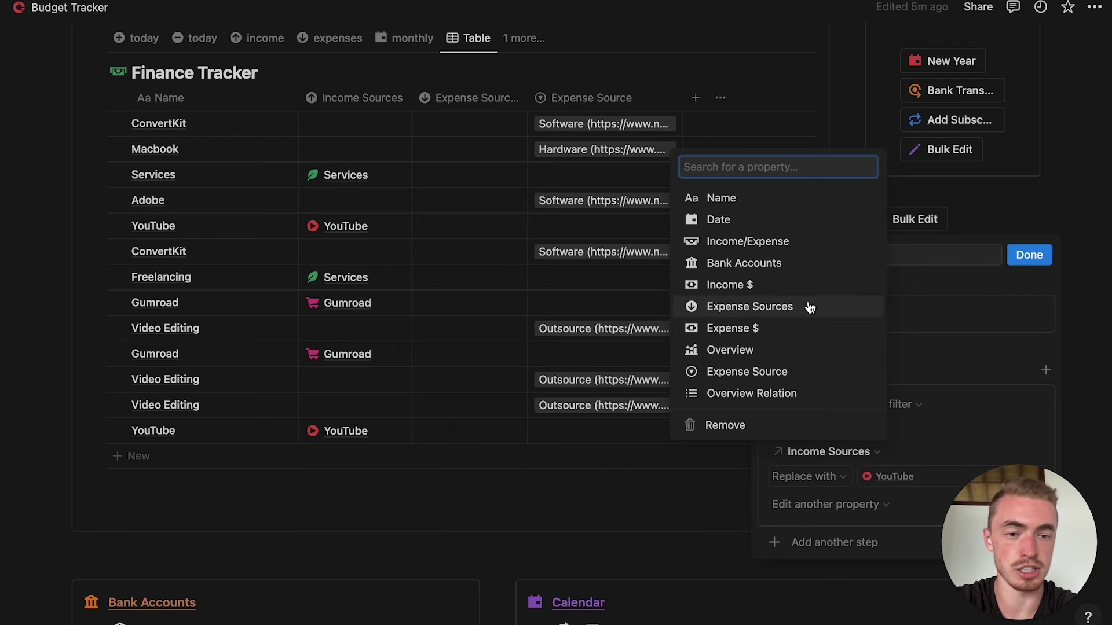
click(806, 306)
click(877, 473)
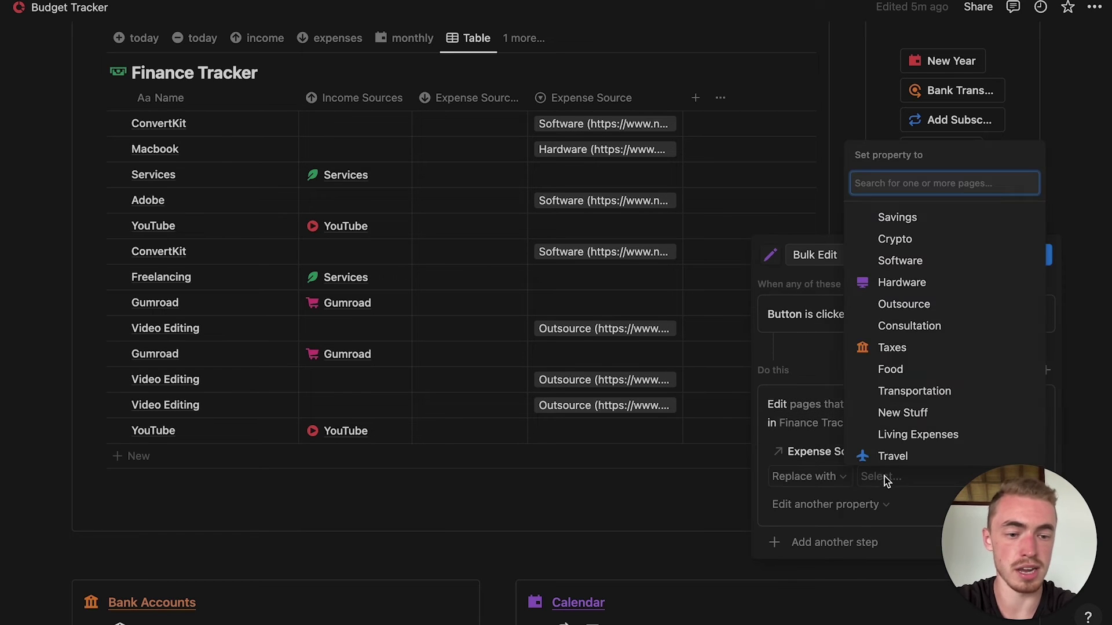
click(927, 261)
key(Escape)
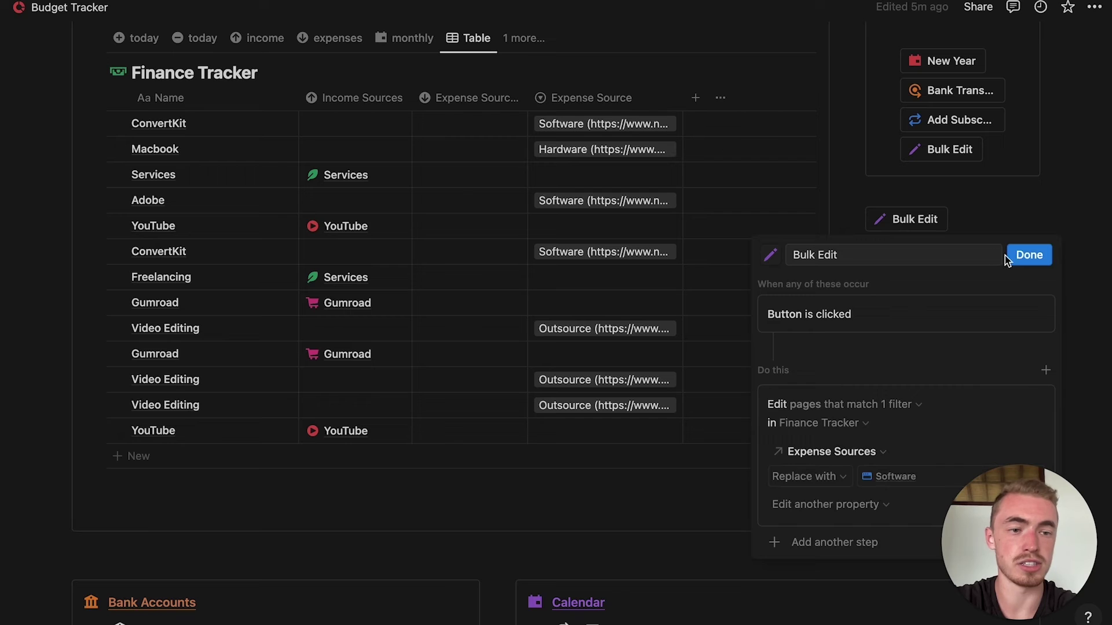
click(1027, 254)
click(918, 226)
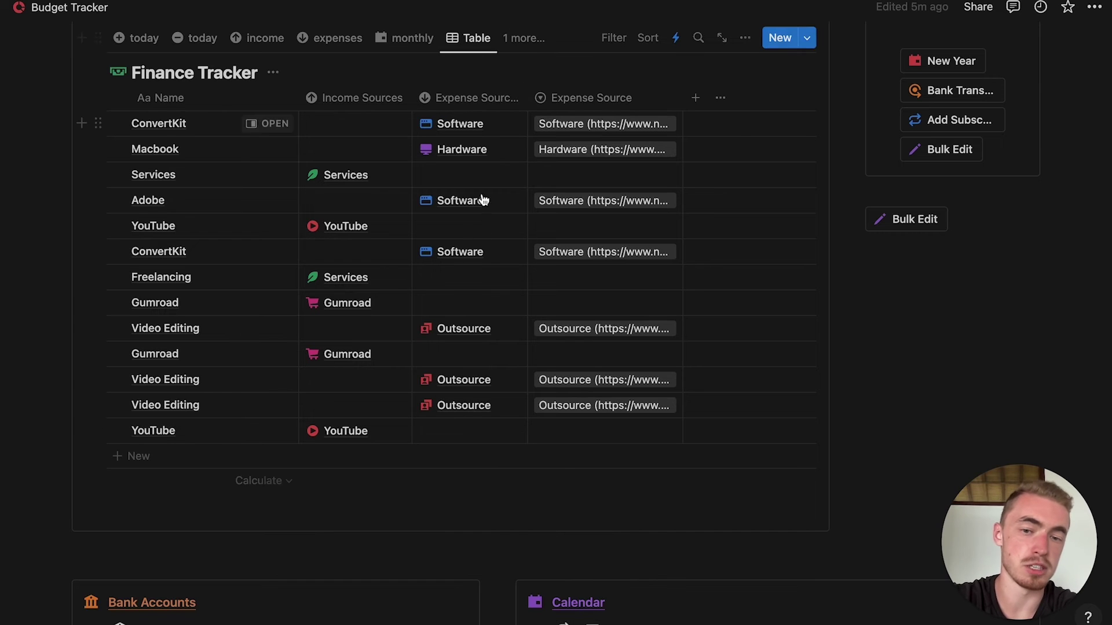
- Delete the imported Expense Source select property from the Finance Tracker
click(612, 107)
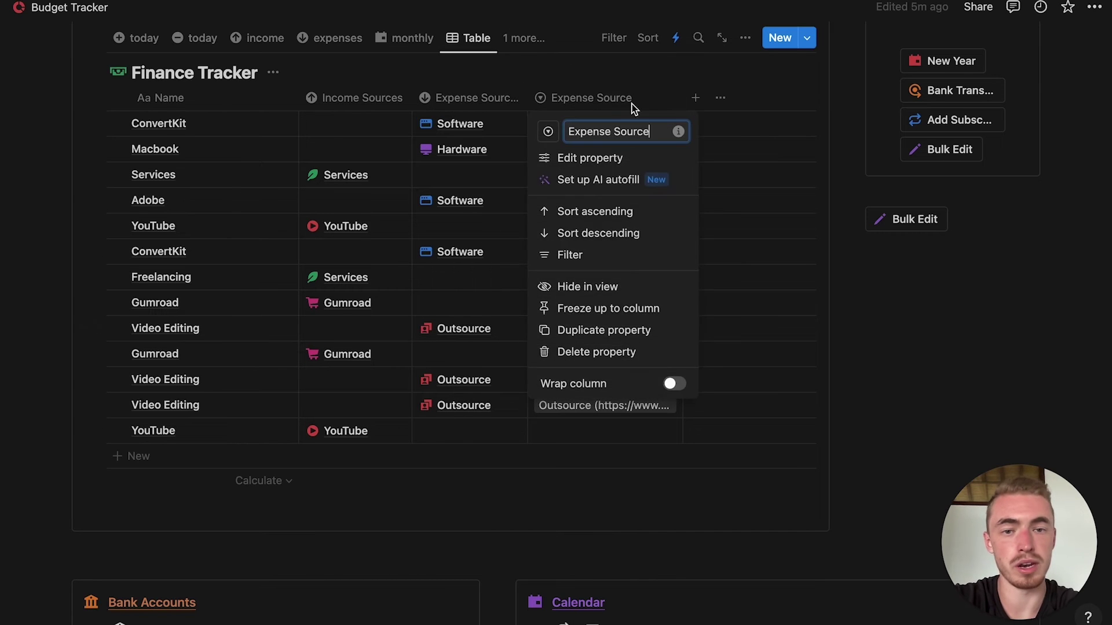
click(608, 354)
click(649, 330)
- Hide the Income Sources and Expense Sources properties in the Finance Tracker table view
scroll(390, 80, up, 1)
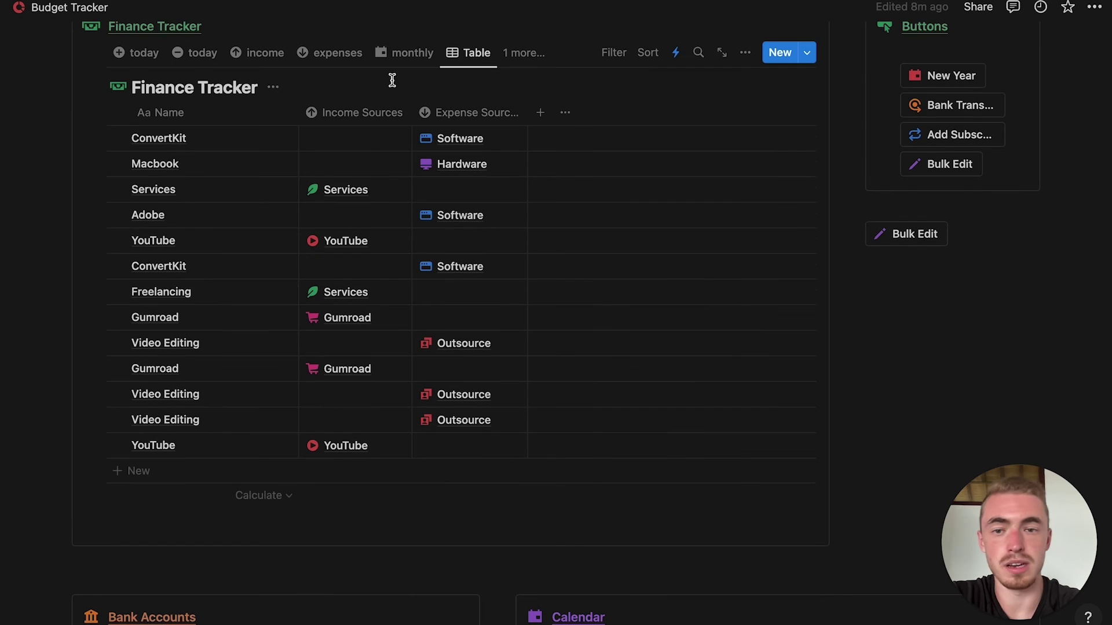
click(362, 117)
click(377, 281)
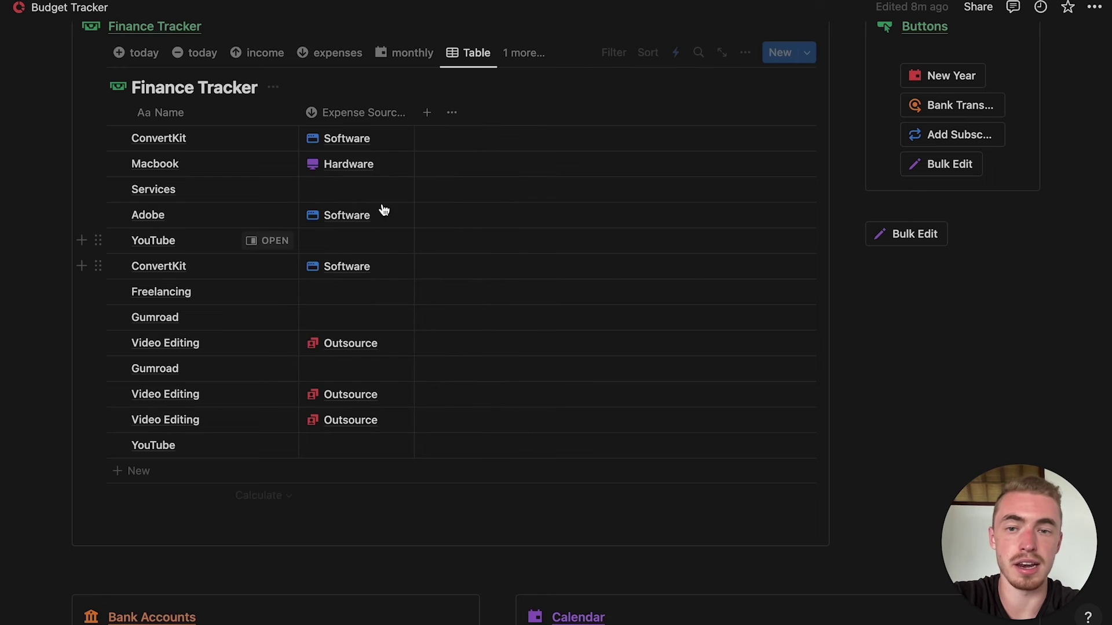
click(384, 116)
click(374, 279)
- Show the Overview and Overview Relation properties in the table and check the Overview Relation options in the ConvertKit row
click(745, 52)
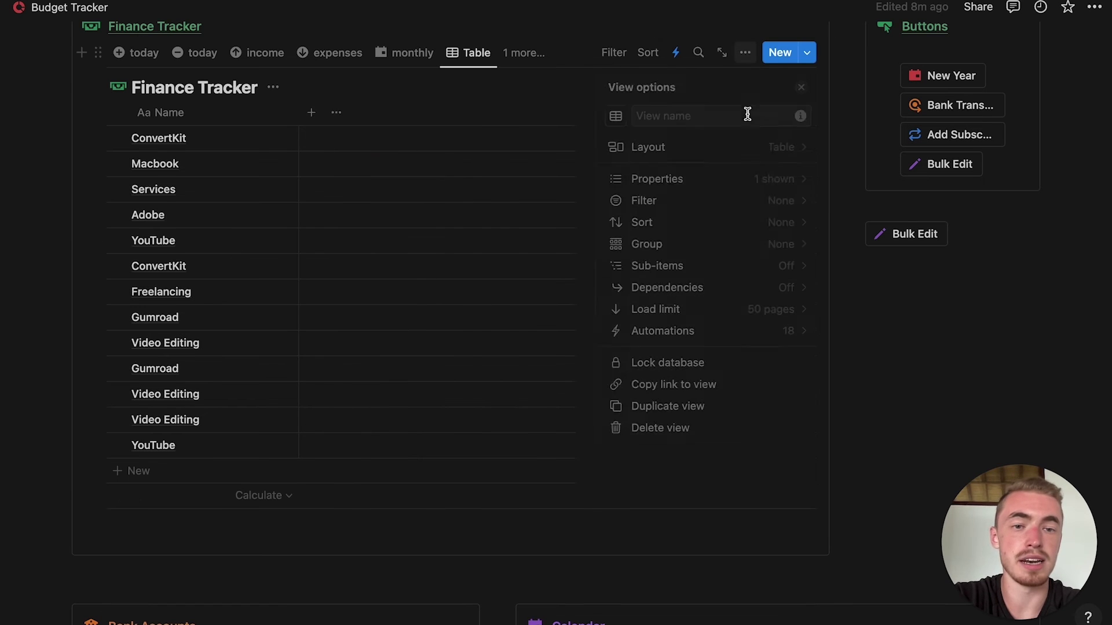
click(731, 182)
text(ov)
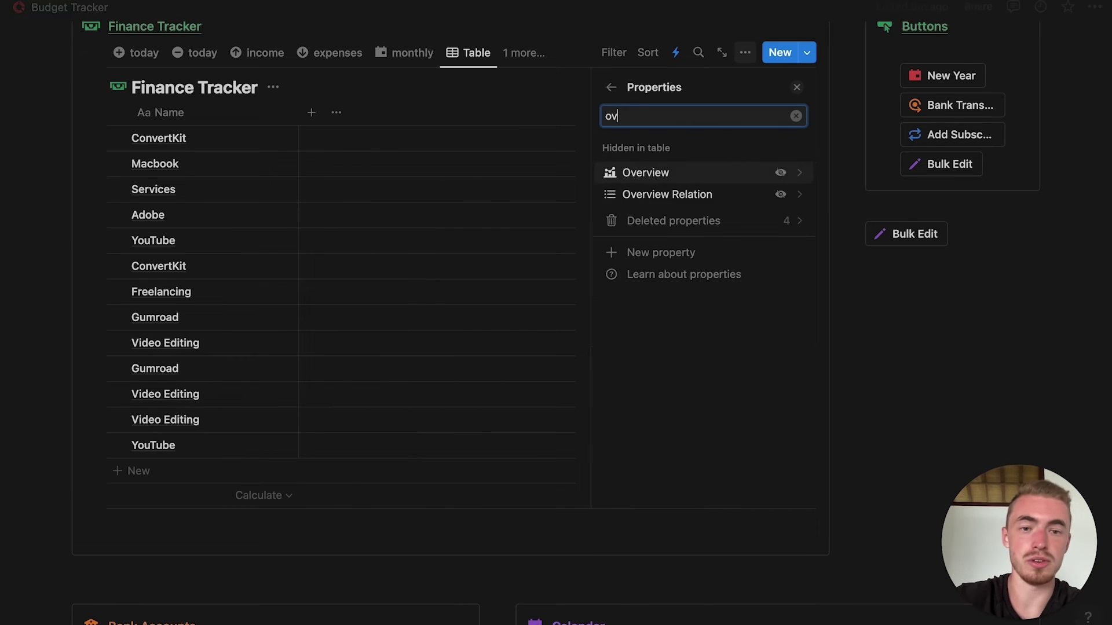
click(781, 173)
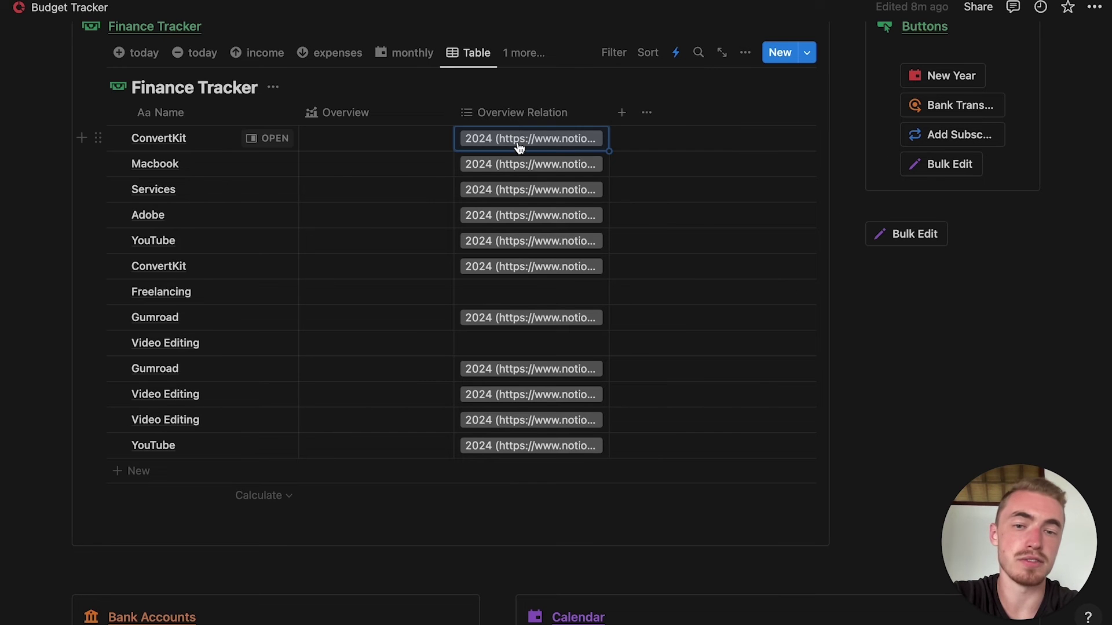
click(518, 142)
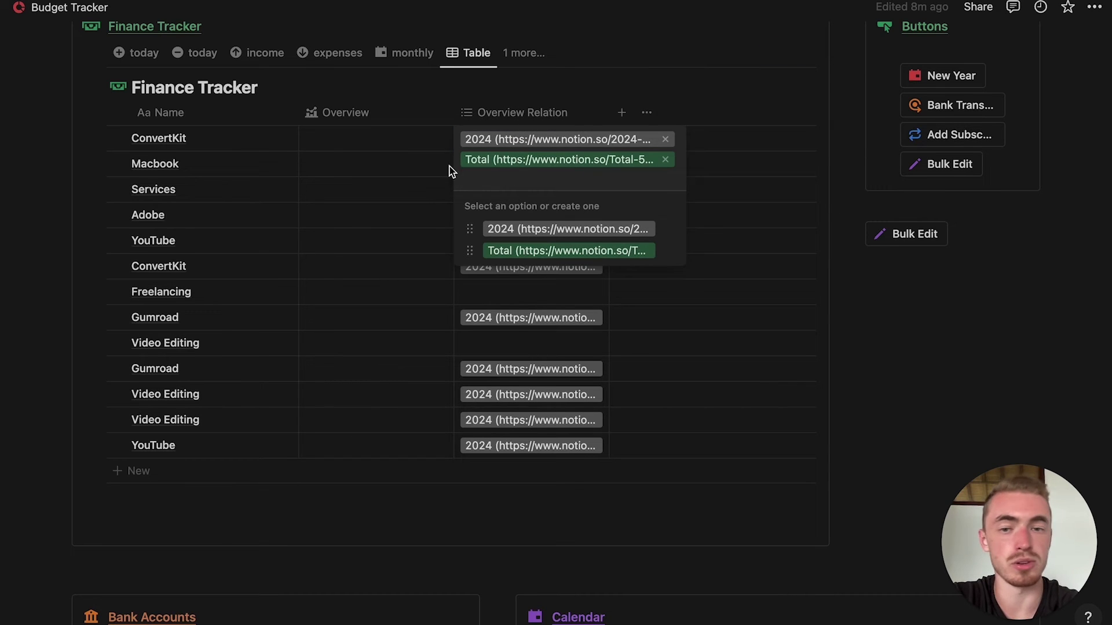
key(Escape)
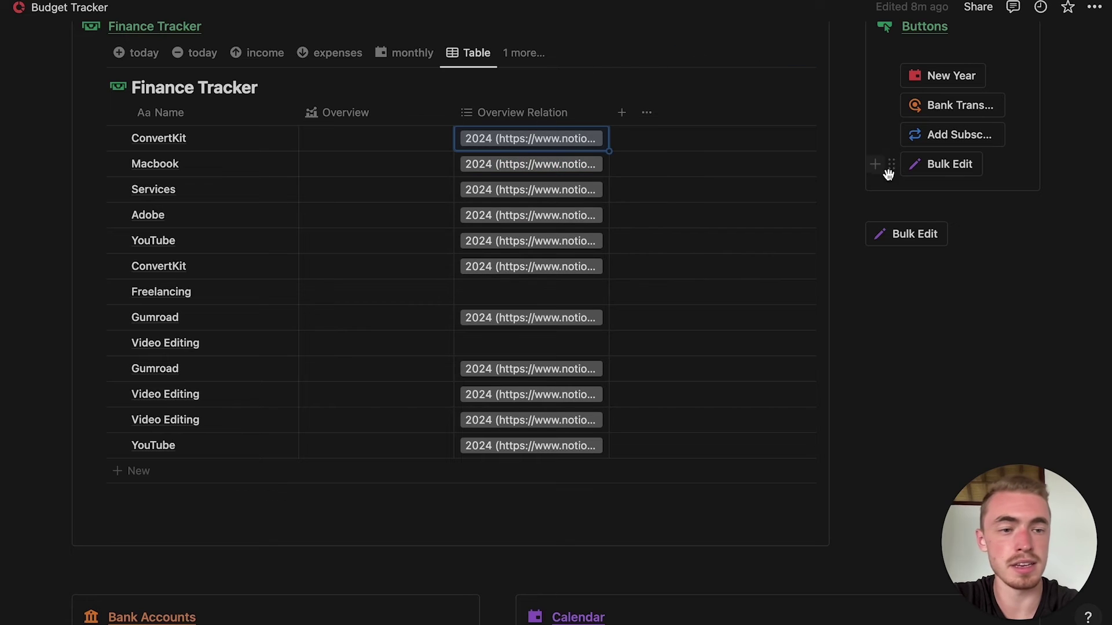
- Filter the Bulk Edit button's pages to those where Overview Relation contains the imported 2024 option
click(961, 234)
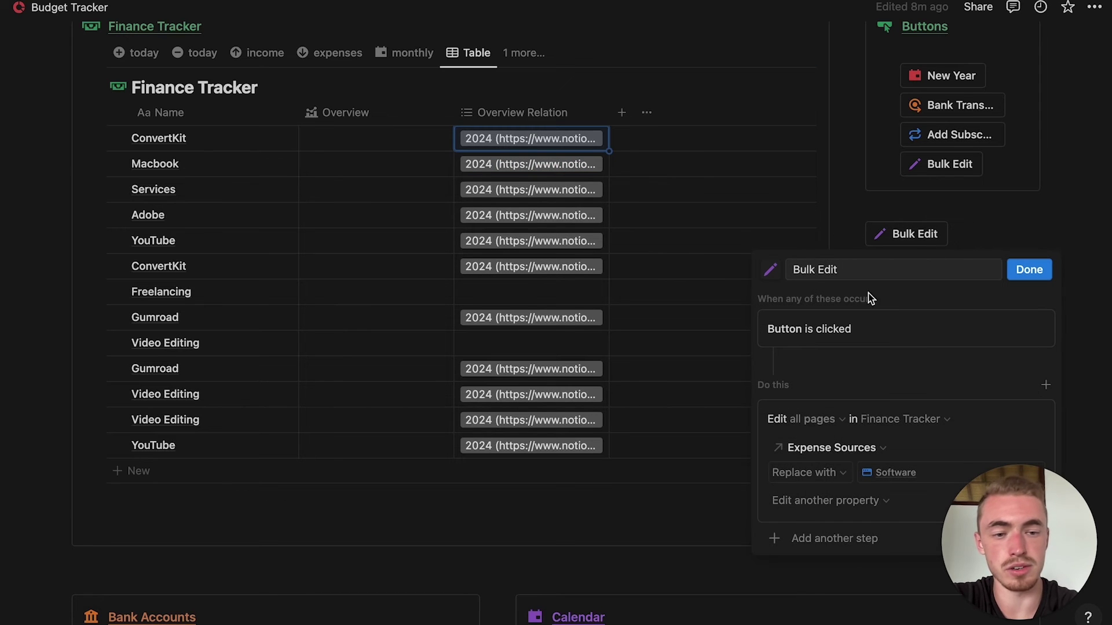
click(852, 416)
click(556, 450)
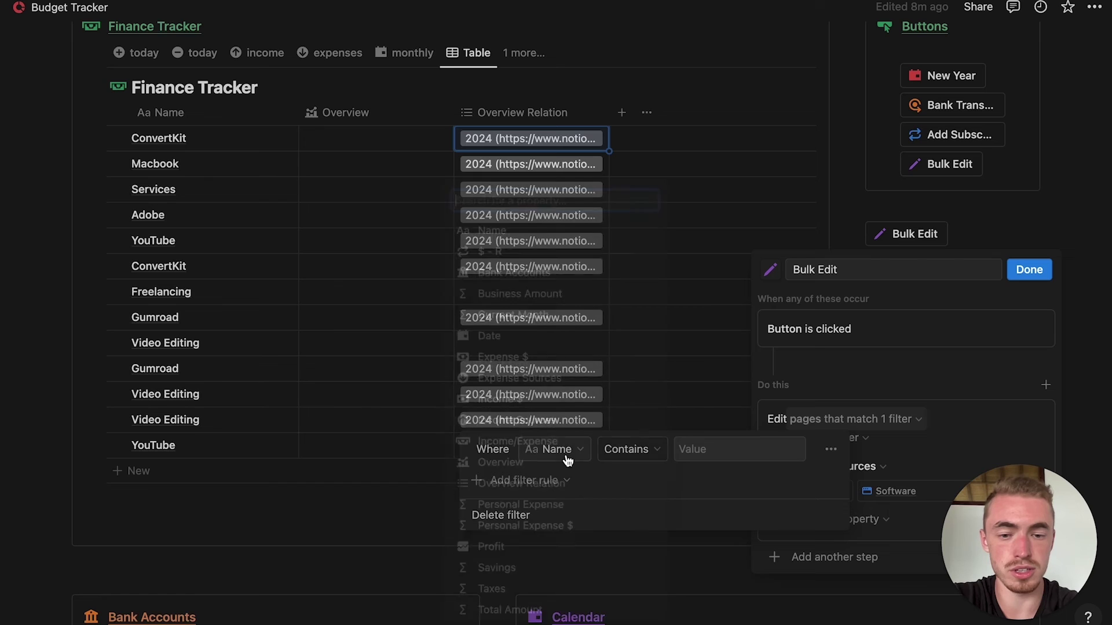
click(567, 493)
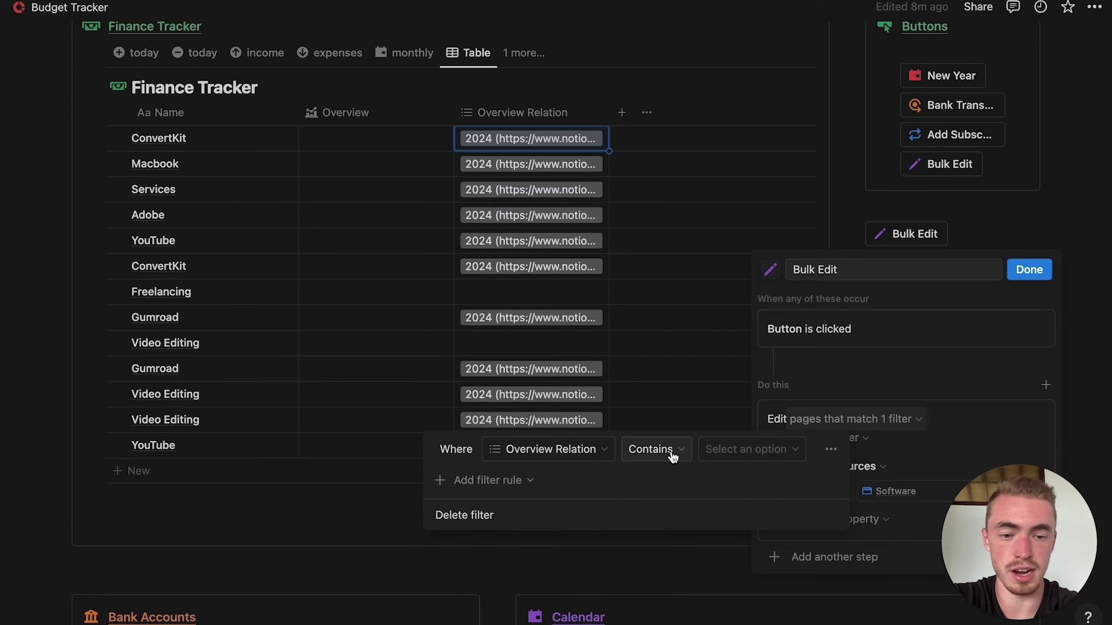
click(711, 447)
click(718, 513)
click(890, 385)
click(889, 406)
- Make the button add the 2024 page to Overview instead of replacing Expense Sources
click(813, 472)
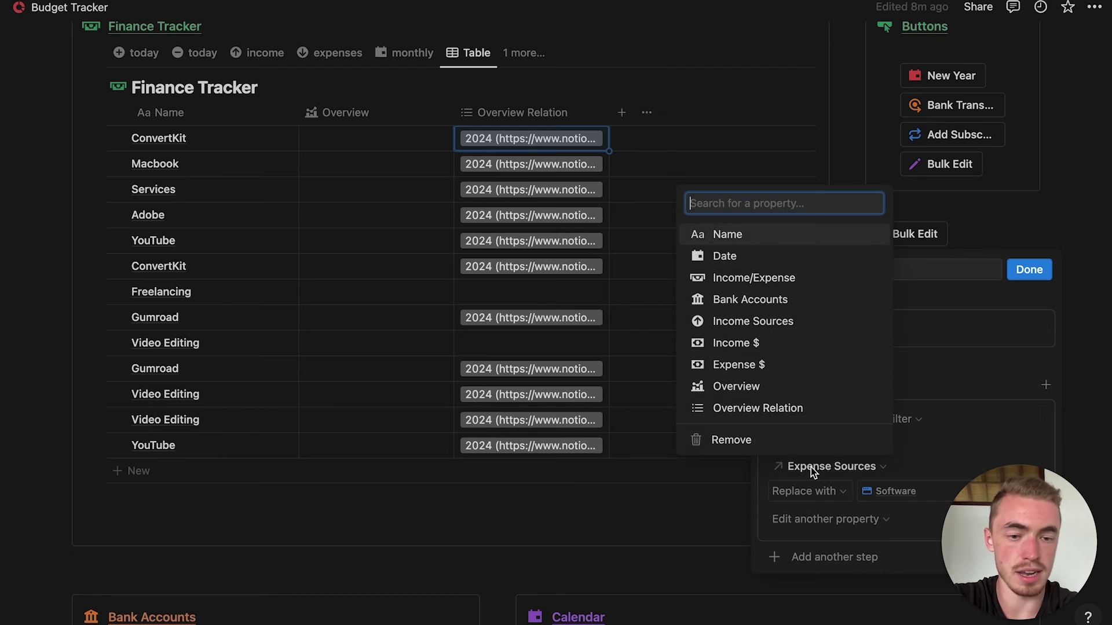
click(811, 384)
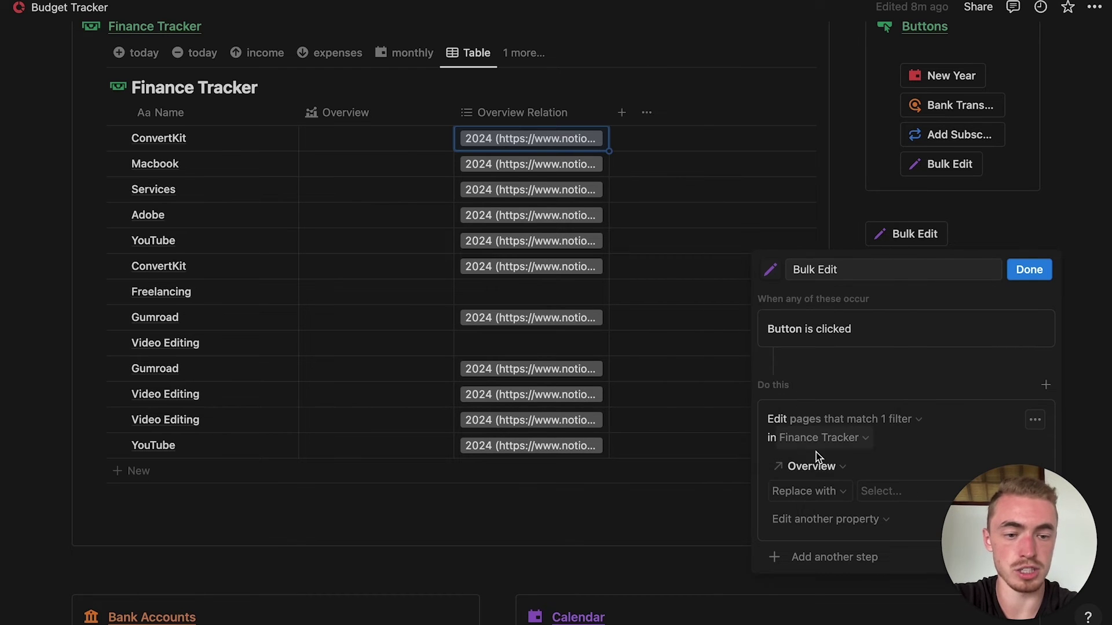
click(817, 498)
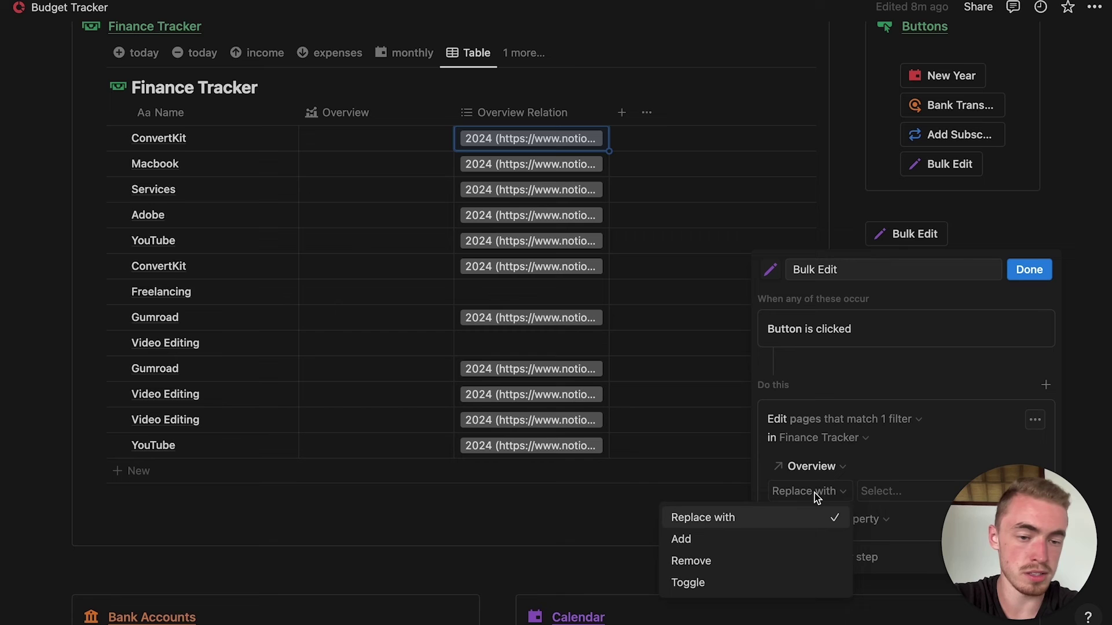
click(714, 542)
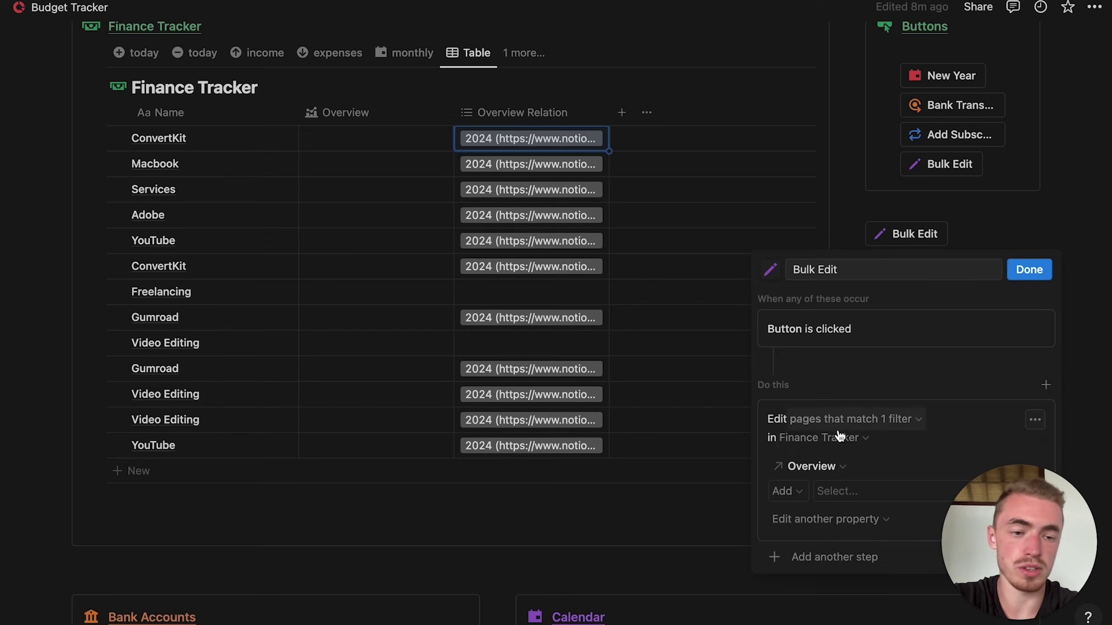
click(846, 491)
click(896, 398)
click(815, 367)
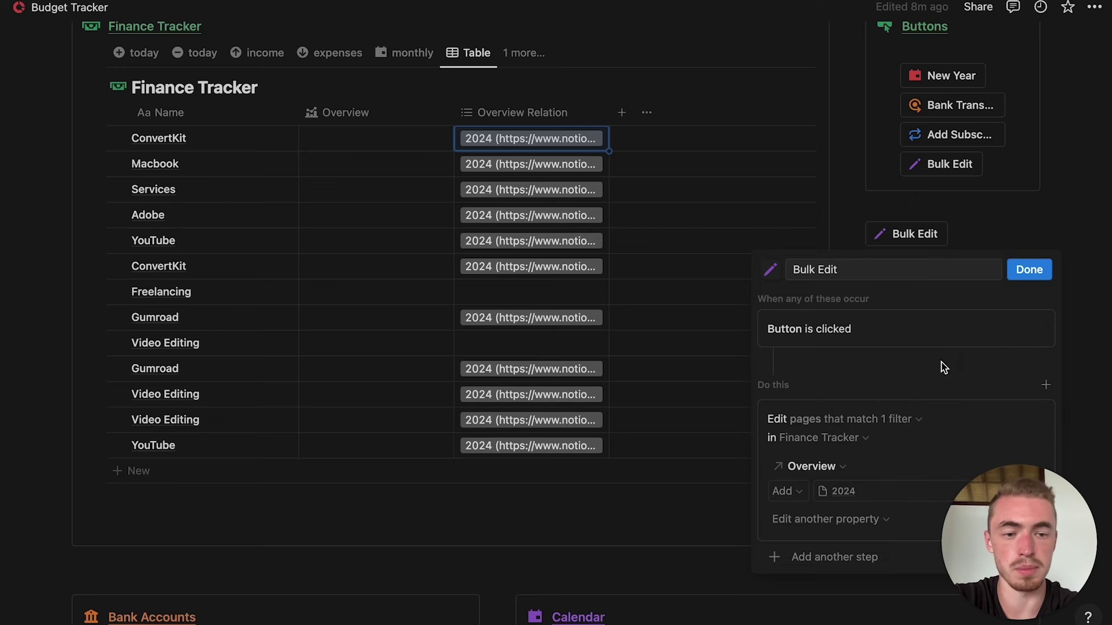
- Save the Bulk Edit button's settings and run it to link the matching finance records to the 2024 overview
click(1035, 272)
click(907, 234)
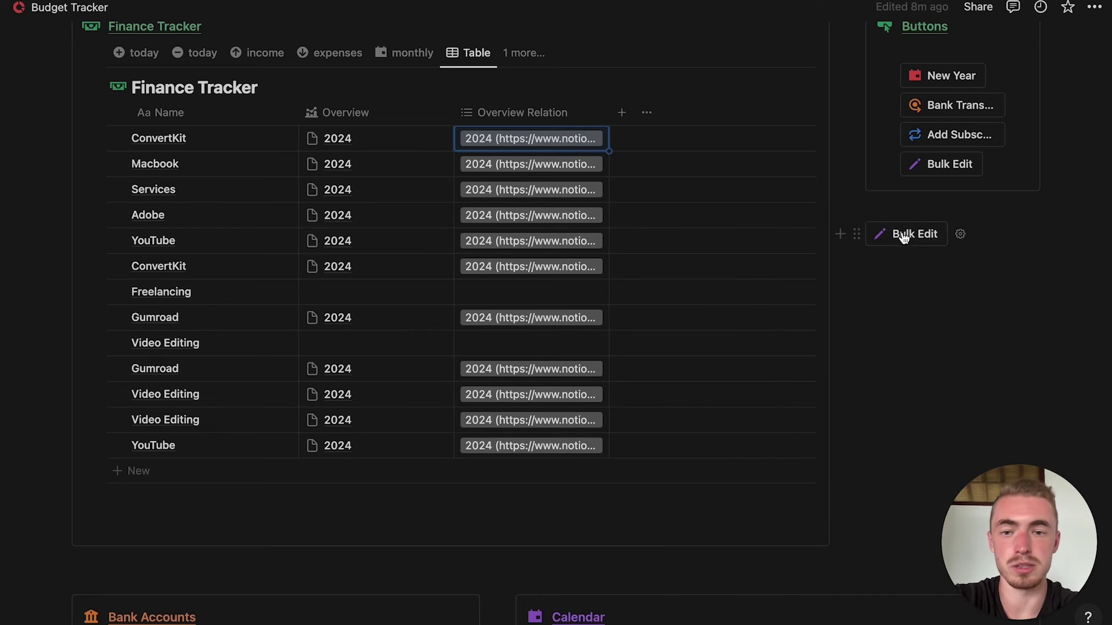
- Change the Bulk Edit button's page filter so Overview Relation contains the imported Total option instead of 2024
click(960, 237)
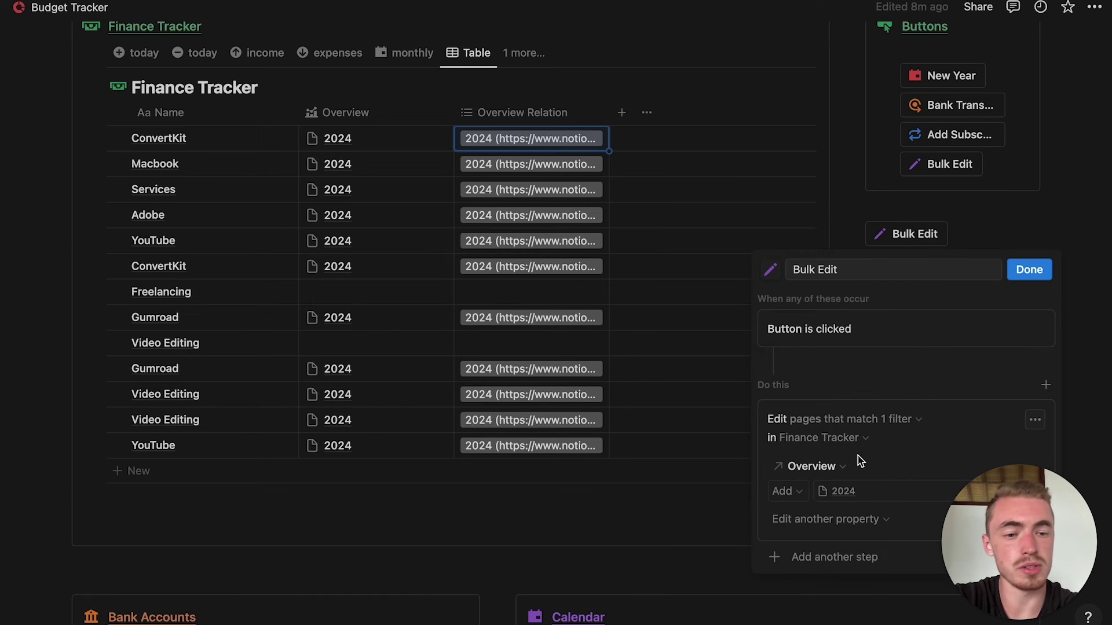
click(854, 419)
click(683, 452)
click(699, 509)
click(704, 534)
click(889, 363)
click(889, 362)
- Replace 2024 with Total as the page added to Overview, run the Bulk Edit button and check the ConvertKit row's Overview Relation options
click(896, 493)
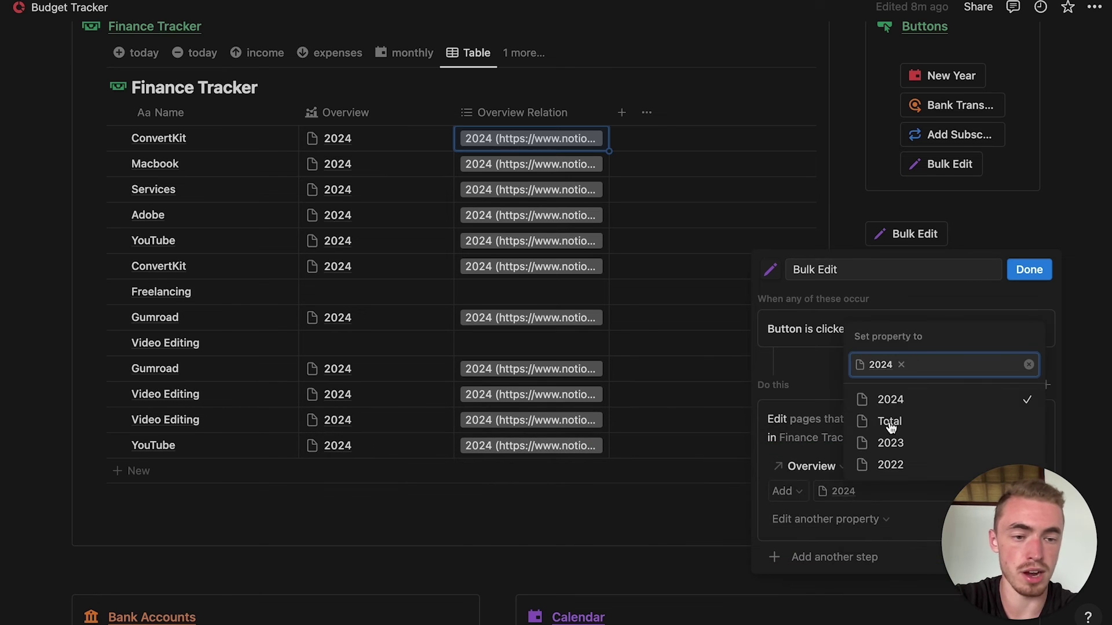
click(902, 366)
click(892, 422)
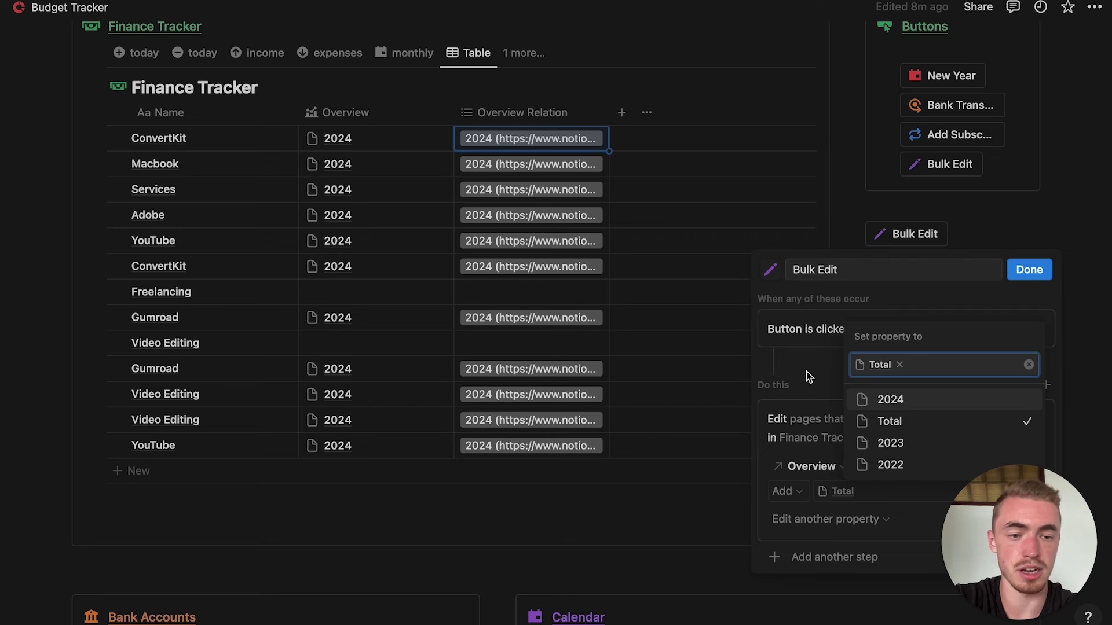
click(807, 372)
click(1040, 277)
click(917, 234)
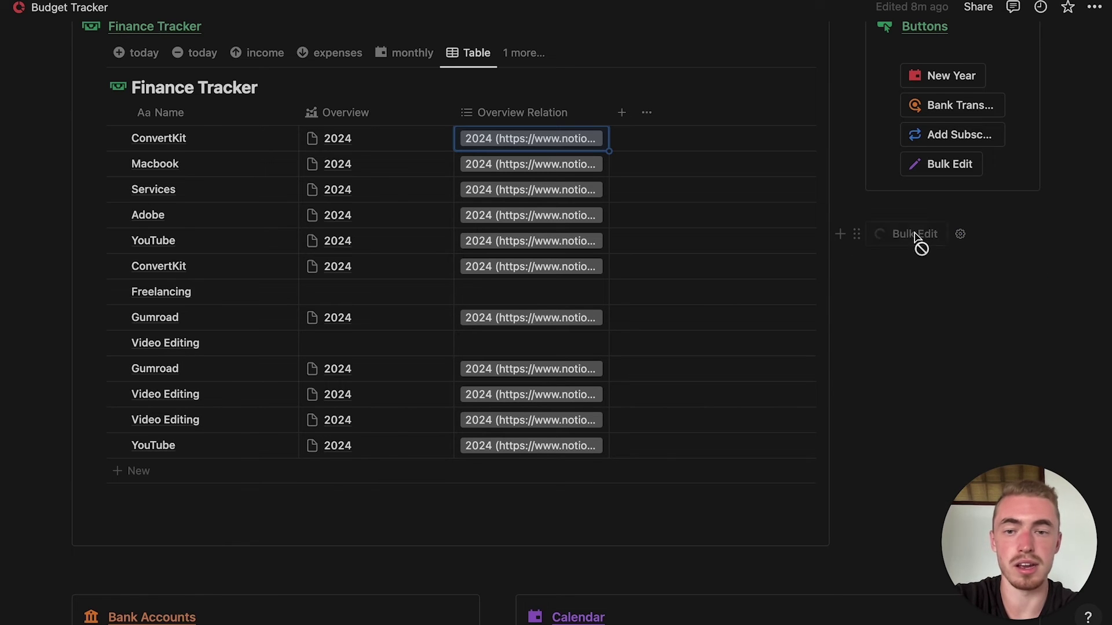
click(457, 144)
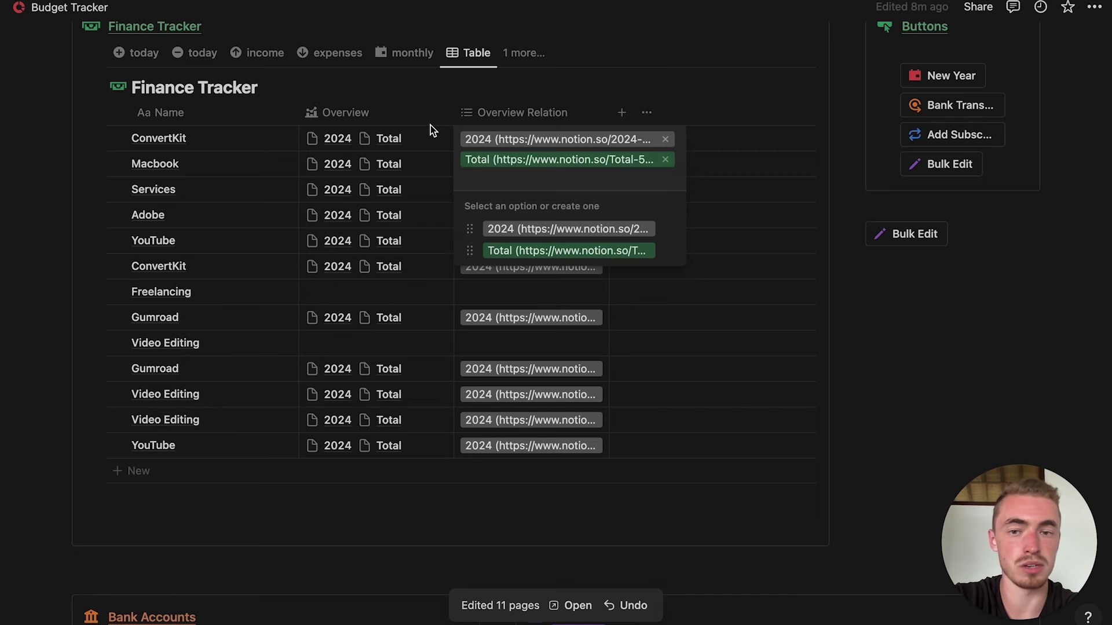
key(Escape)
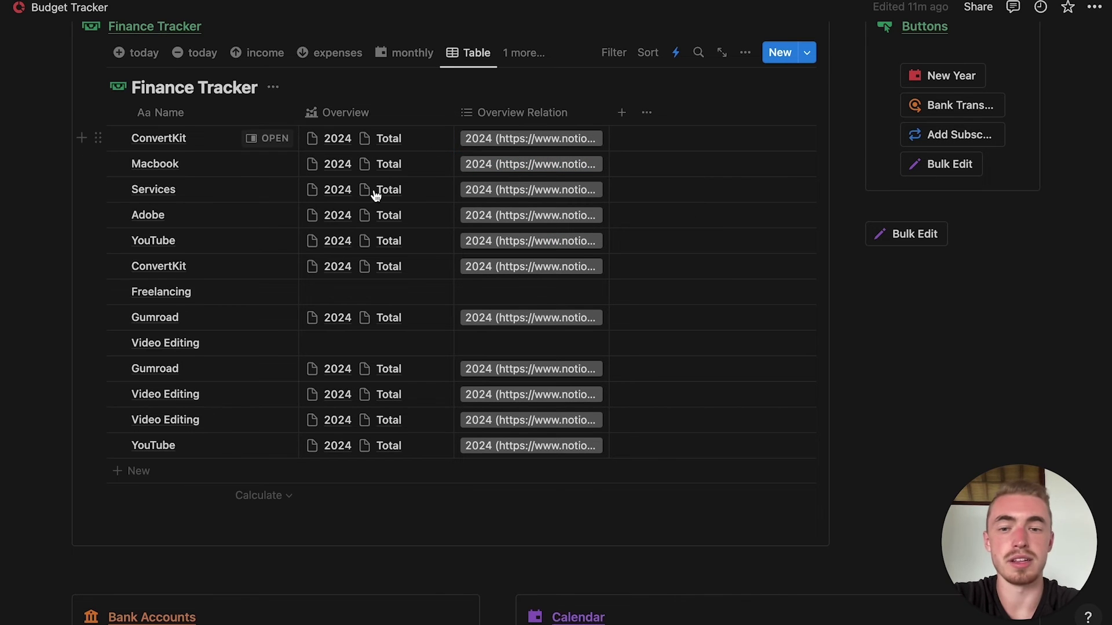
- Delete the Overview Relation property and hide the Overview property in the Finance Tracker table view
click(534, 116)
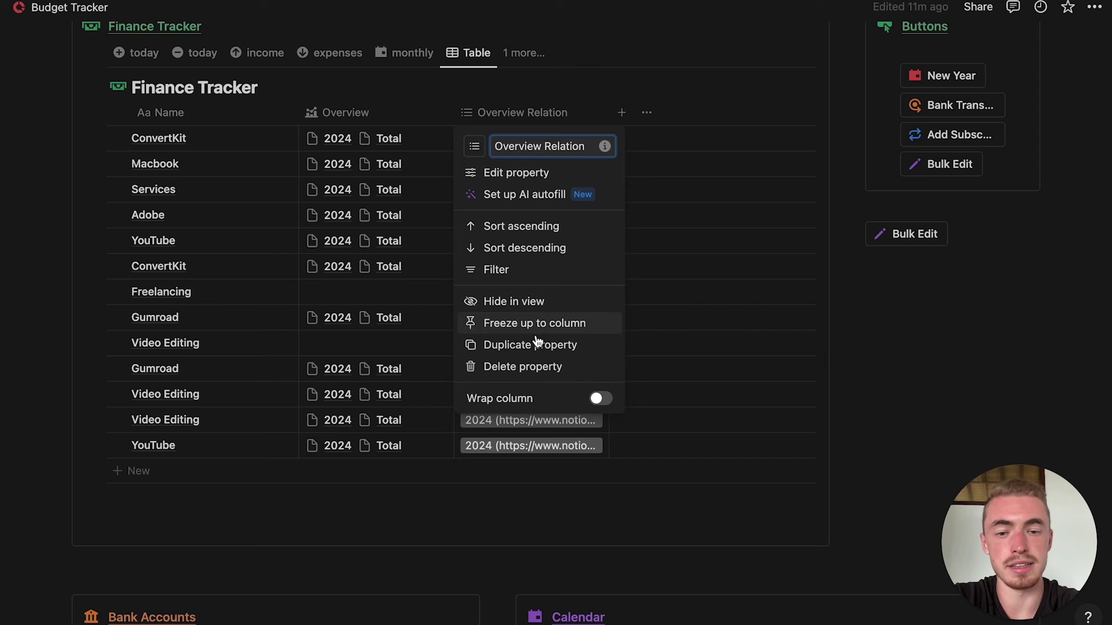
click(531, 366)
click(618, 332)
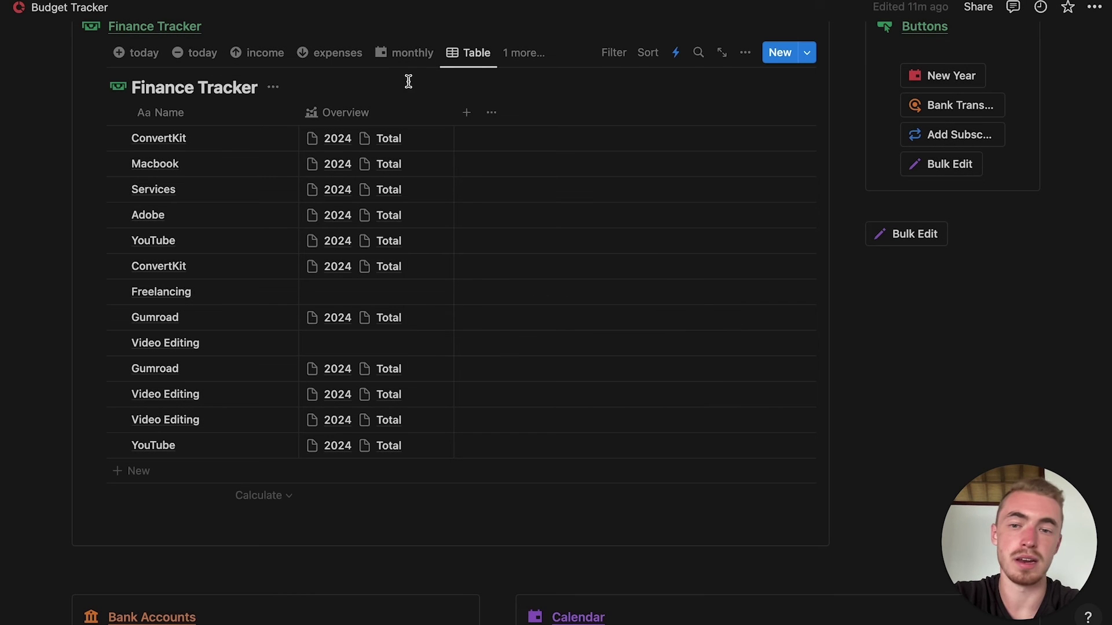
click(377, 114)
click(362, 280)
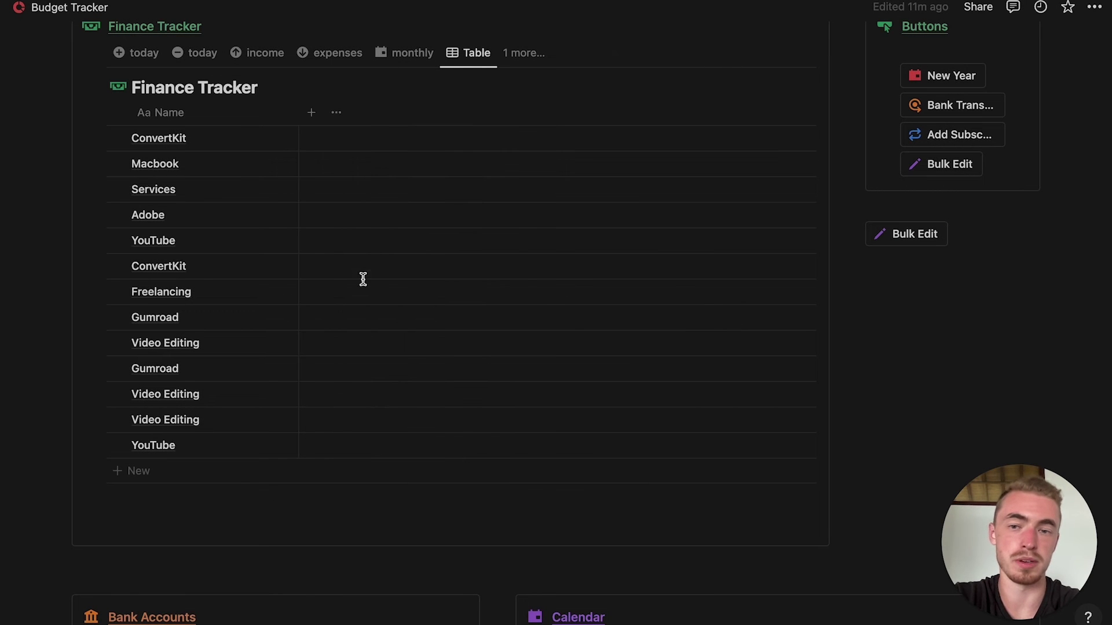
- Check the monthly view, and filter the Finance Tracker table view to records whose Income/Expense is Income
click(416, 57)
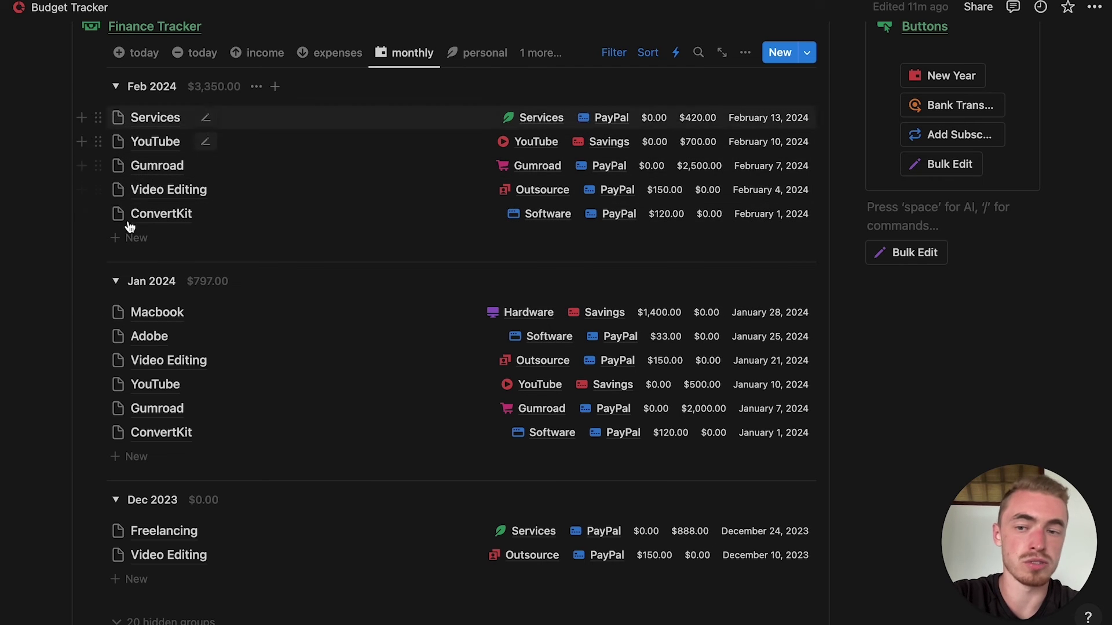
click(388, 97)
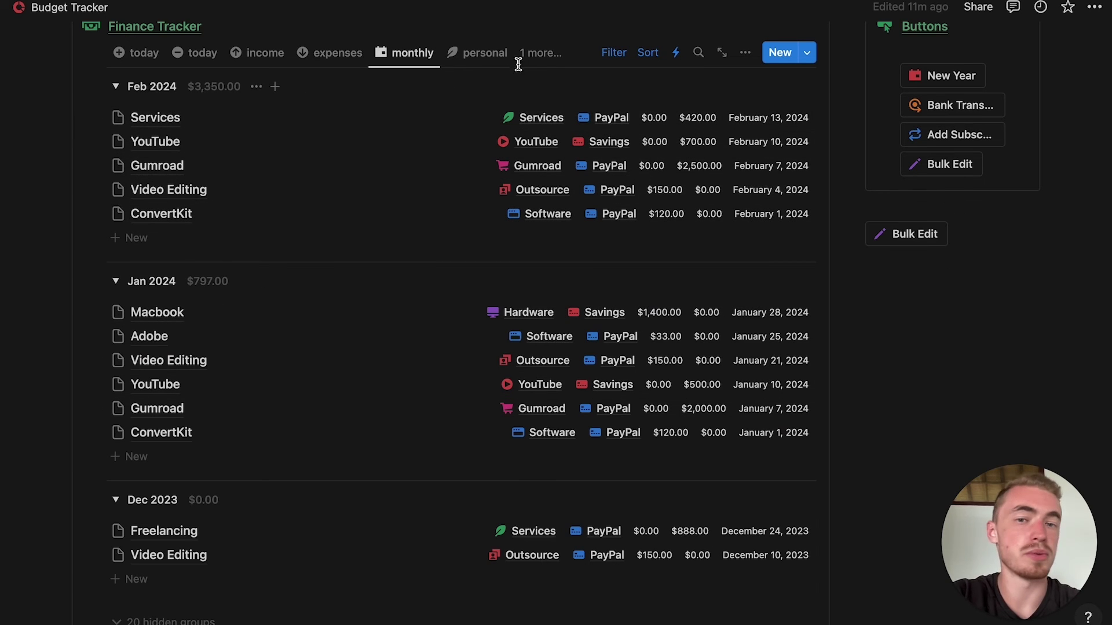
click(539, 58)
click(488, 244)
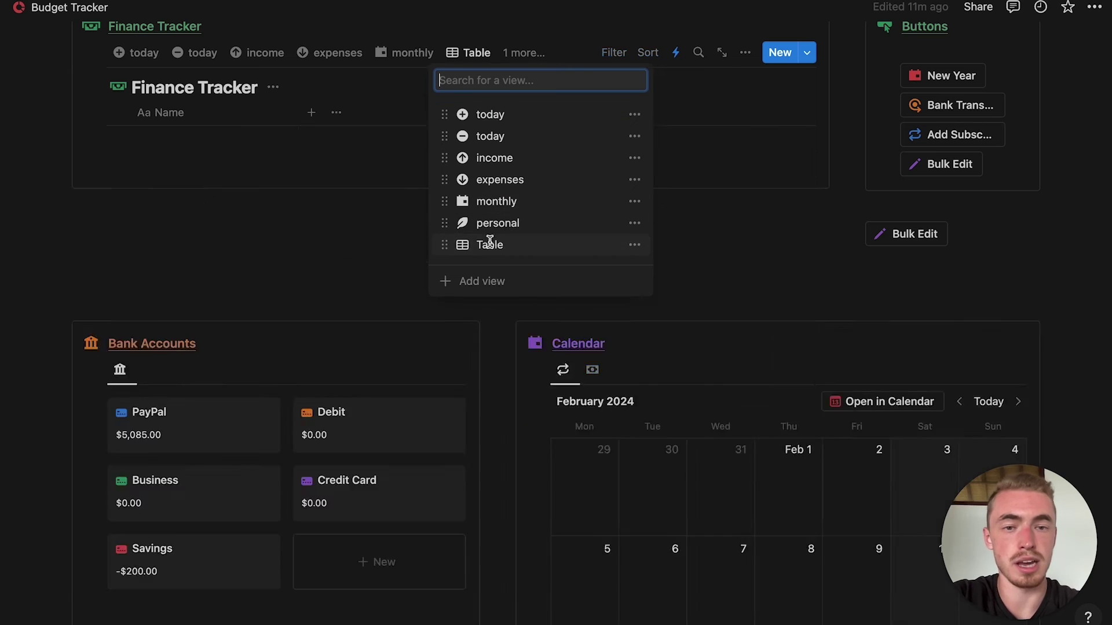
click(614, 52)
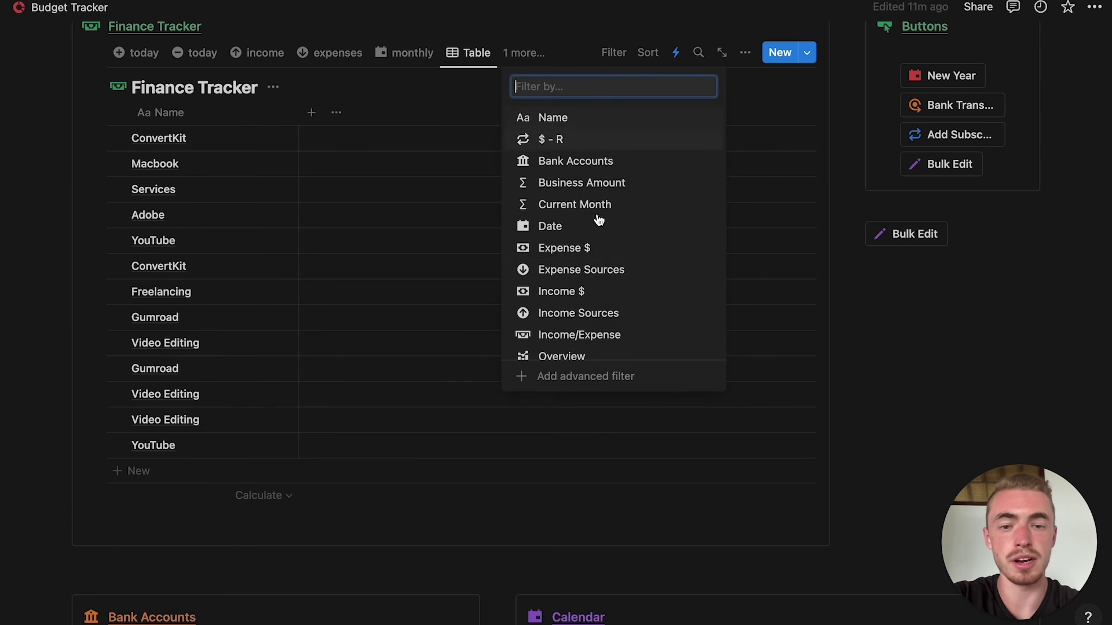
click(539, 332)
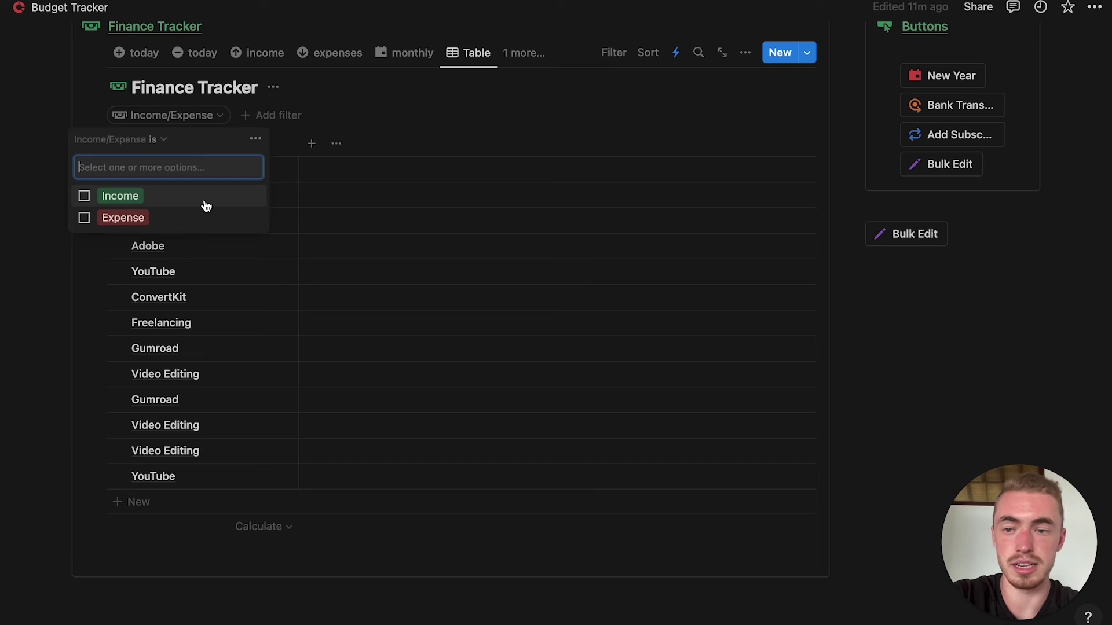
click(205, 202)
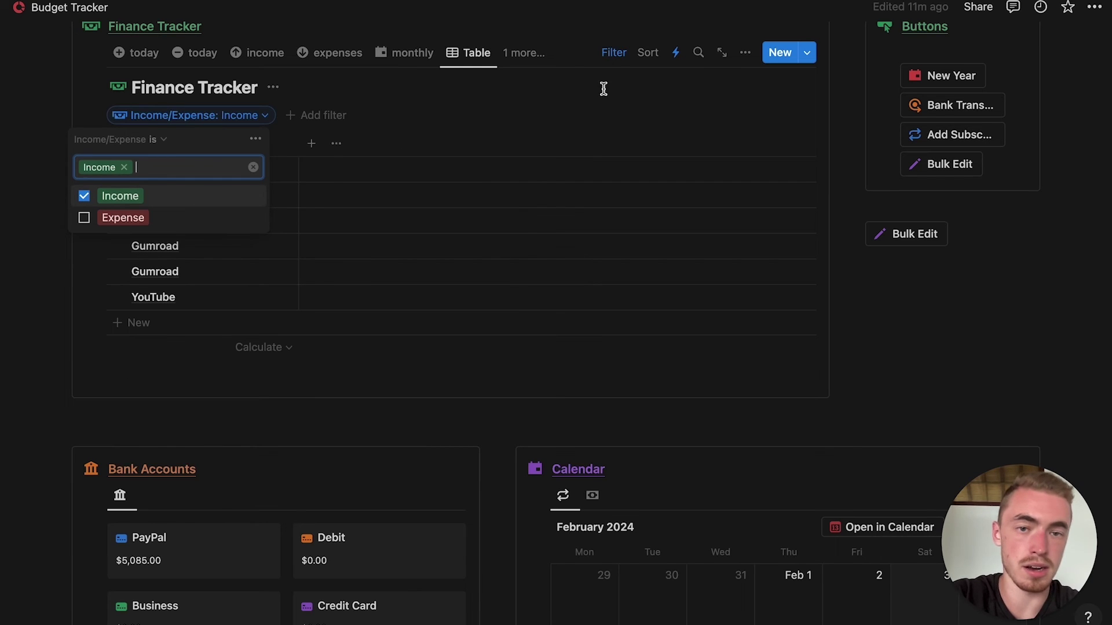
click(614, 60)
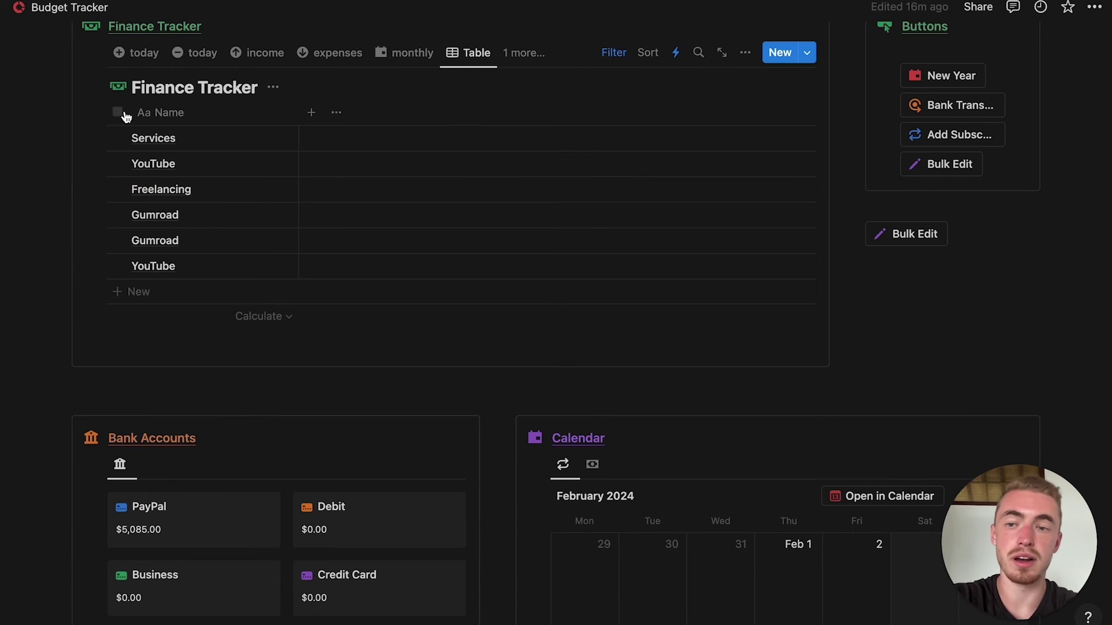
- Give all the filtered income records the green circled up-arrow icon
click(118, 113)
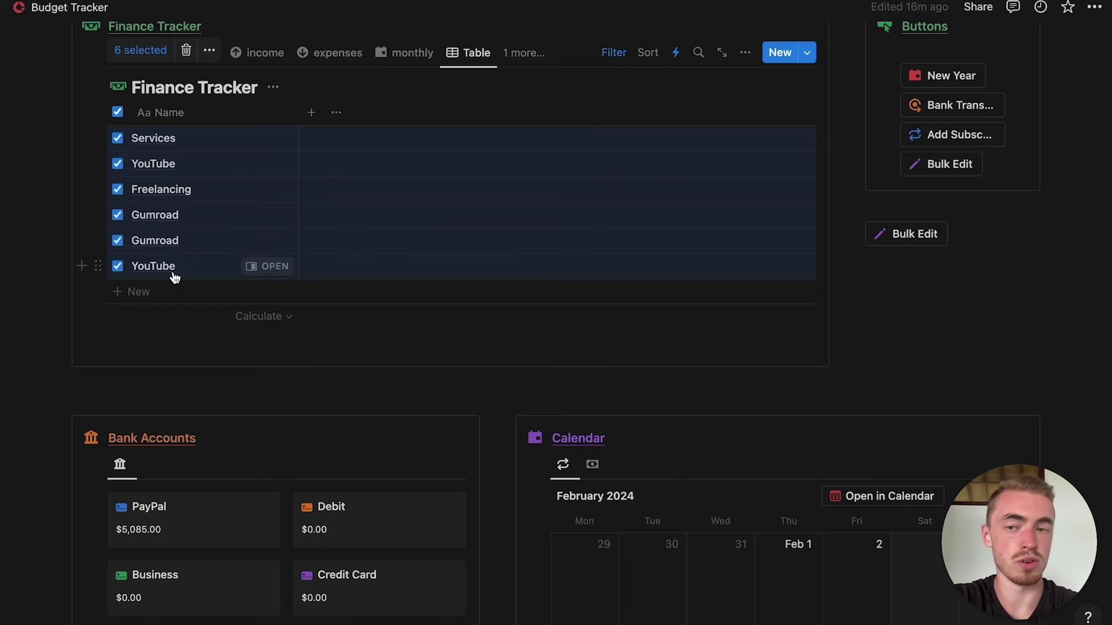
click(211, 53)
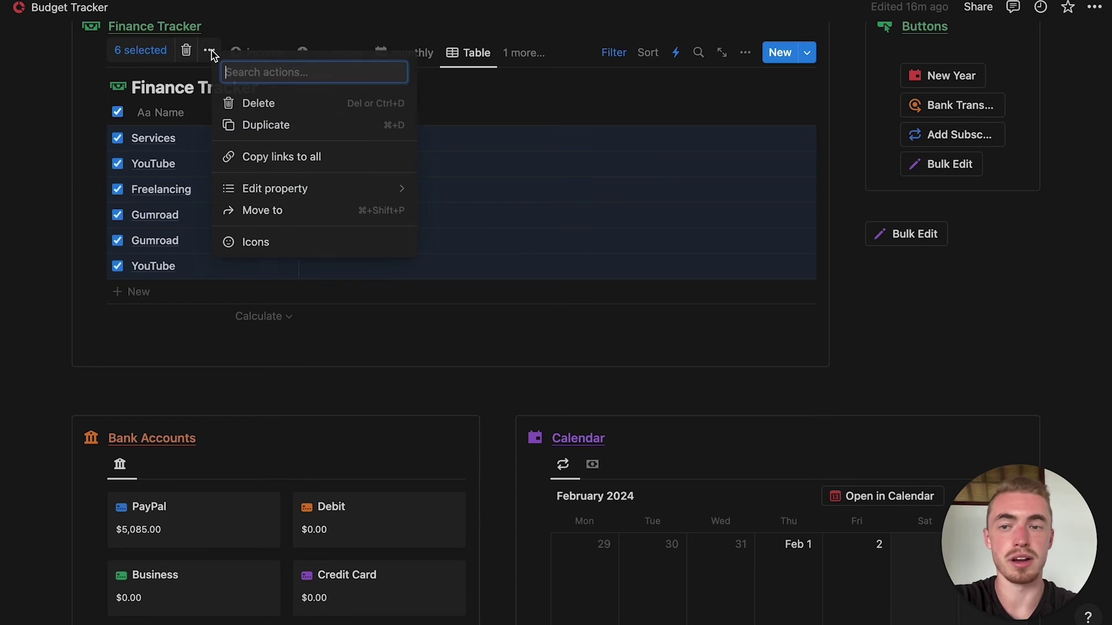
click(271, 246)
click(125, 74)
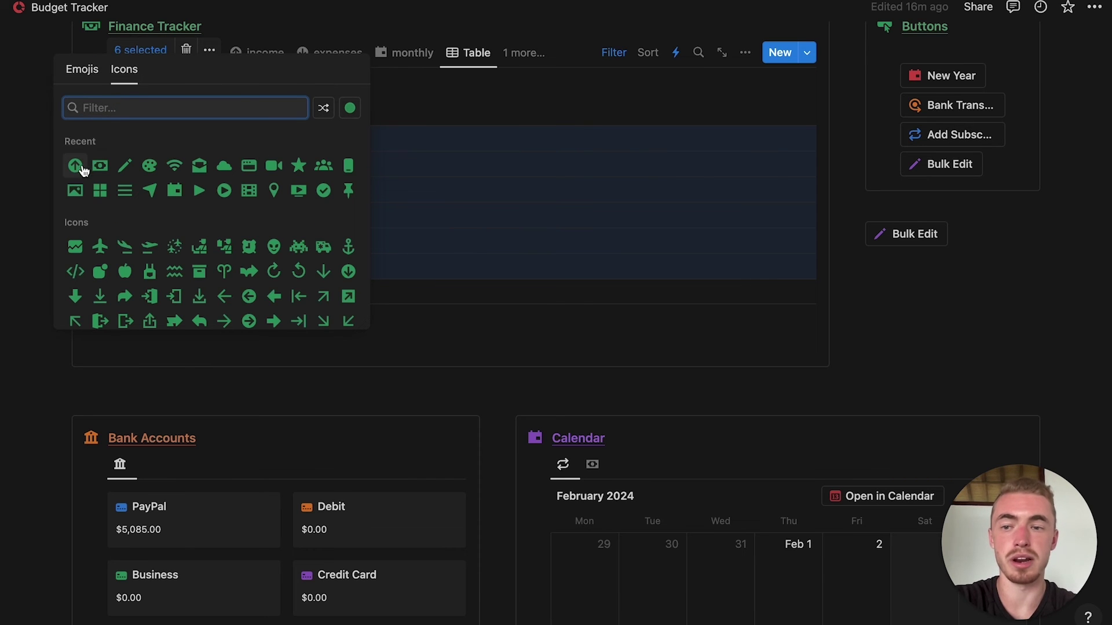
click(76, 167)
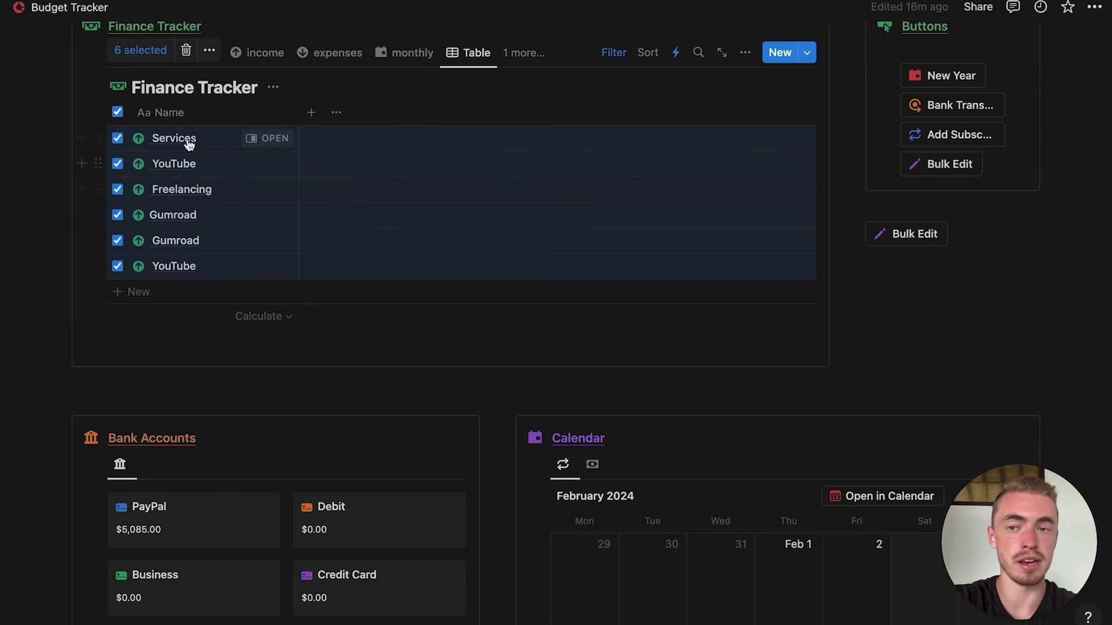
click(117, 113)
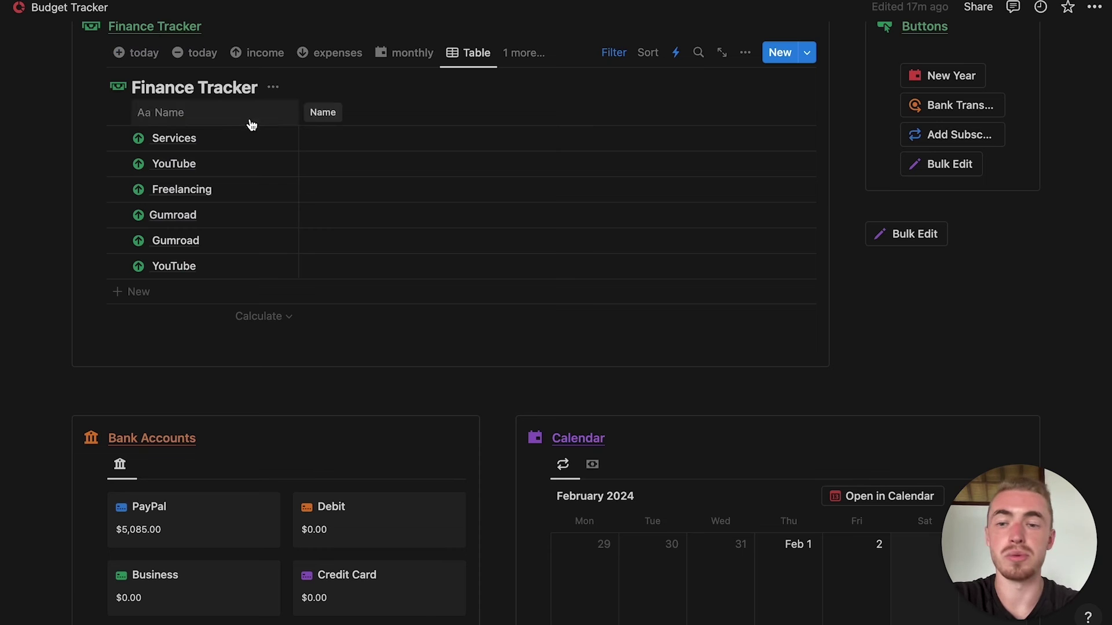
- Change the table's Income/Expense filter from Income to Expense
click(614, 53)
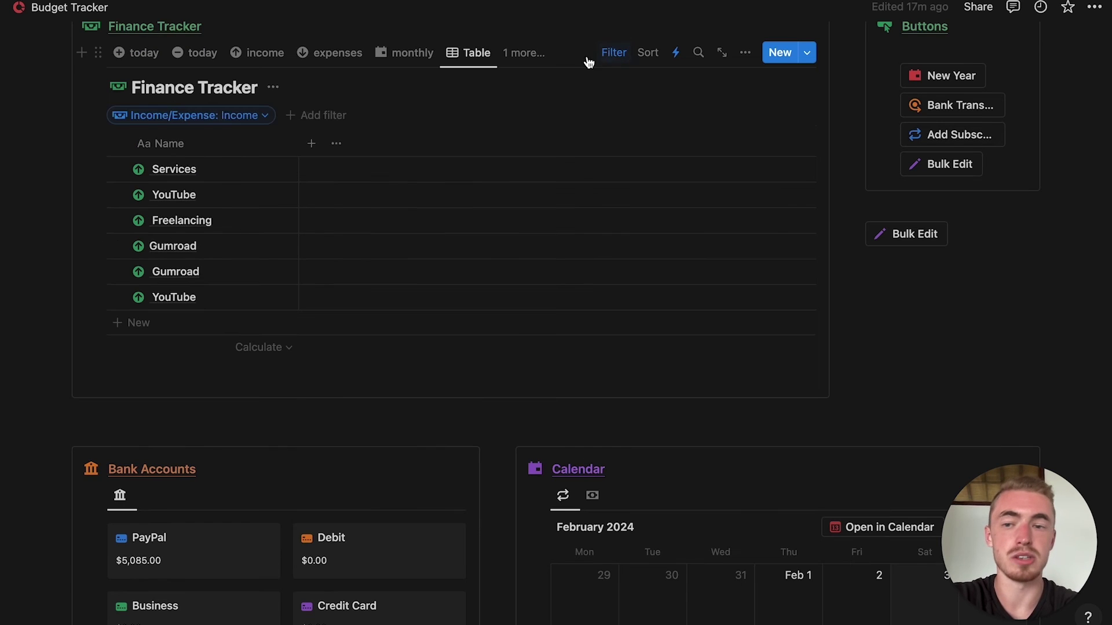
click(205, 113)
click(167, 197)
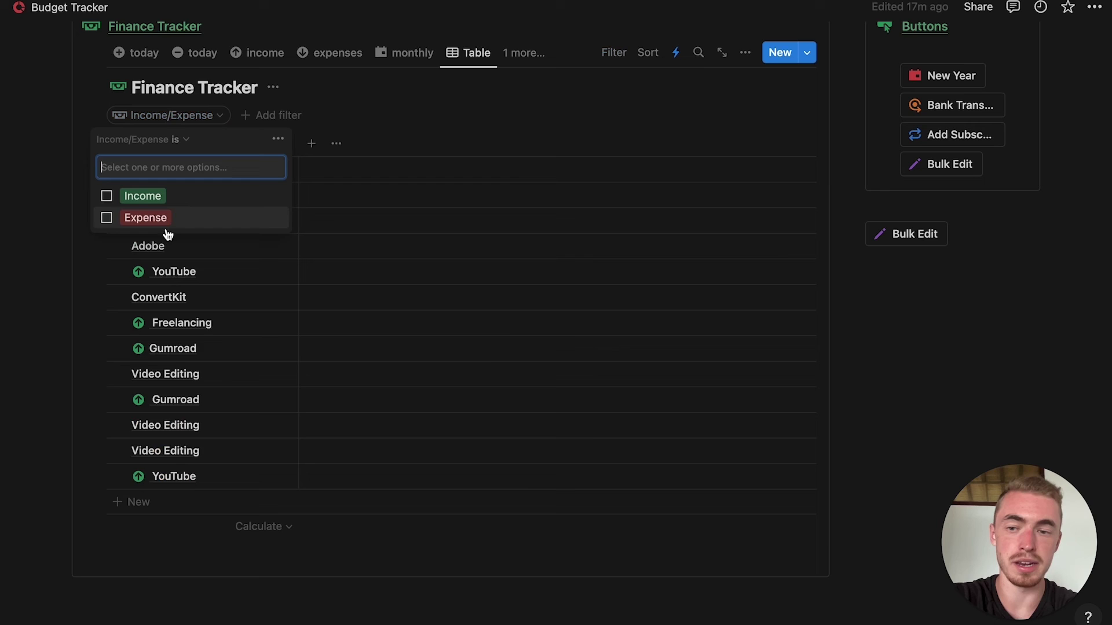
click(168, 222)
click(608, 58)
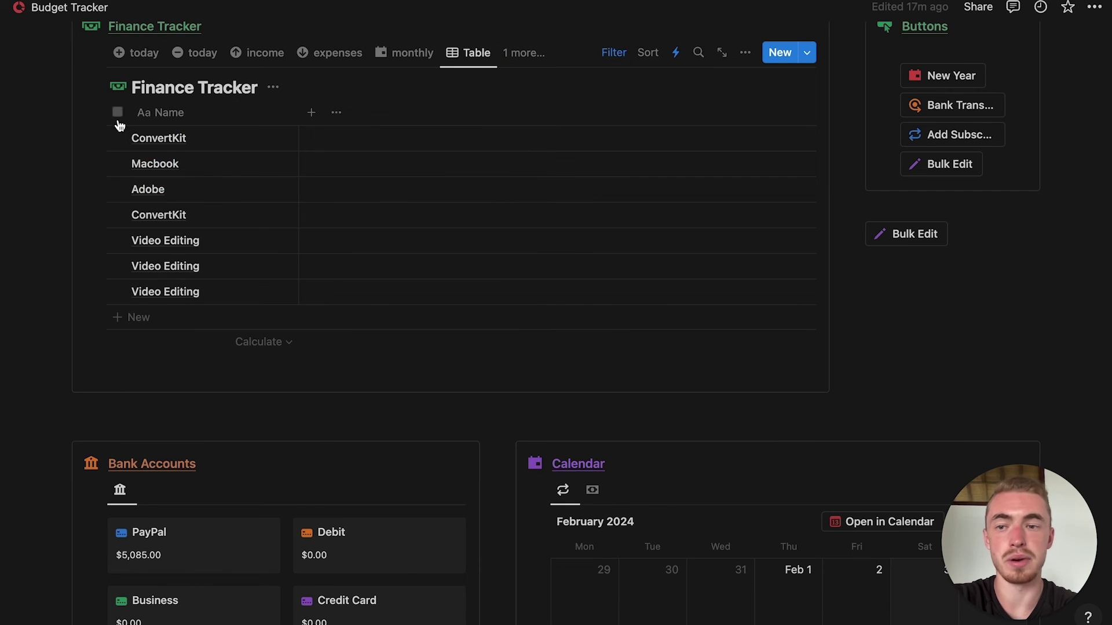
- Give all the filtered expense records the red circled down-arrow icon
click(117, 114)
click(210, 51)
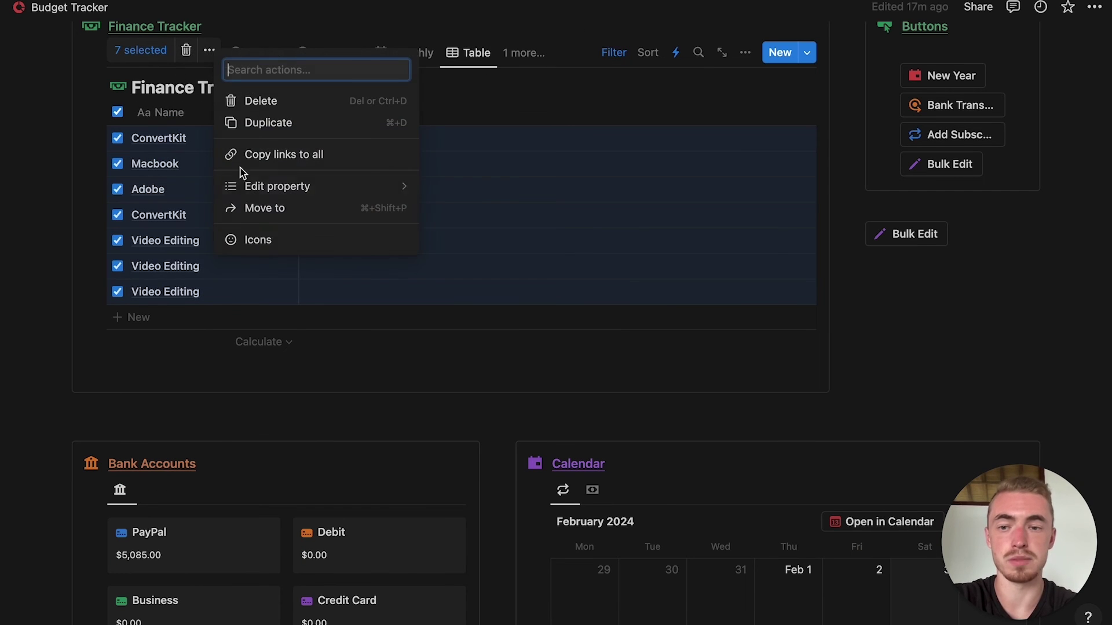
click(266, 240)
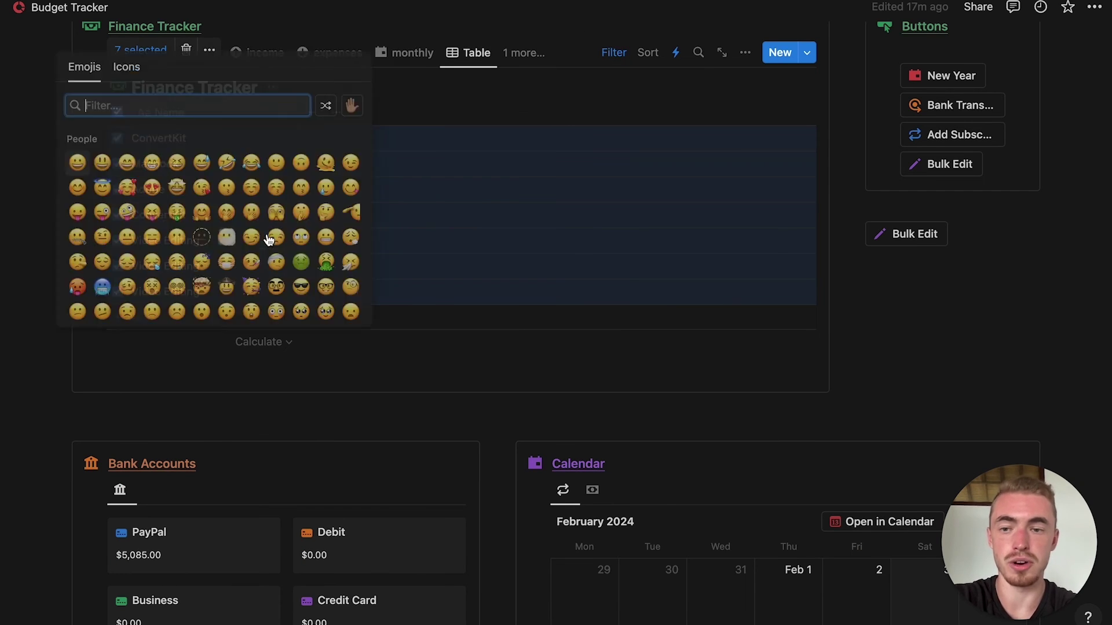
click(127, 66)
click(77, 162)
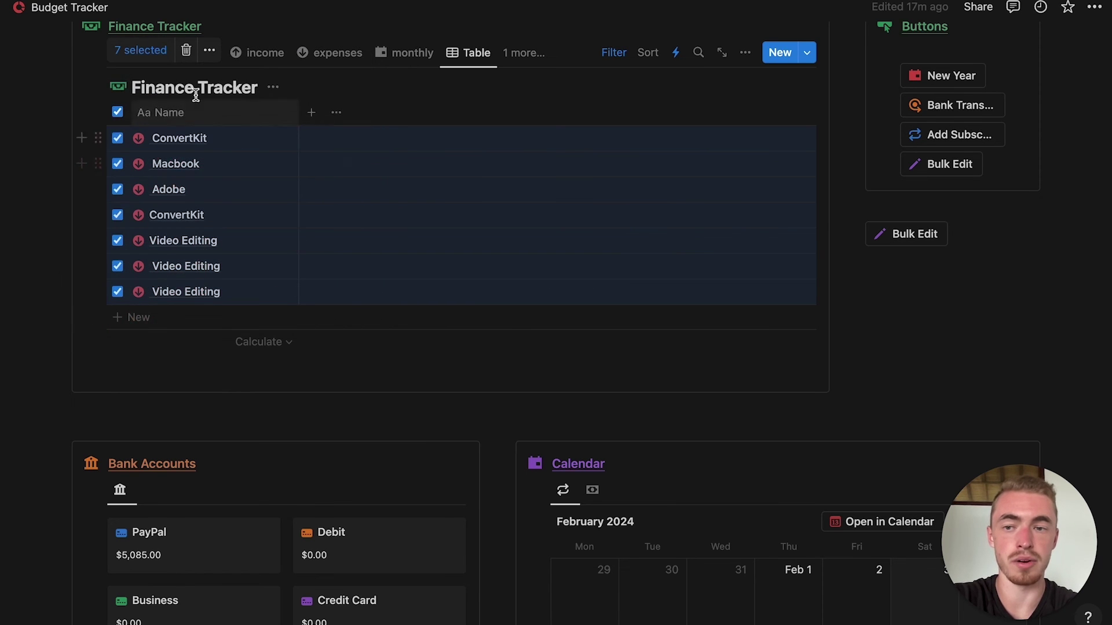
click(117, 112)
- Check the record icons in the monthly view and delete the Table view from the Finance Tracker
click(422, 57)
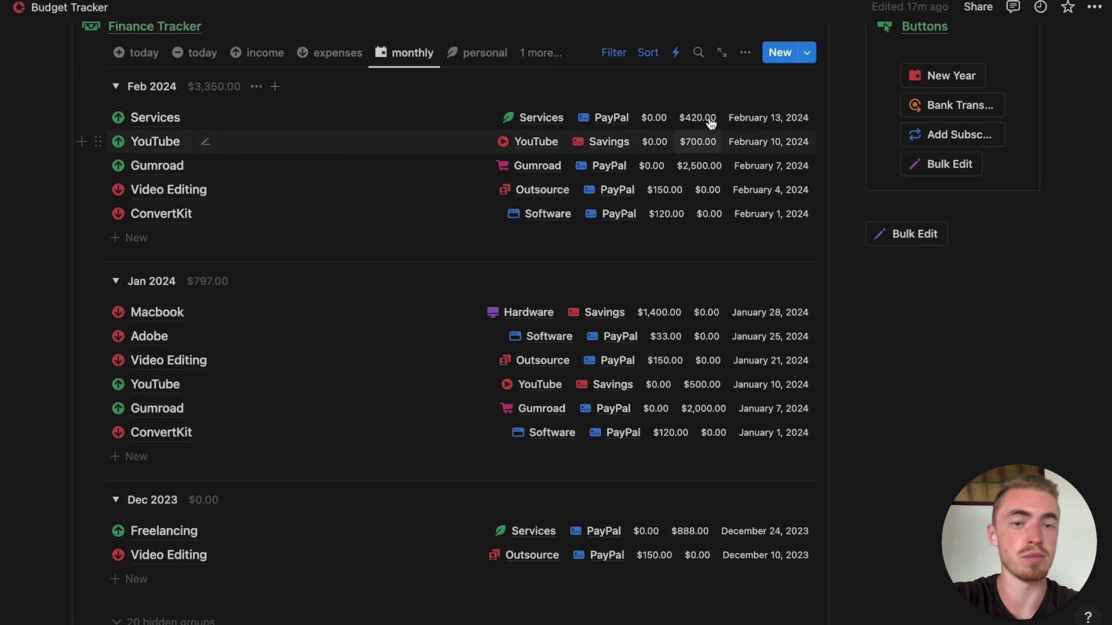
click(538, 54)
click(637, 246)
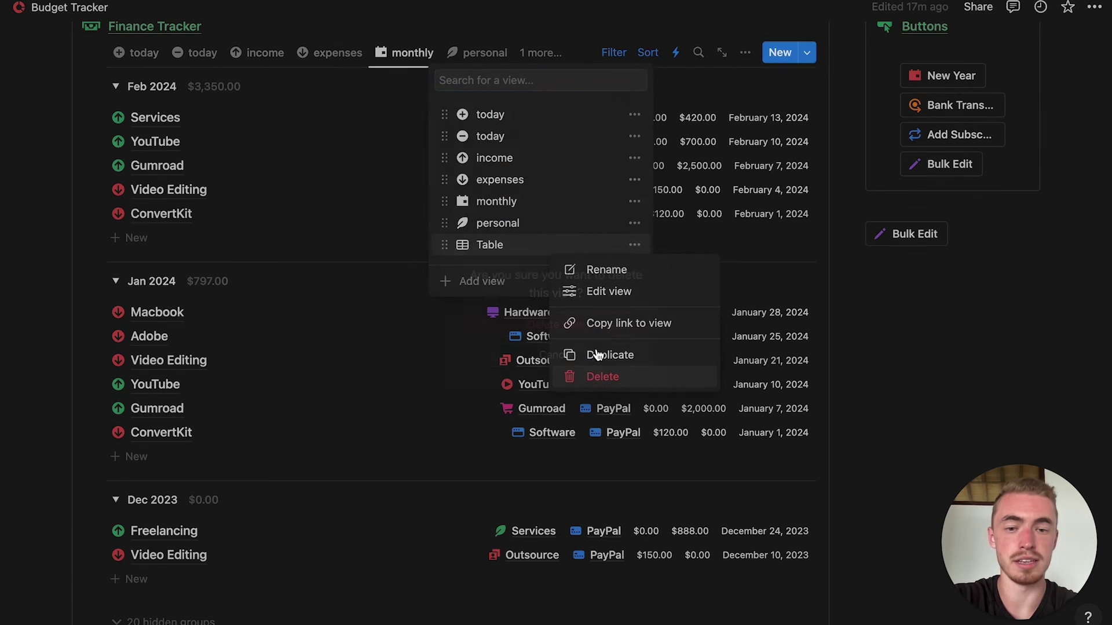
click(596, 373)
click(600, 323)
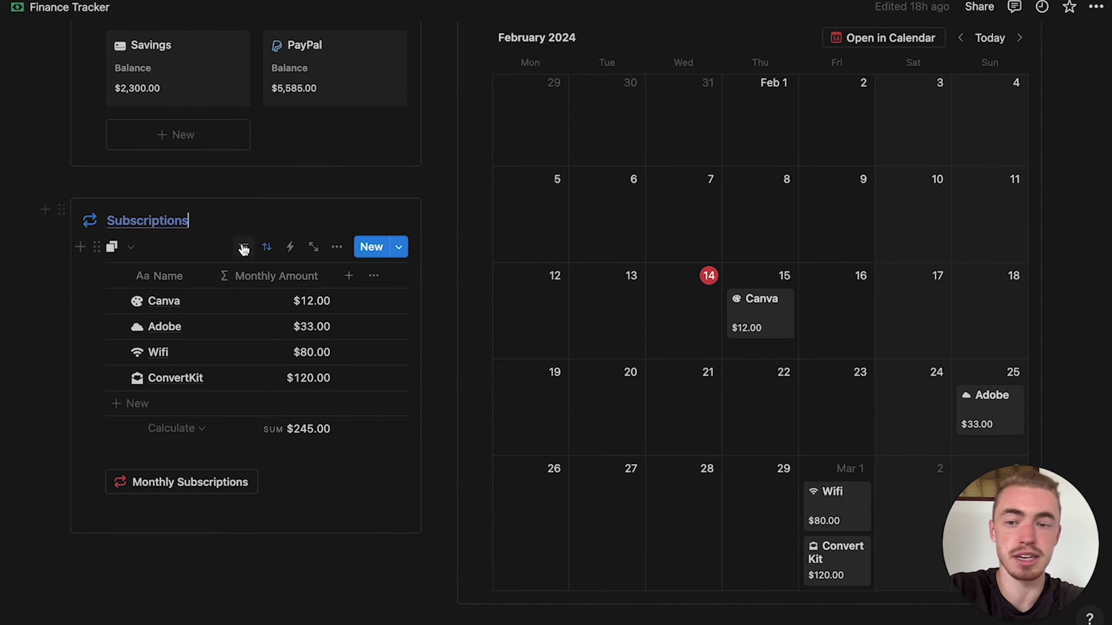
- Open the Canva subscription in the old Finance Tracker and the blank subscription in the new Budget Tracker to compare their properties
click(189, 302)
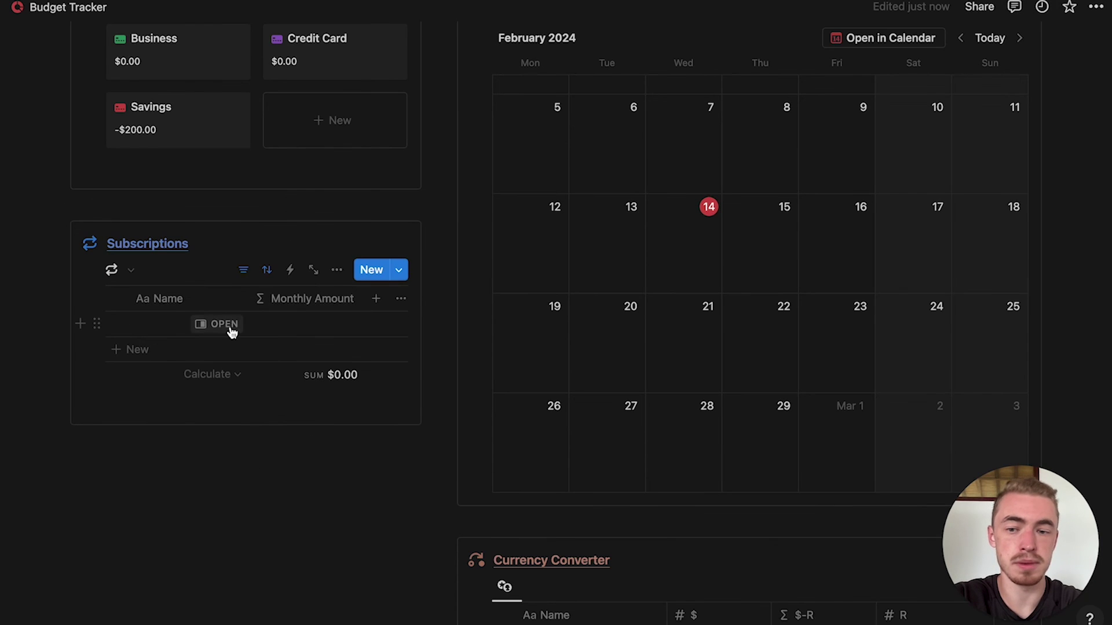
click(228, 325)
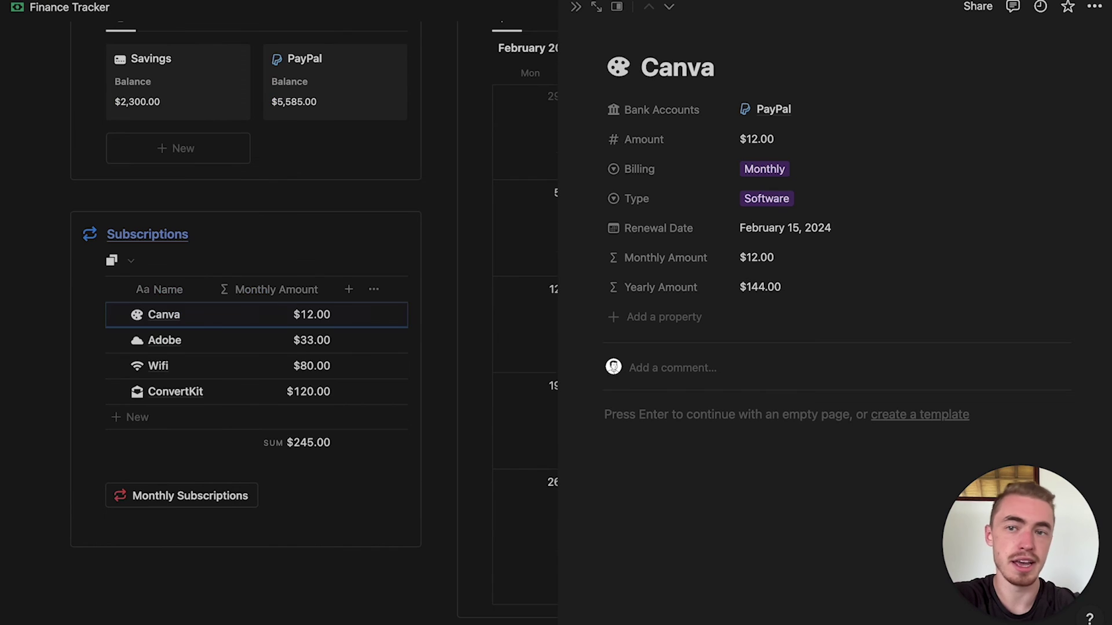
- Rename the Bank Accounts property of the old tracker's subscriptions to Bank Account and close the Canva page
click(669, 117)
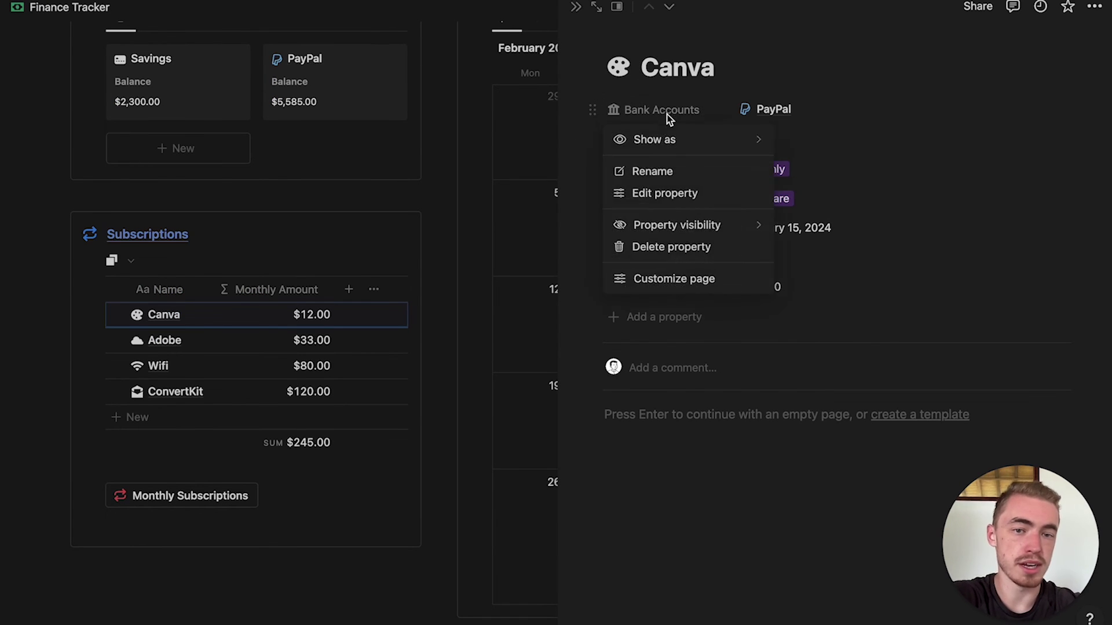
click(655, 174)
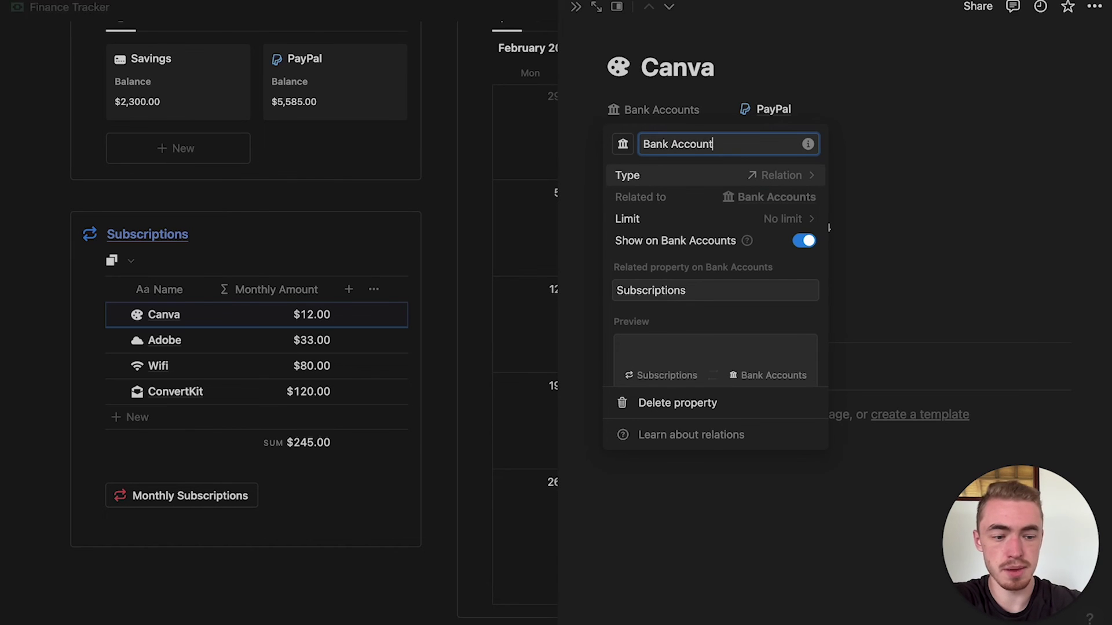
click(683, 96)
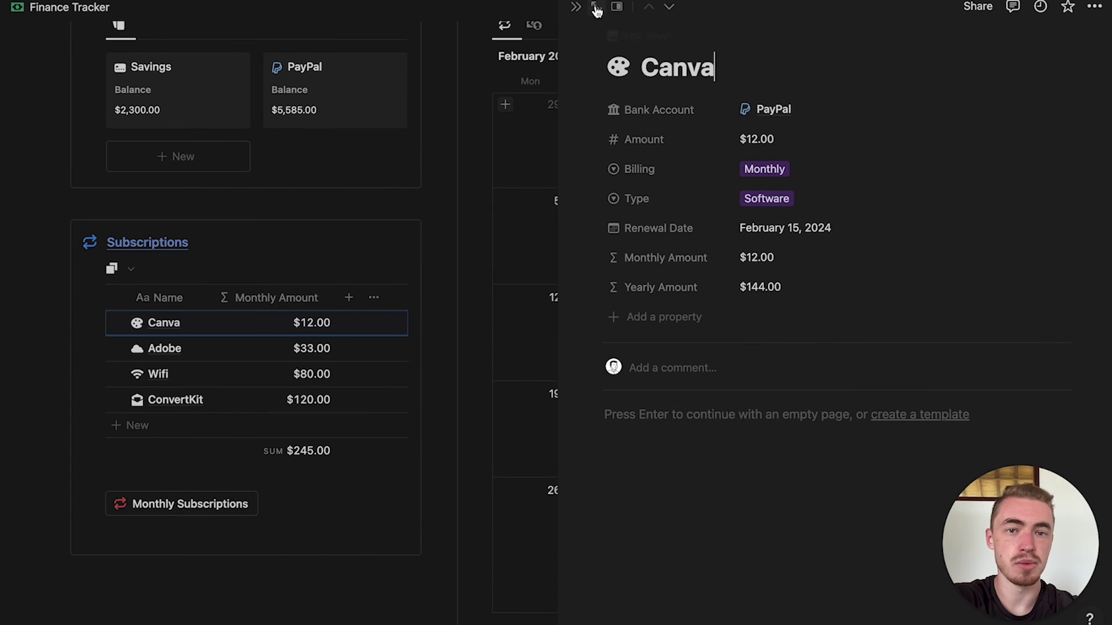
click(575, 10)
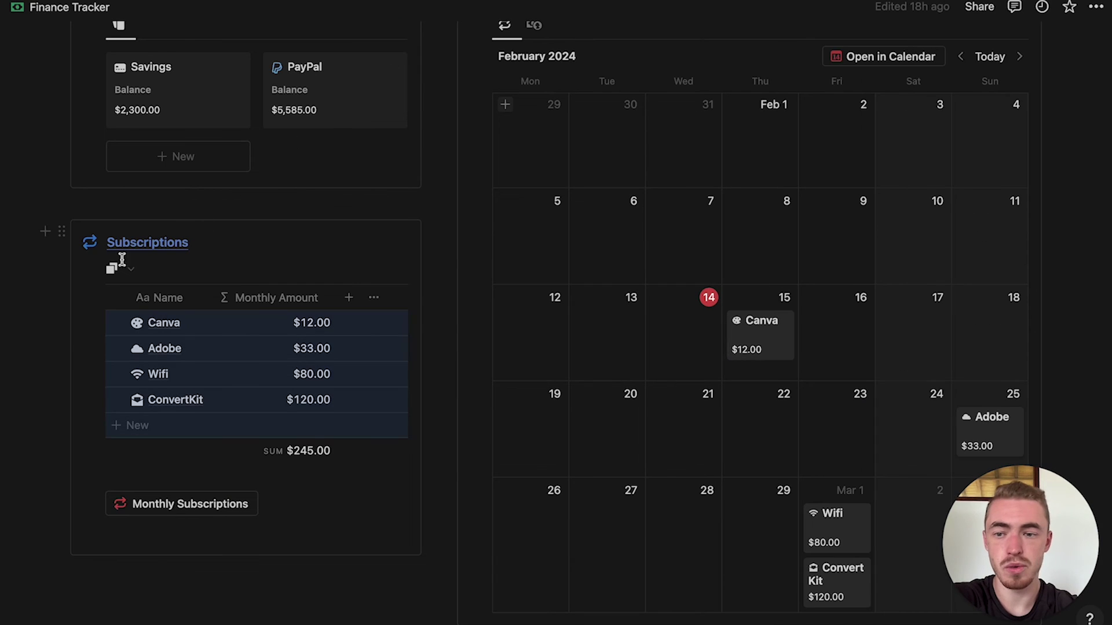
- Export the old Subscriptions database as Markdown & CSV using the default view, saving to Downloads, and unpack the archive
click(98, 271)
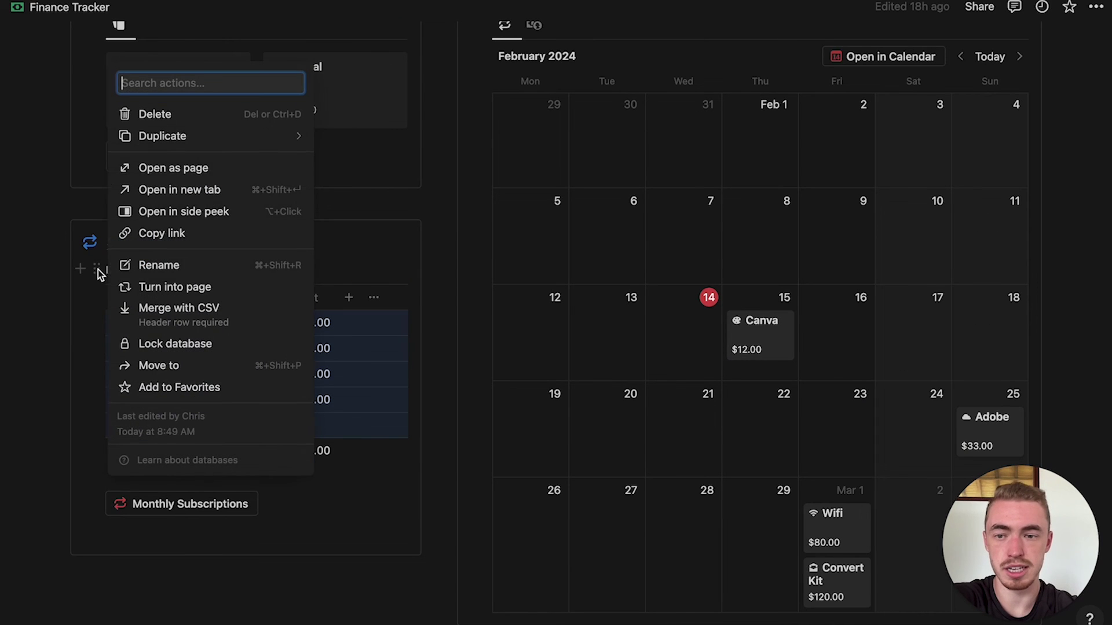
click(149, 169)
click(1096, 8)
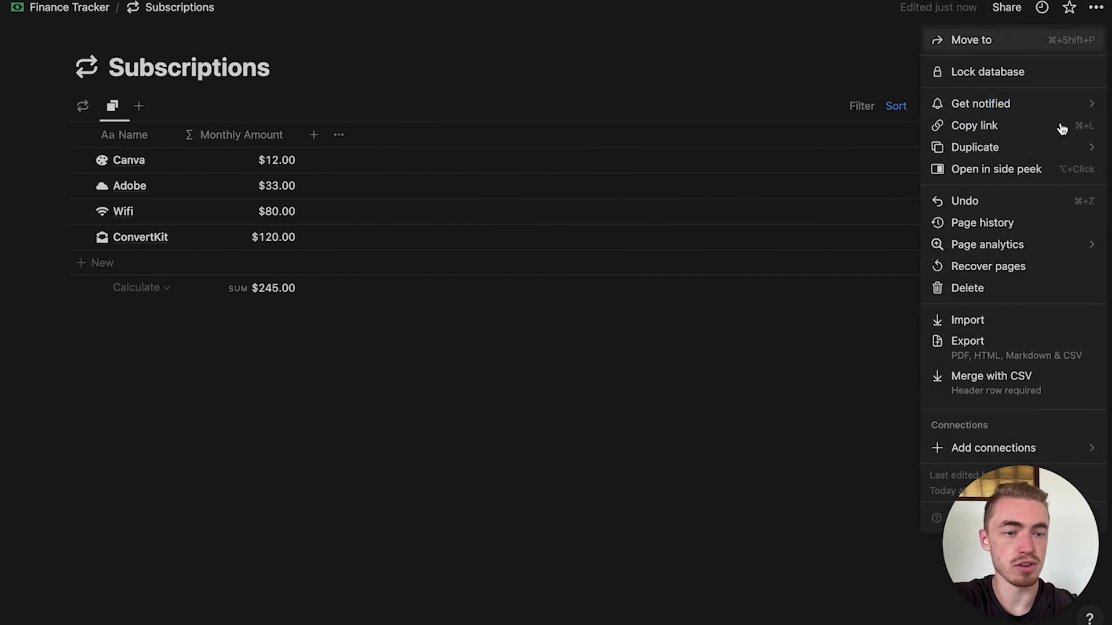
click(958, 342)
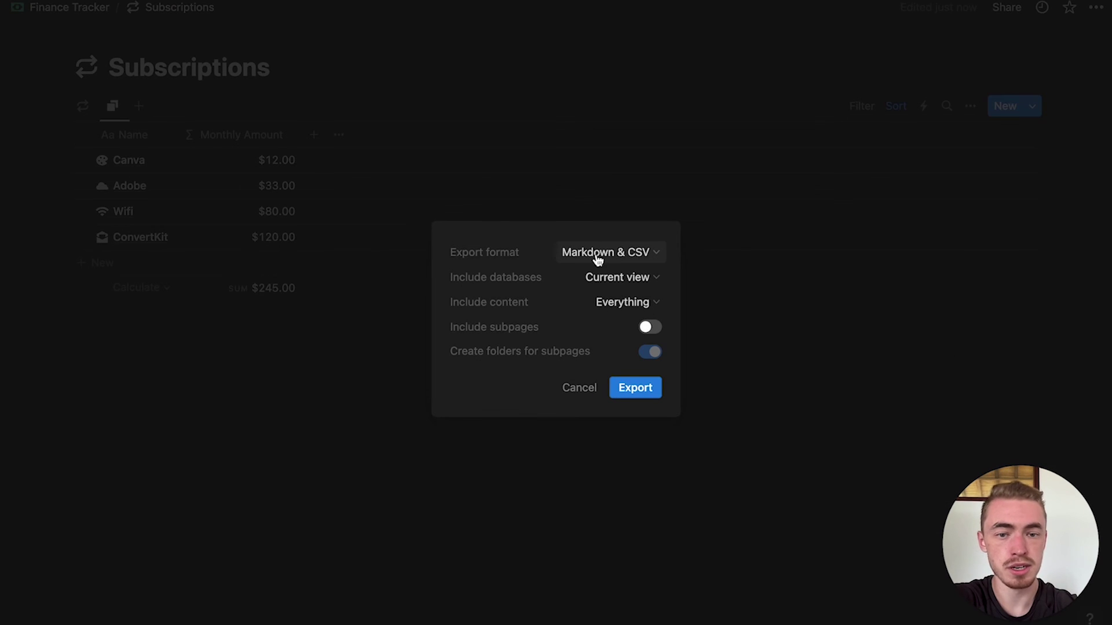
click(631, 276)
click(596, 326)
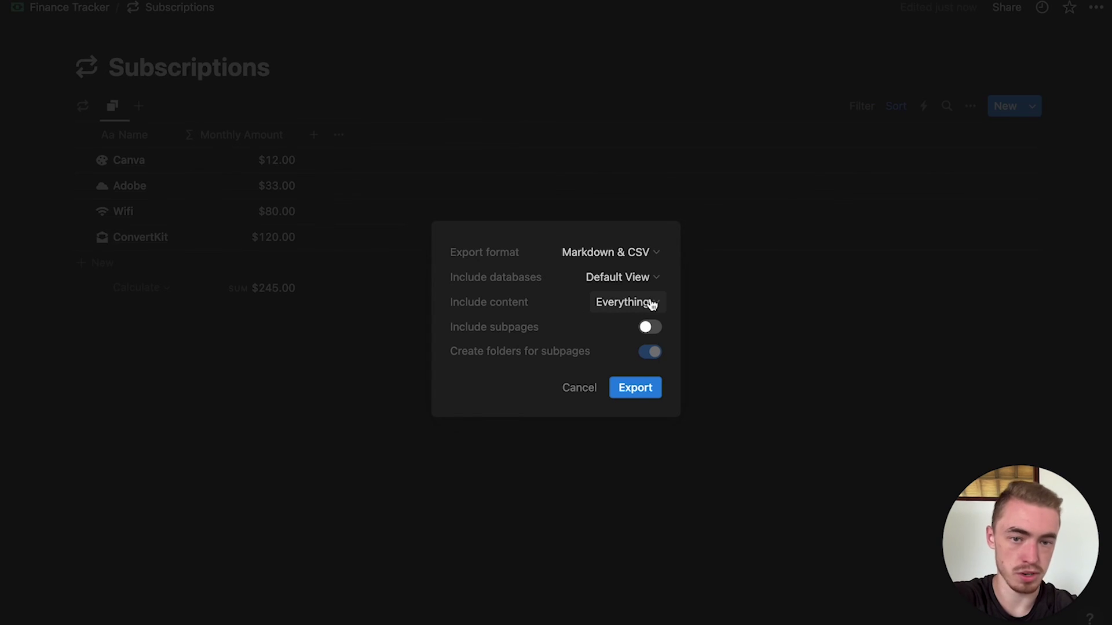
click(636, 390)
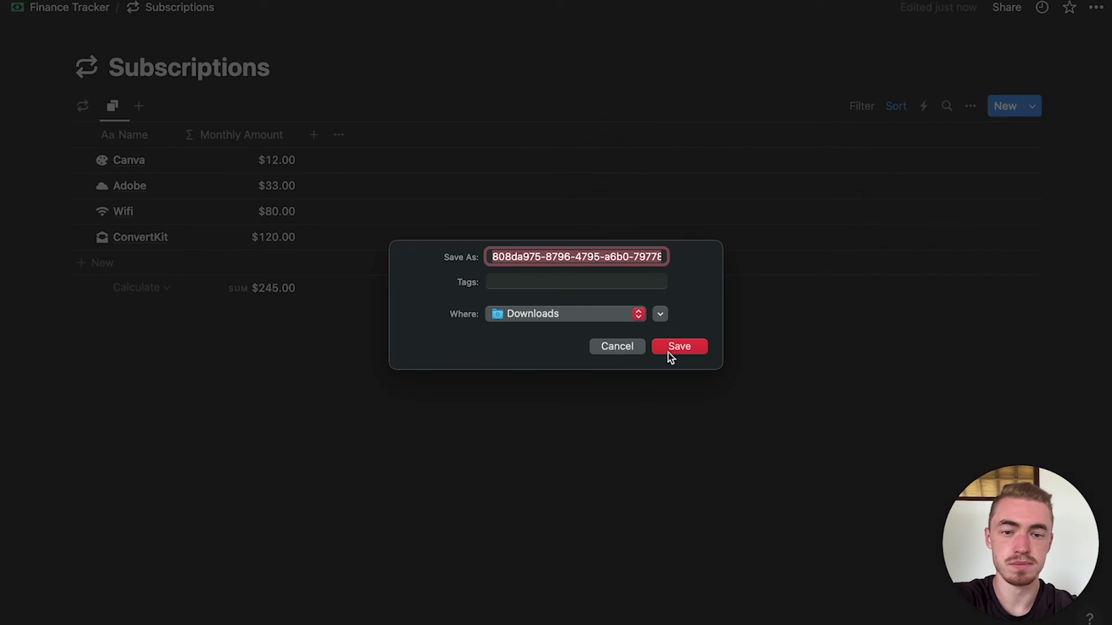
click(681, 348)
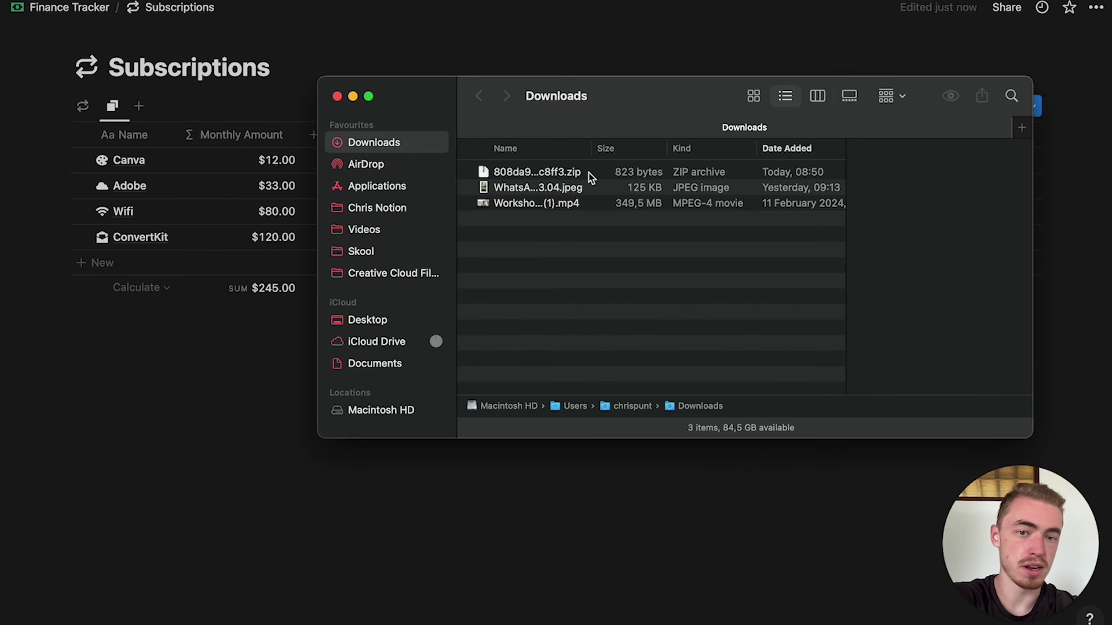
click(590, 172)
- Merge the exported Subscriptions CSV ending in "_all" into the Budget Tracker's Subscriptions database
click(325, 23)
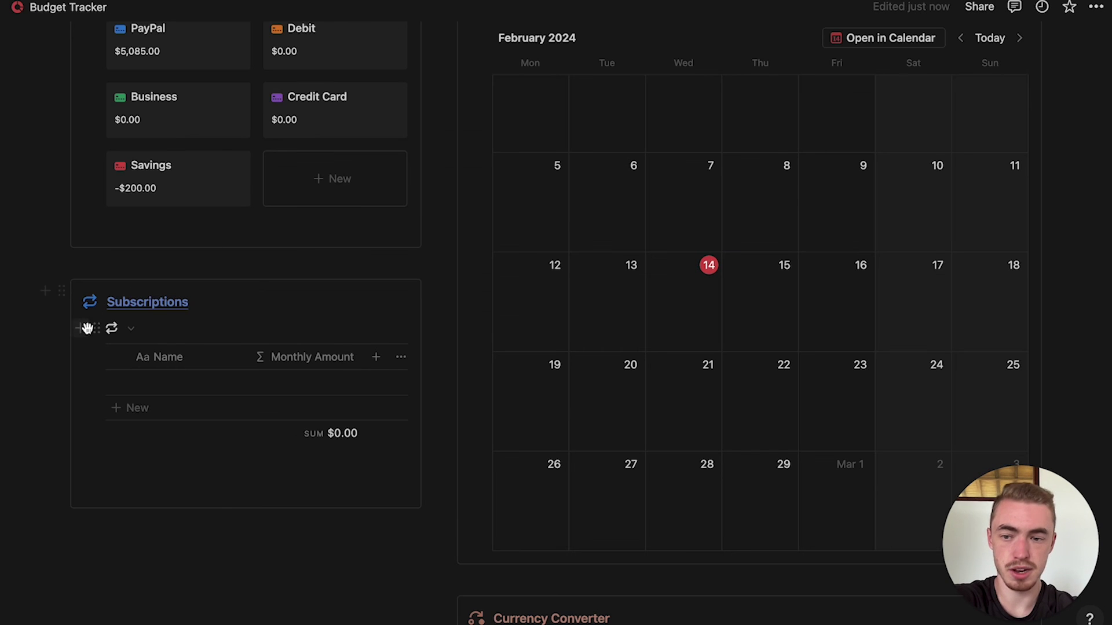
click(87, 328)
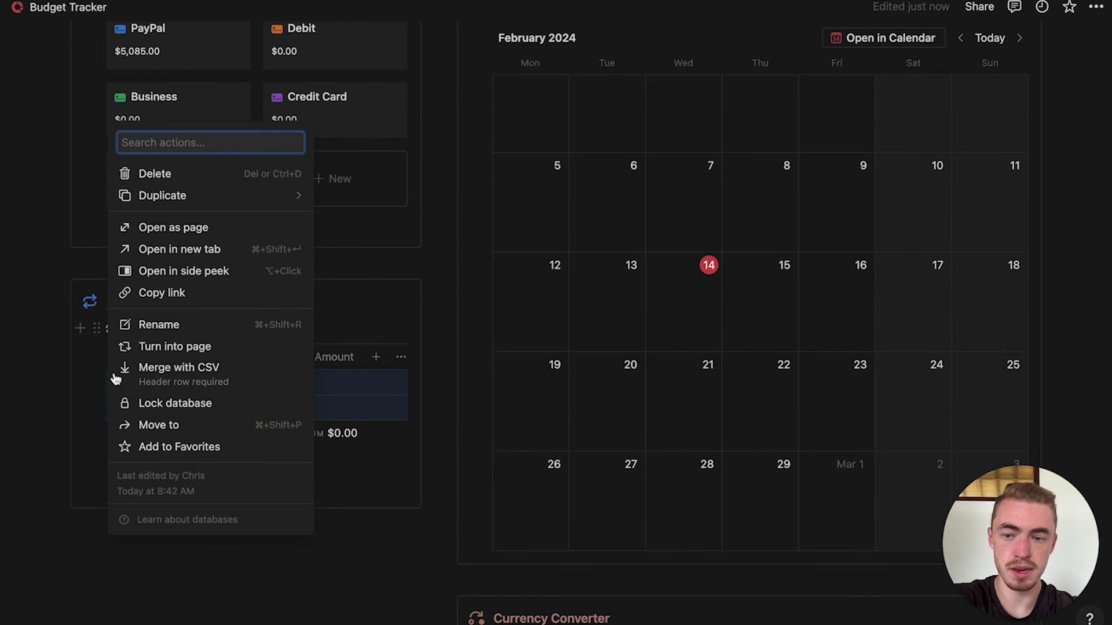
click(119, 369)
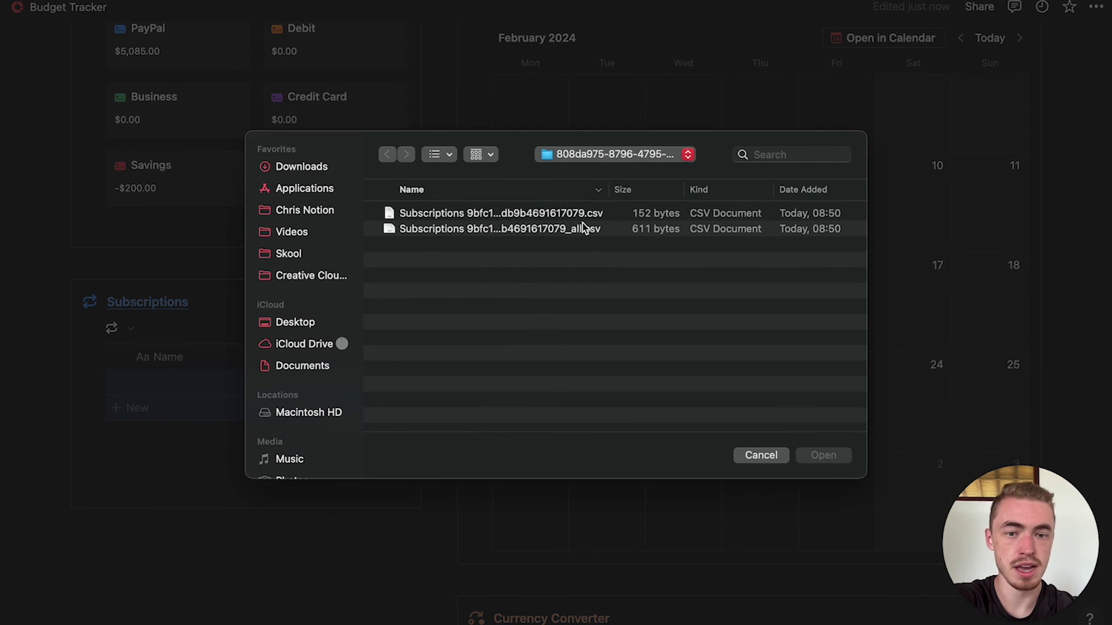
click(581, 230)
click(823, 456)
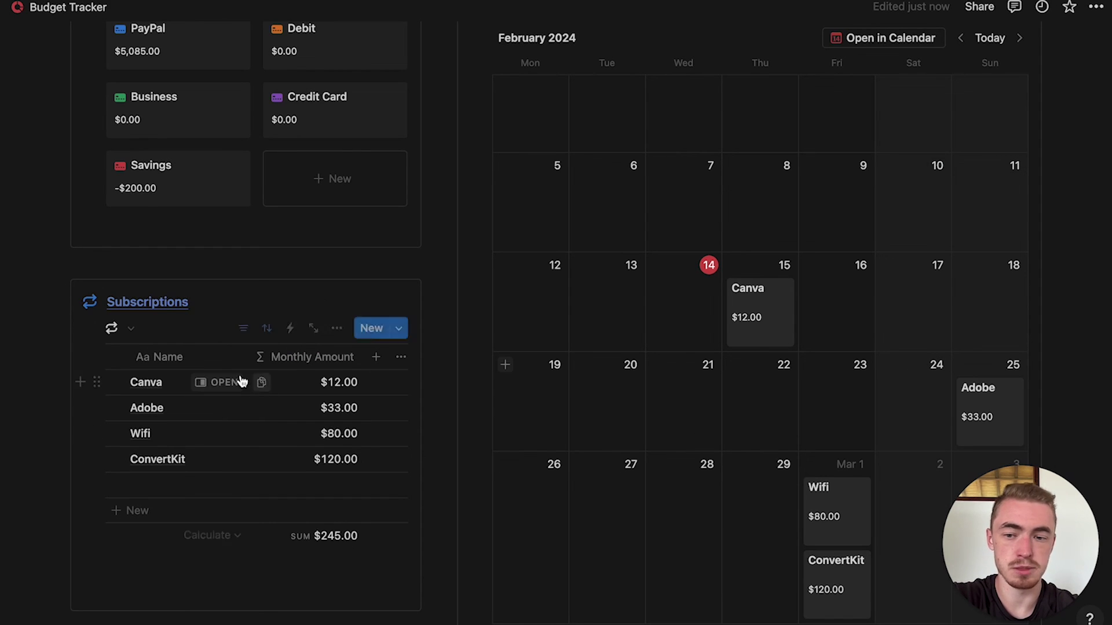
- Open the imported Canva subscription, convert its Bank Account text property to Select, and review the options
click(225, 384)
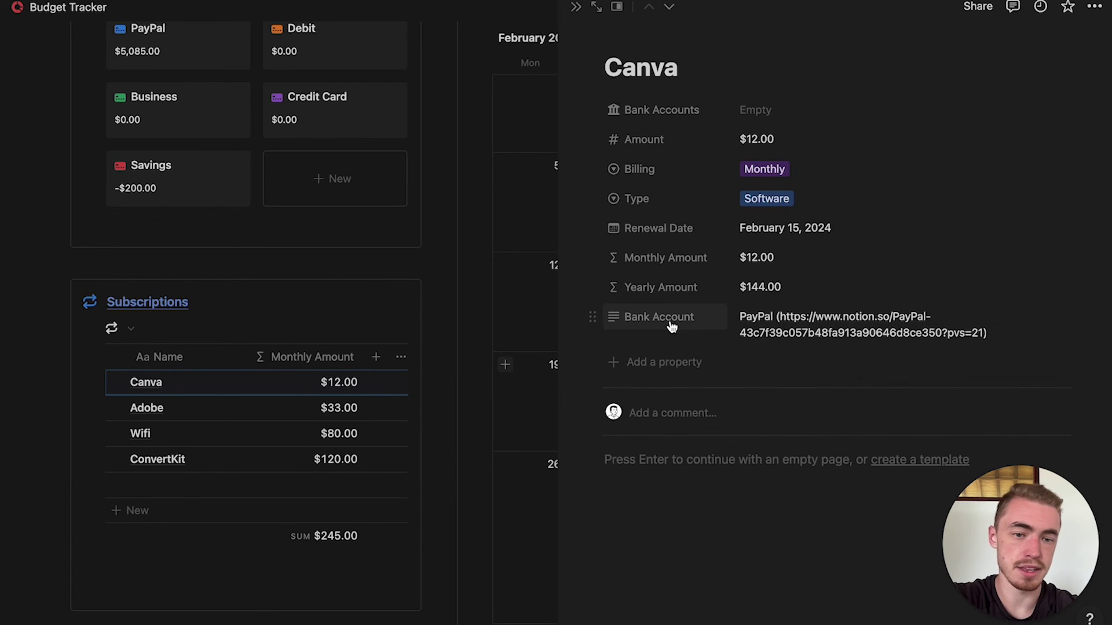
click(812, 316)
click(783, 290)
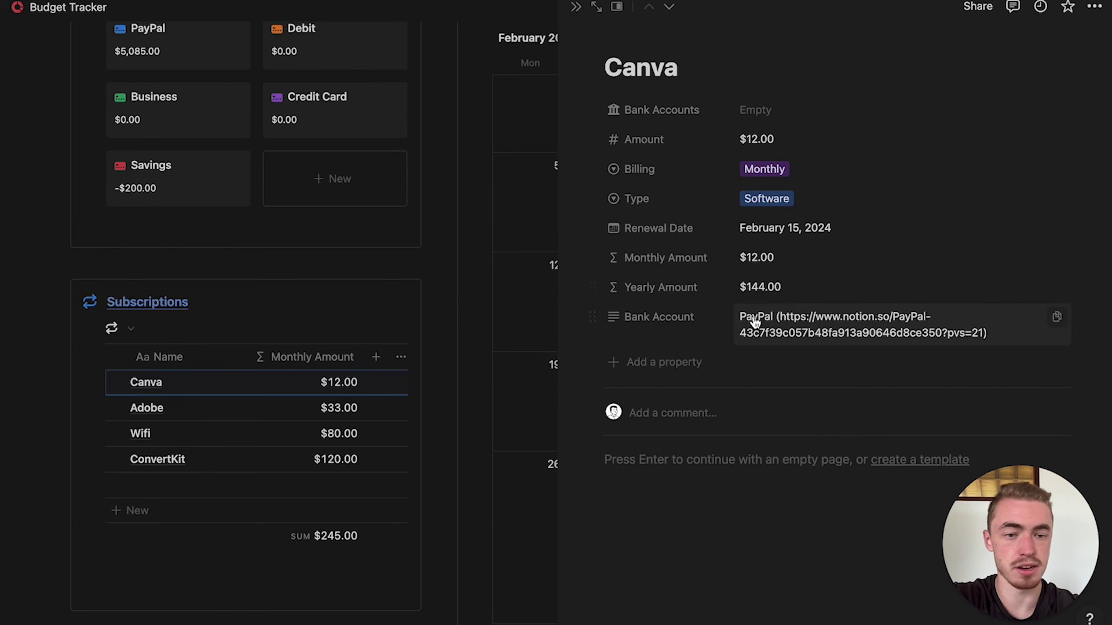
click(694, 327)
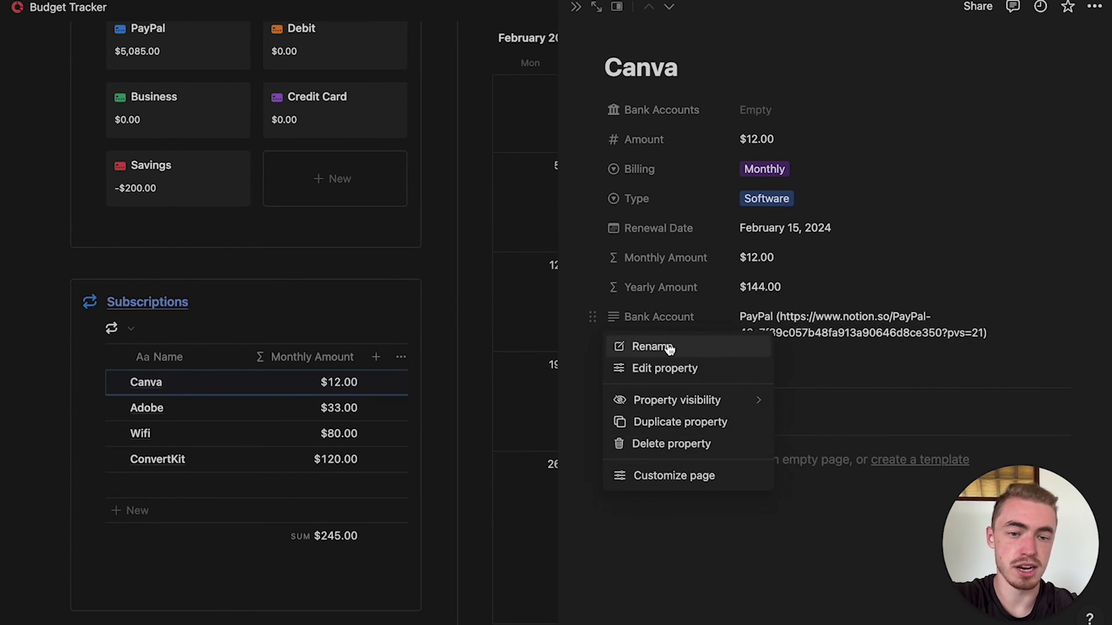
click(659, 371)
click(665, 388)
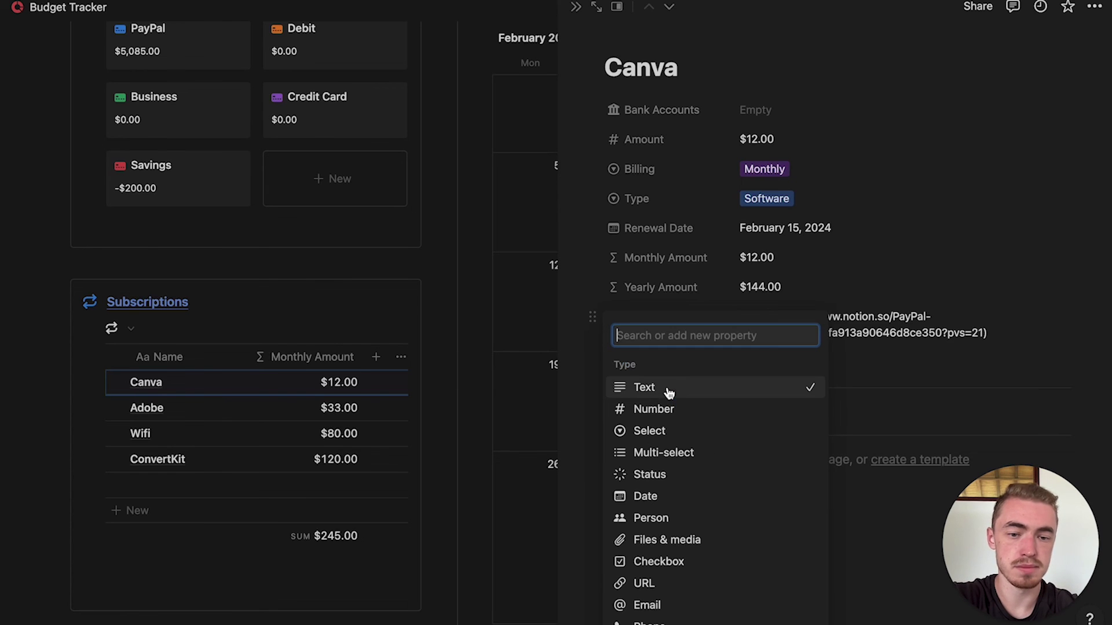
click(675, 428)
click(692, 274)
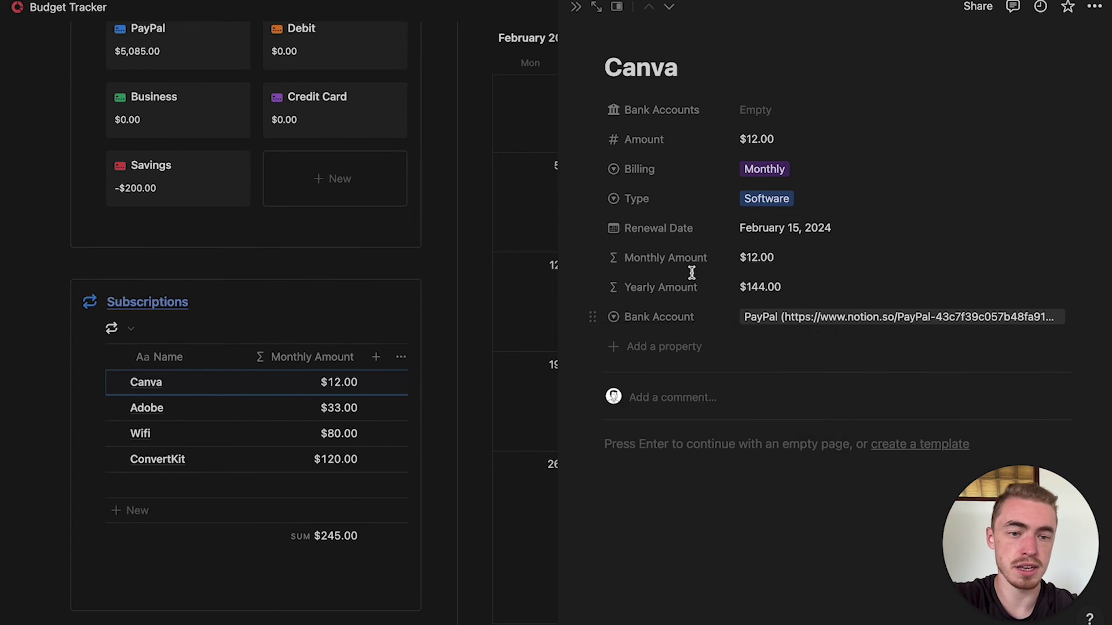
click(776, 319)
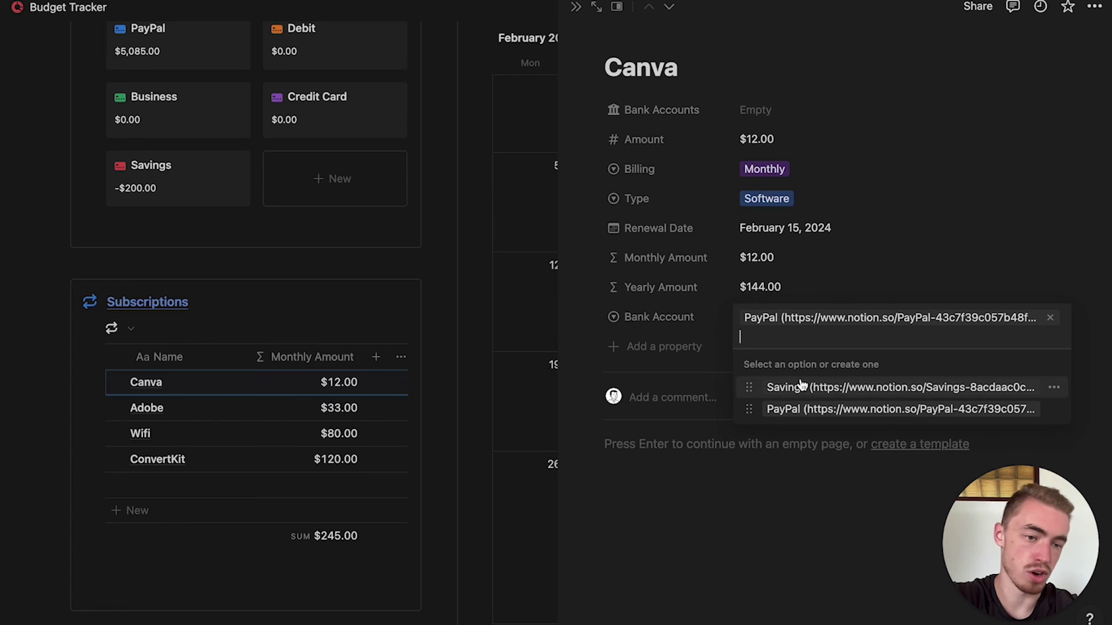
click(832, 297)
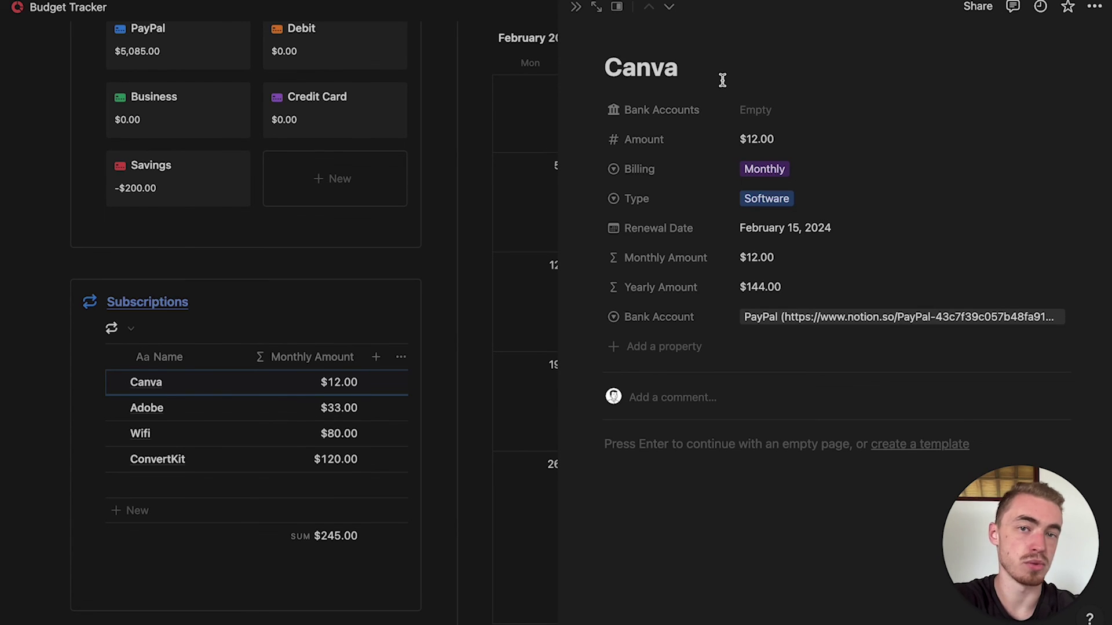
- Link the Canva, Adobe and ConvertKit subscriptions to PayPal and Wifi to Savings through the Bank Accounts relation
click(772, 109)
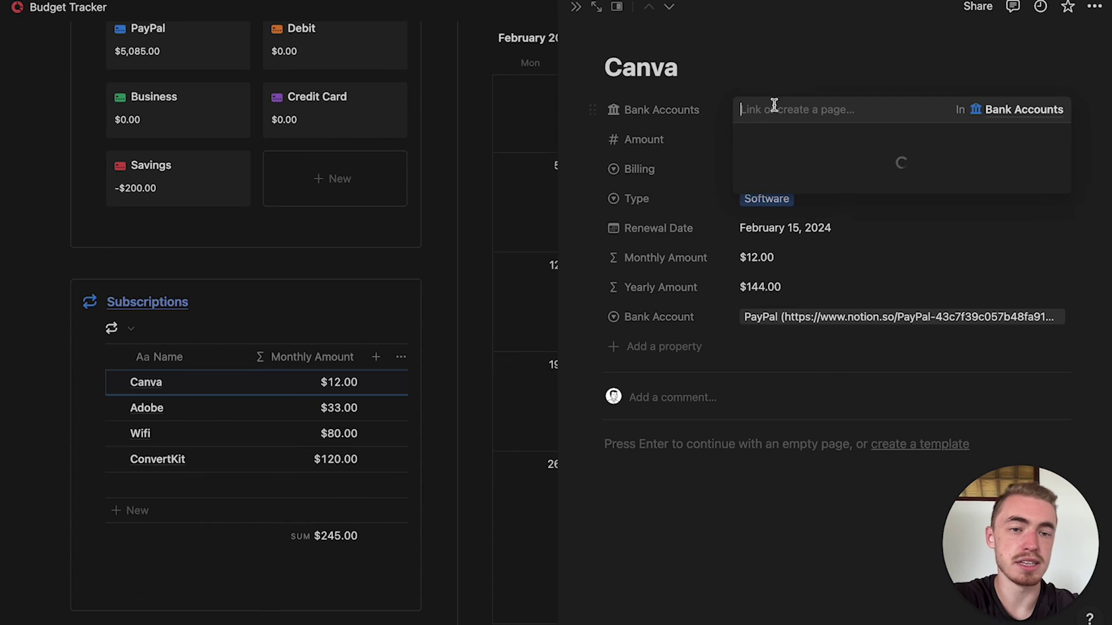
click(775, 212)
click(693, 68)
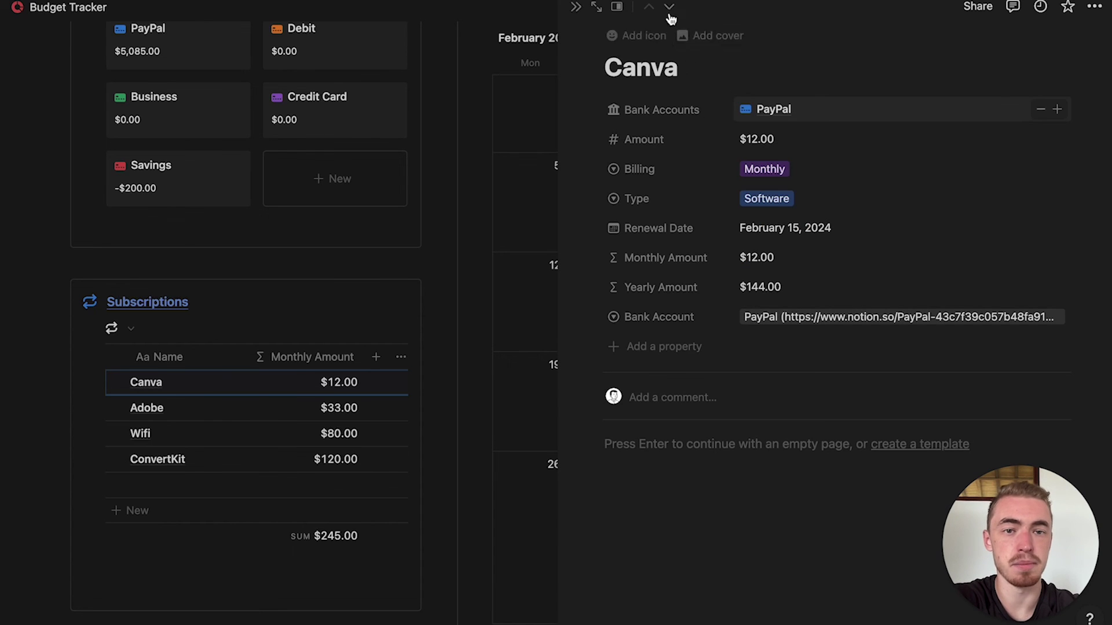
click(670, 7)
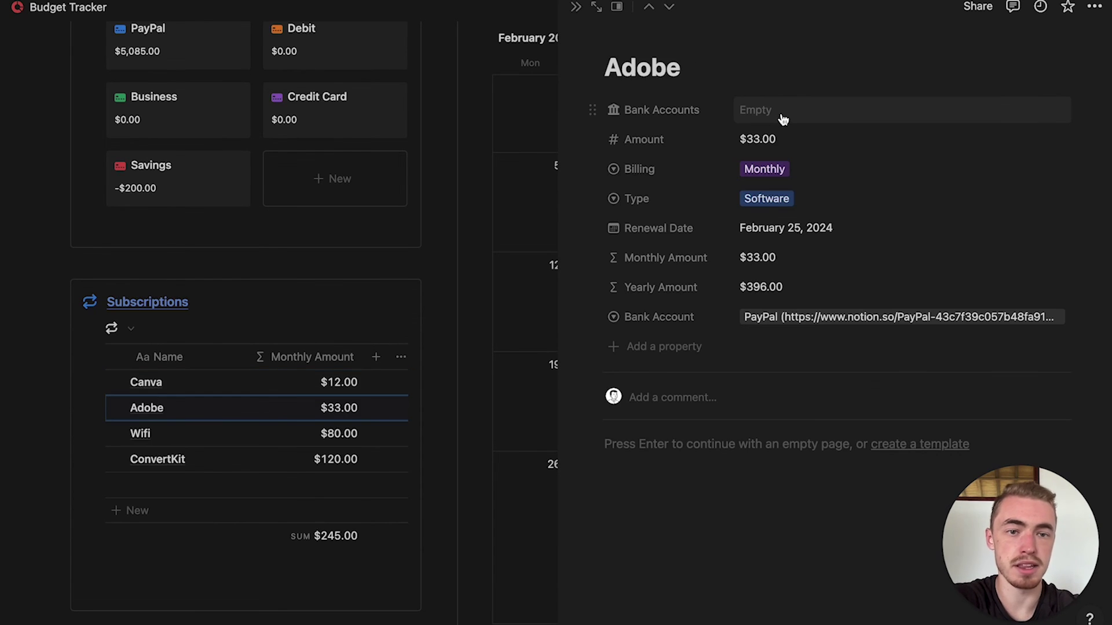
click(782, 116)
click(776, 212)
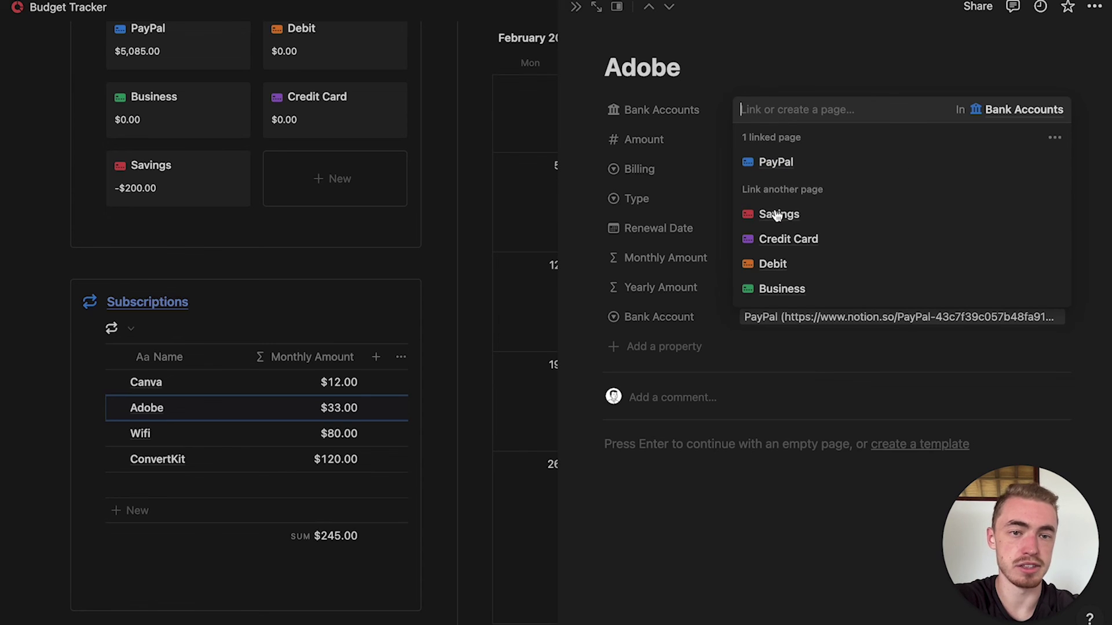
click(704, 73)
click(669, 7)
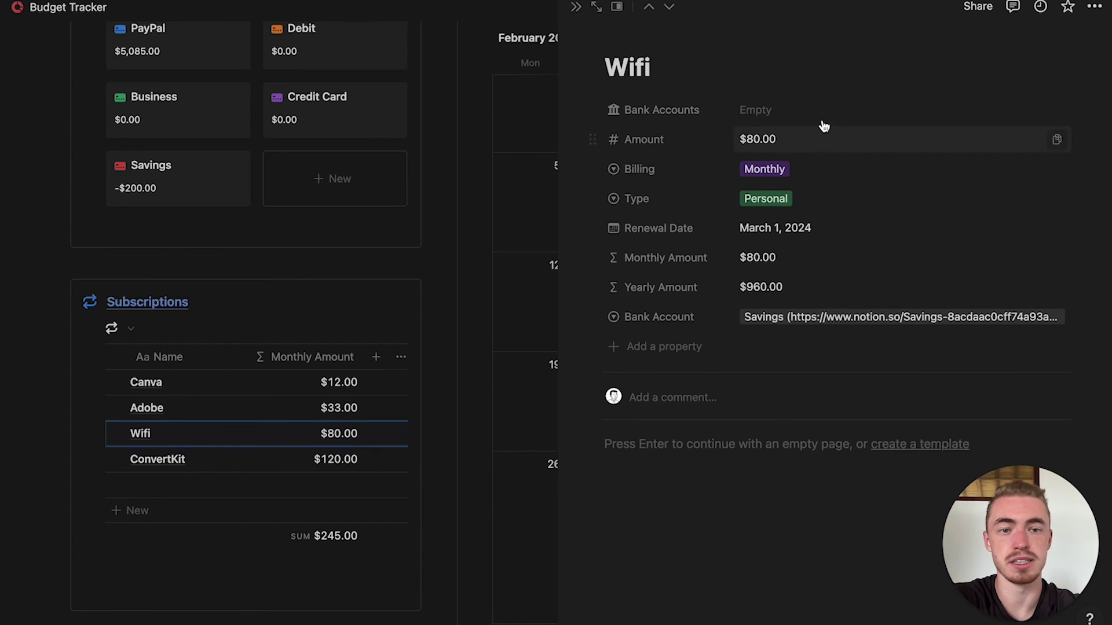
key(super+shift+j)
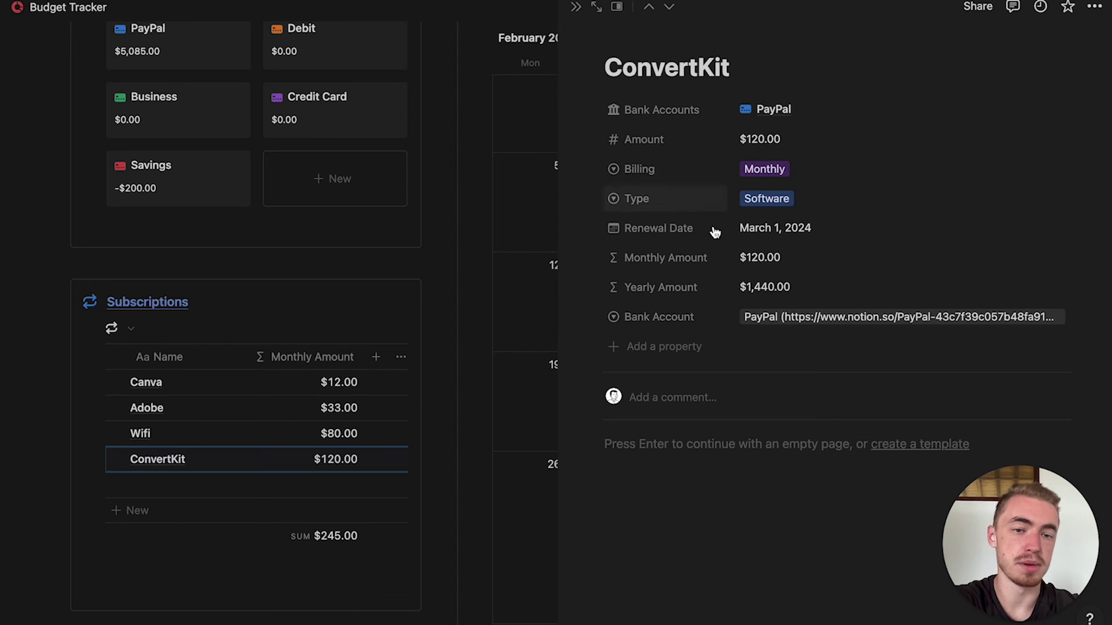
- Delete the imported Bank Account select property from the Subscriptions database
click(665, 316)
click(637, 442)
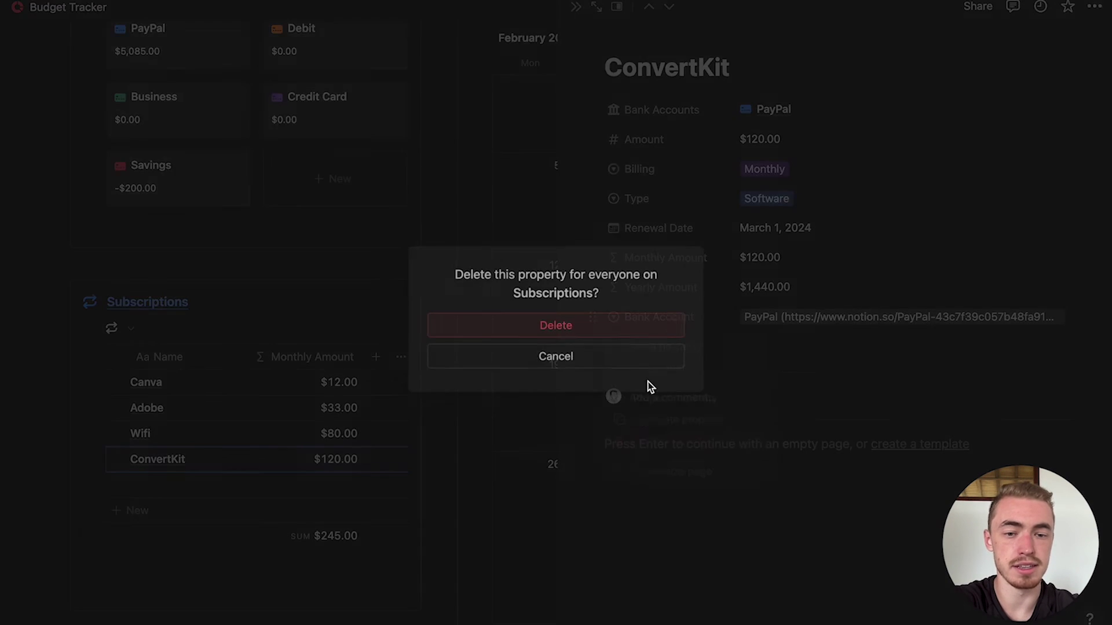
click(665, 327)
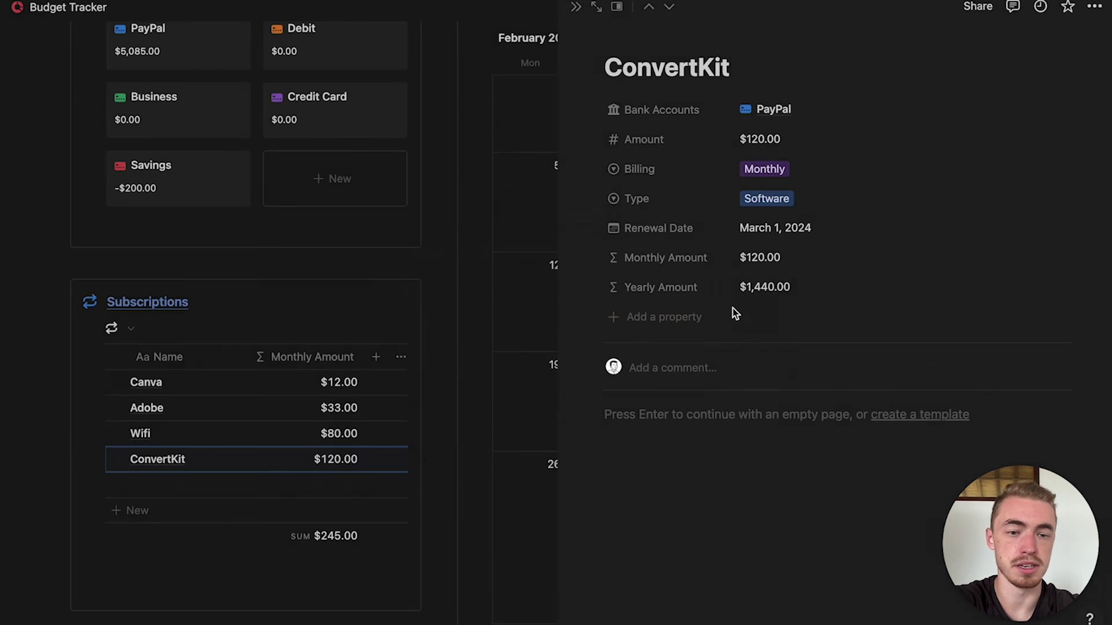
- Give the ConvertKit subscription the open envelope icon and the Wifi subscription the wifi icon
click(628, 36)
click(531, 99)
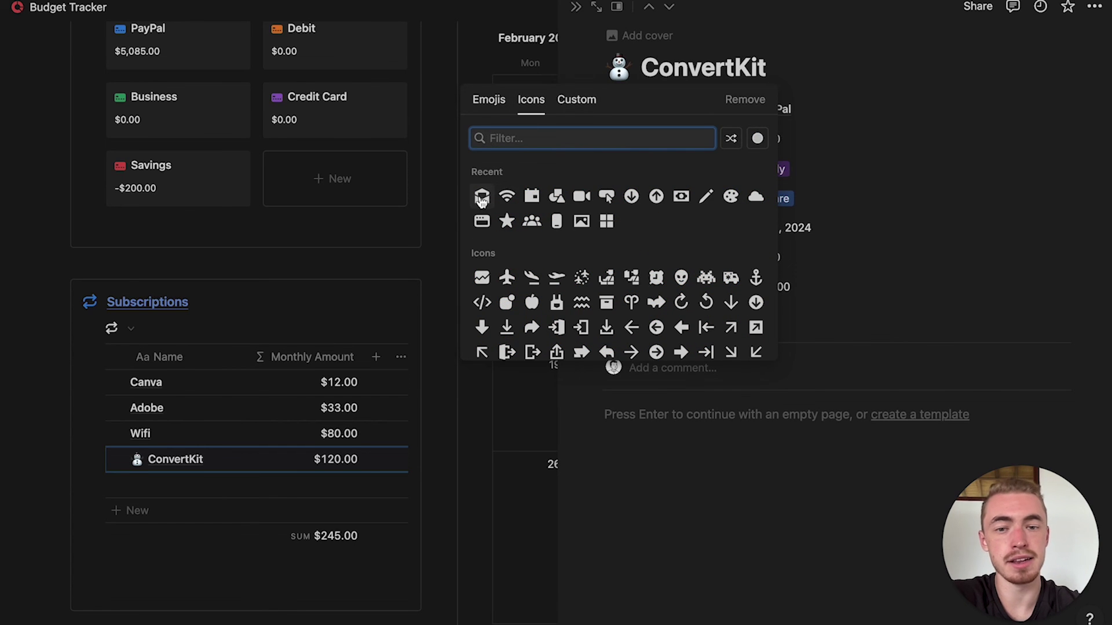
click(582, 191)
click(650, 17)
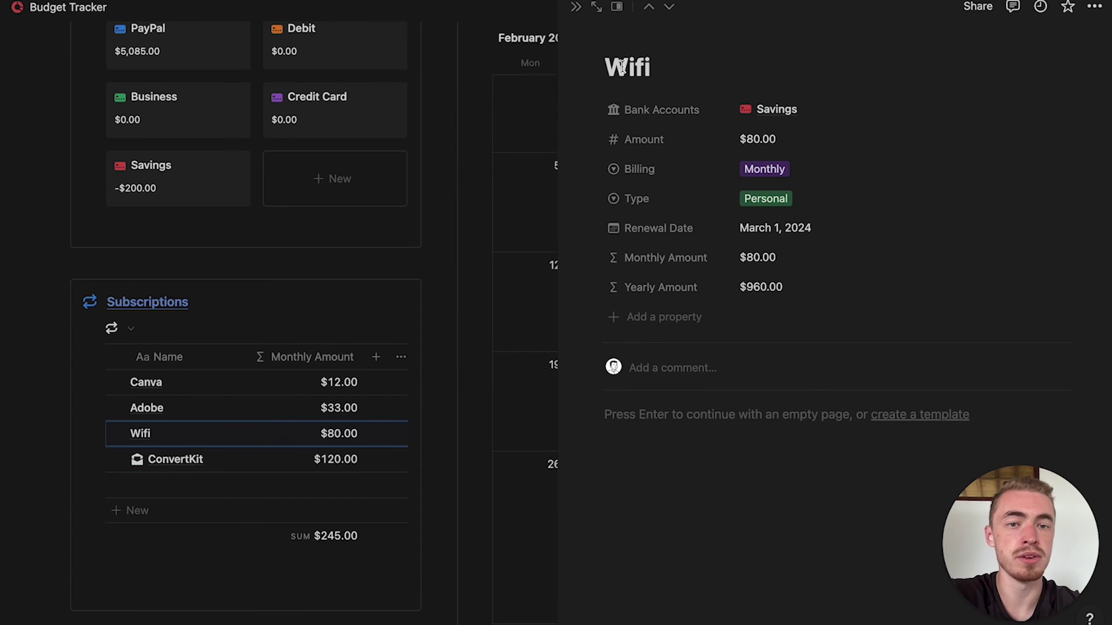
click(626, 36)
click(531, 99)
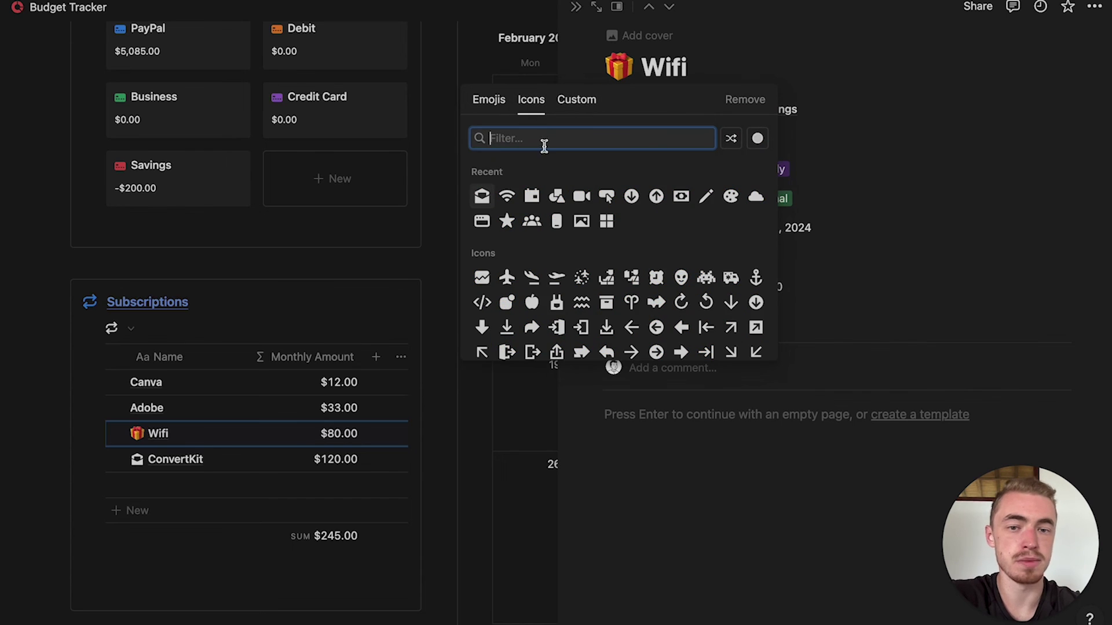
click(506, 195)
- Give the Adobe subscription the cloud icon and Canva the palette icon, and return to the Budget Tracker overview
click(649, 7)
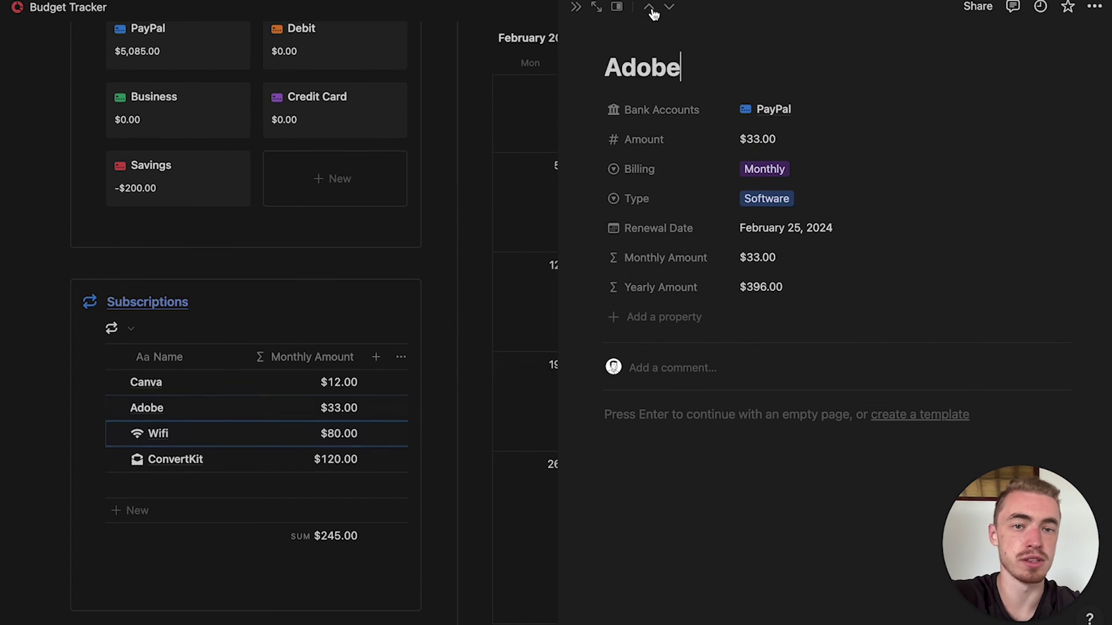
click(628, 36)
click(531, 100)
click(481, 195)
key(Escape)
scroll(355, 40, down, 2)
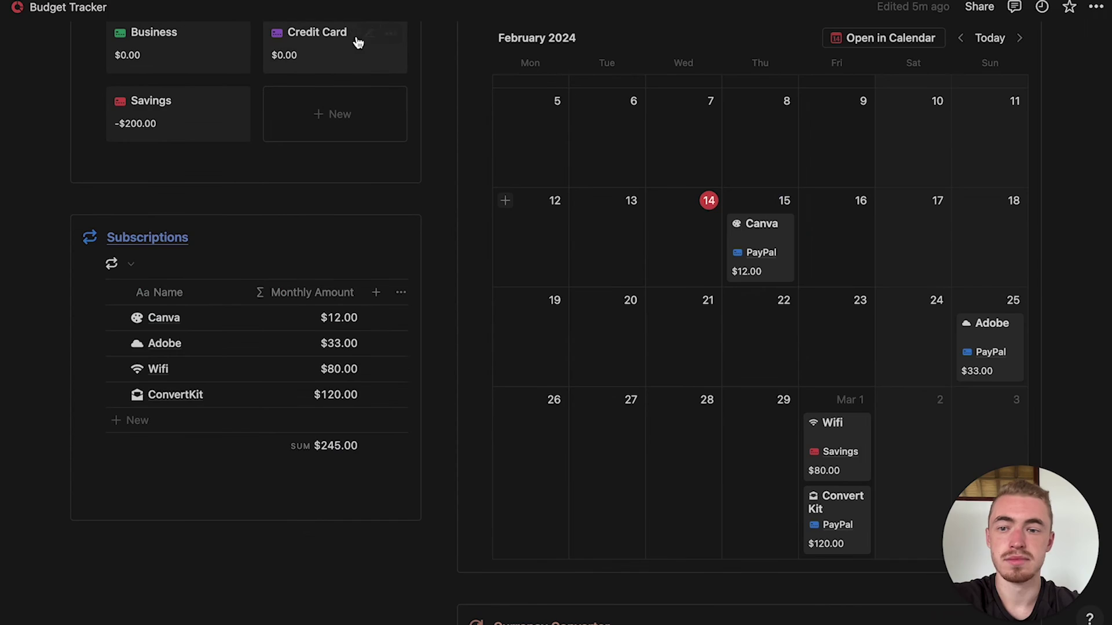